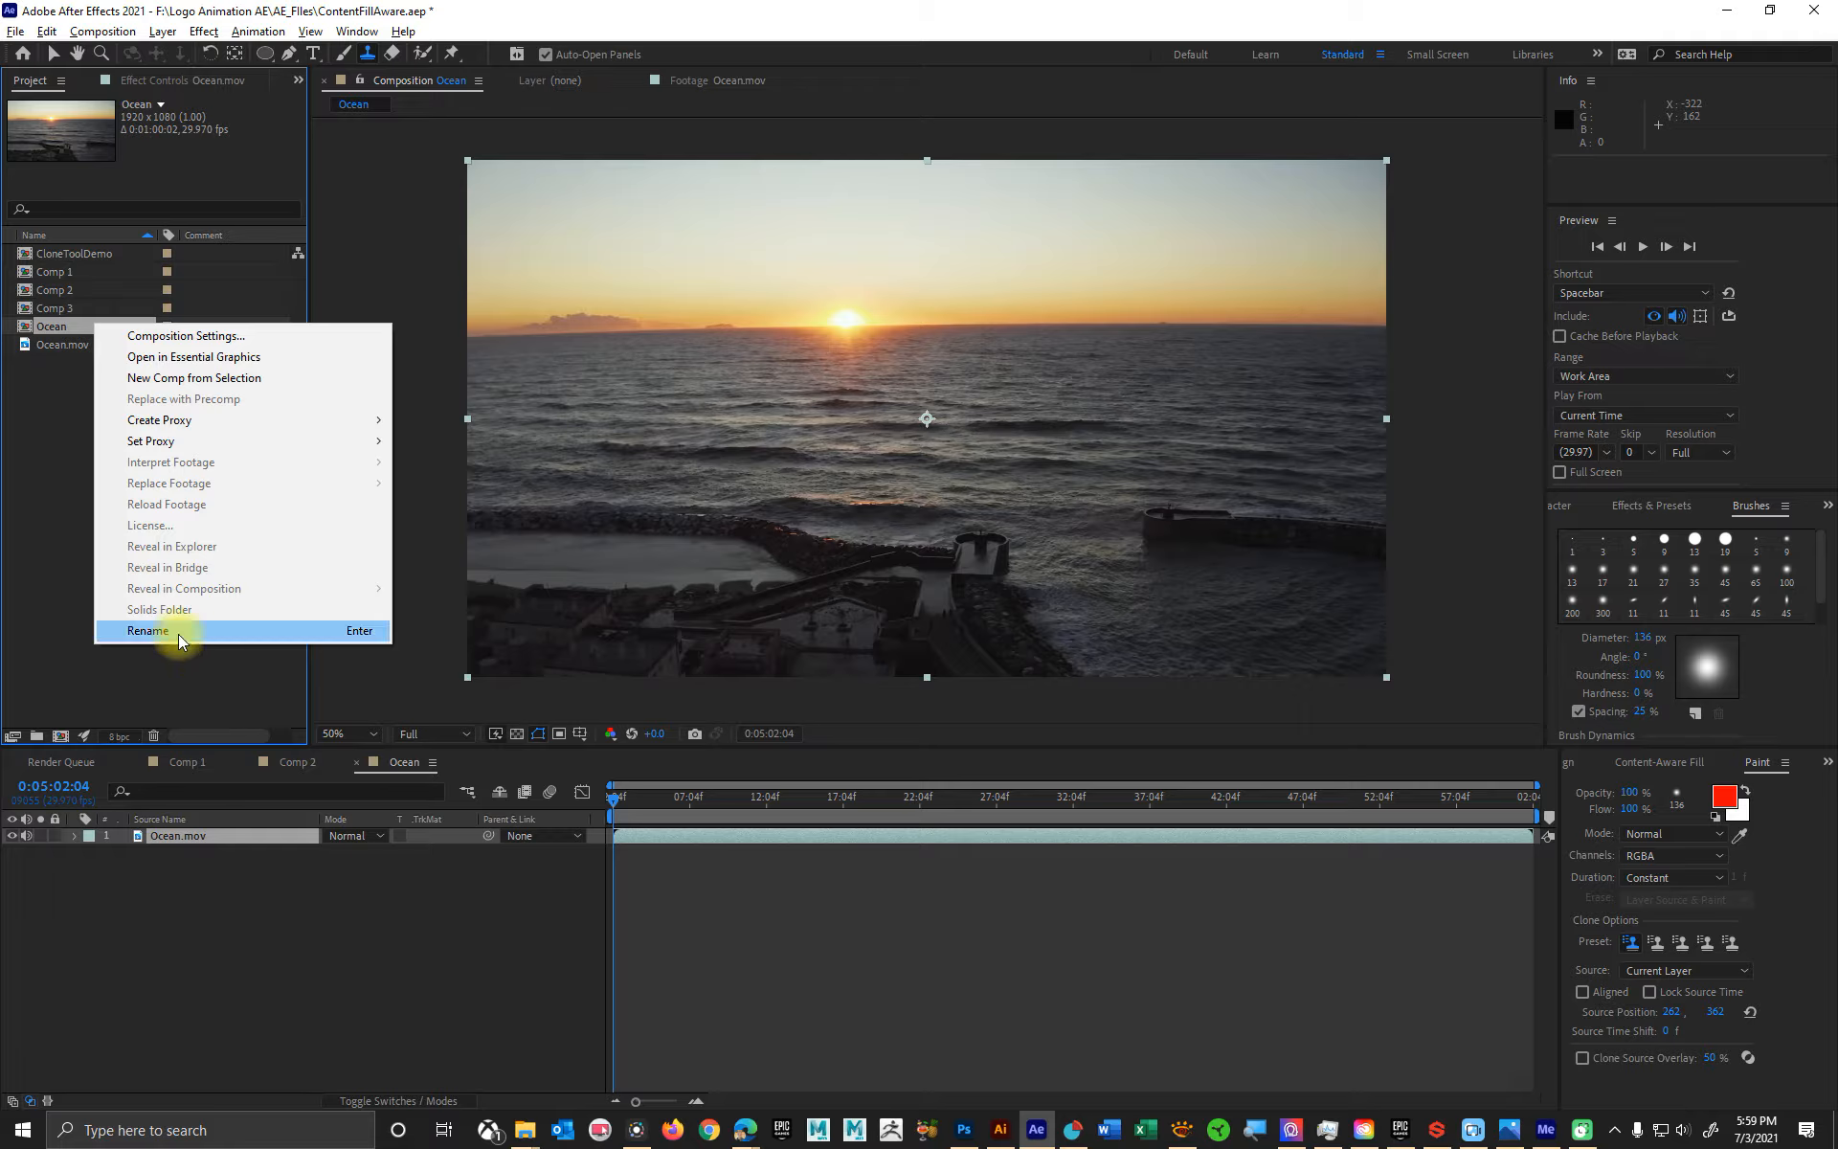
- Rename the Ocean composition as Masking 1
click(177, 631)
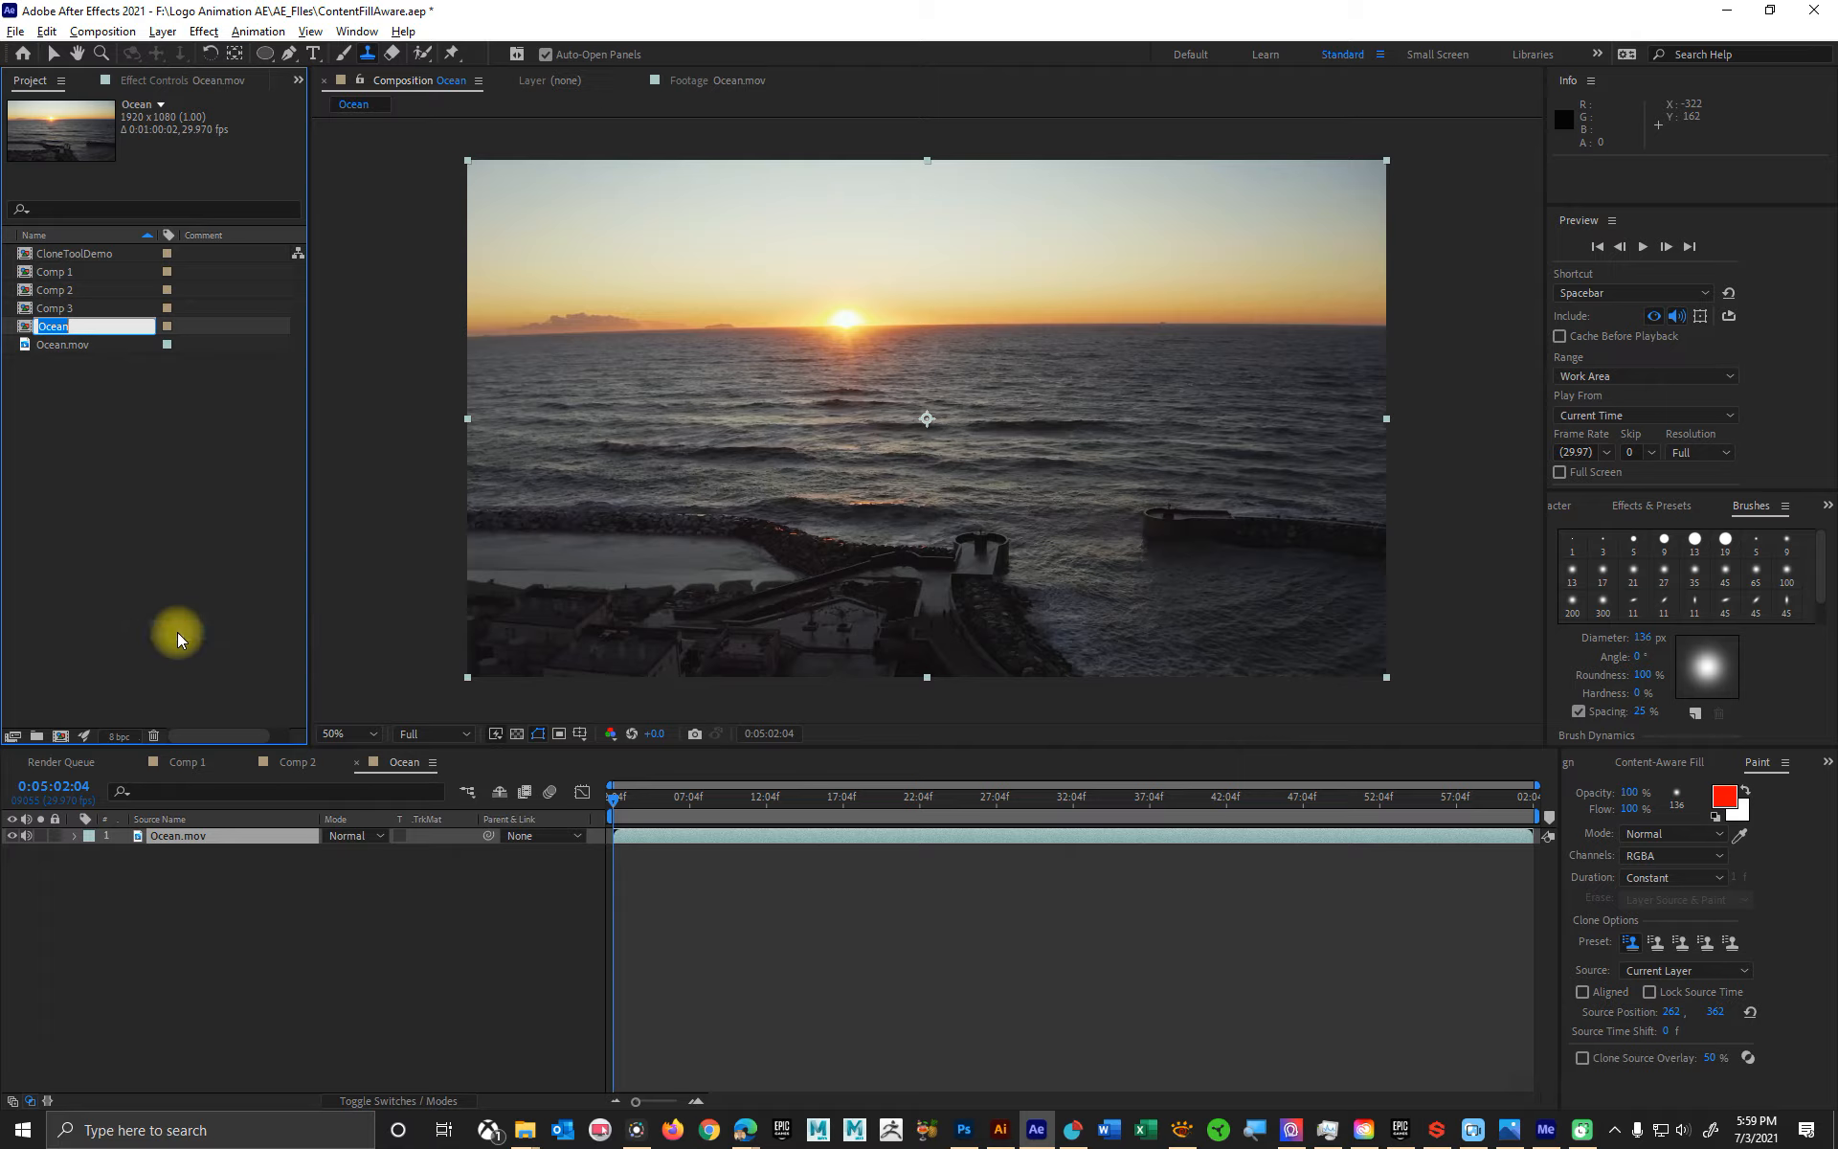
text(Mask)
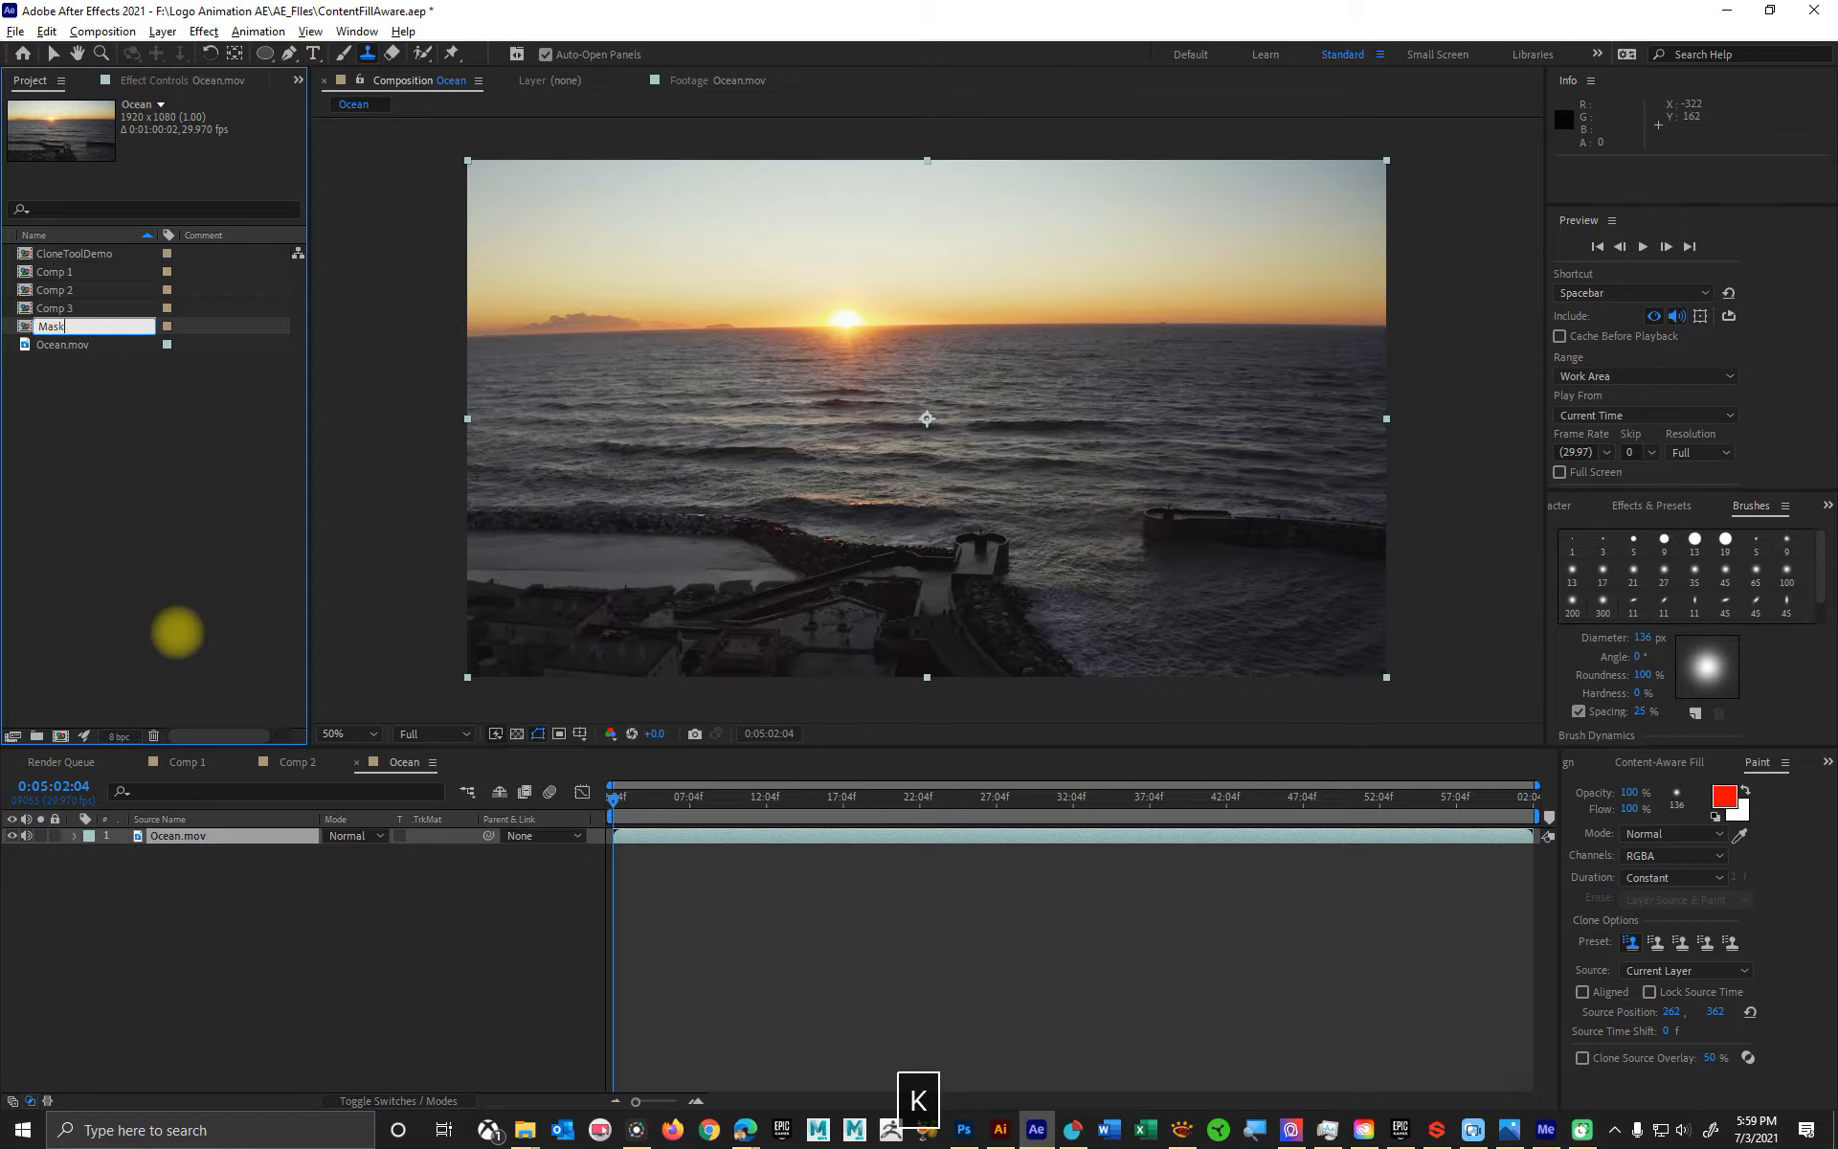
text(ing 1)
key(Return)
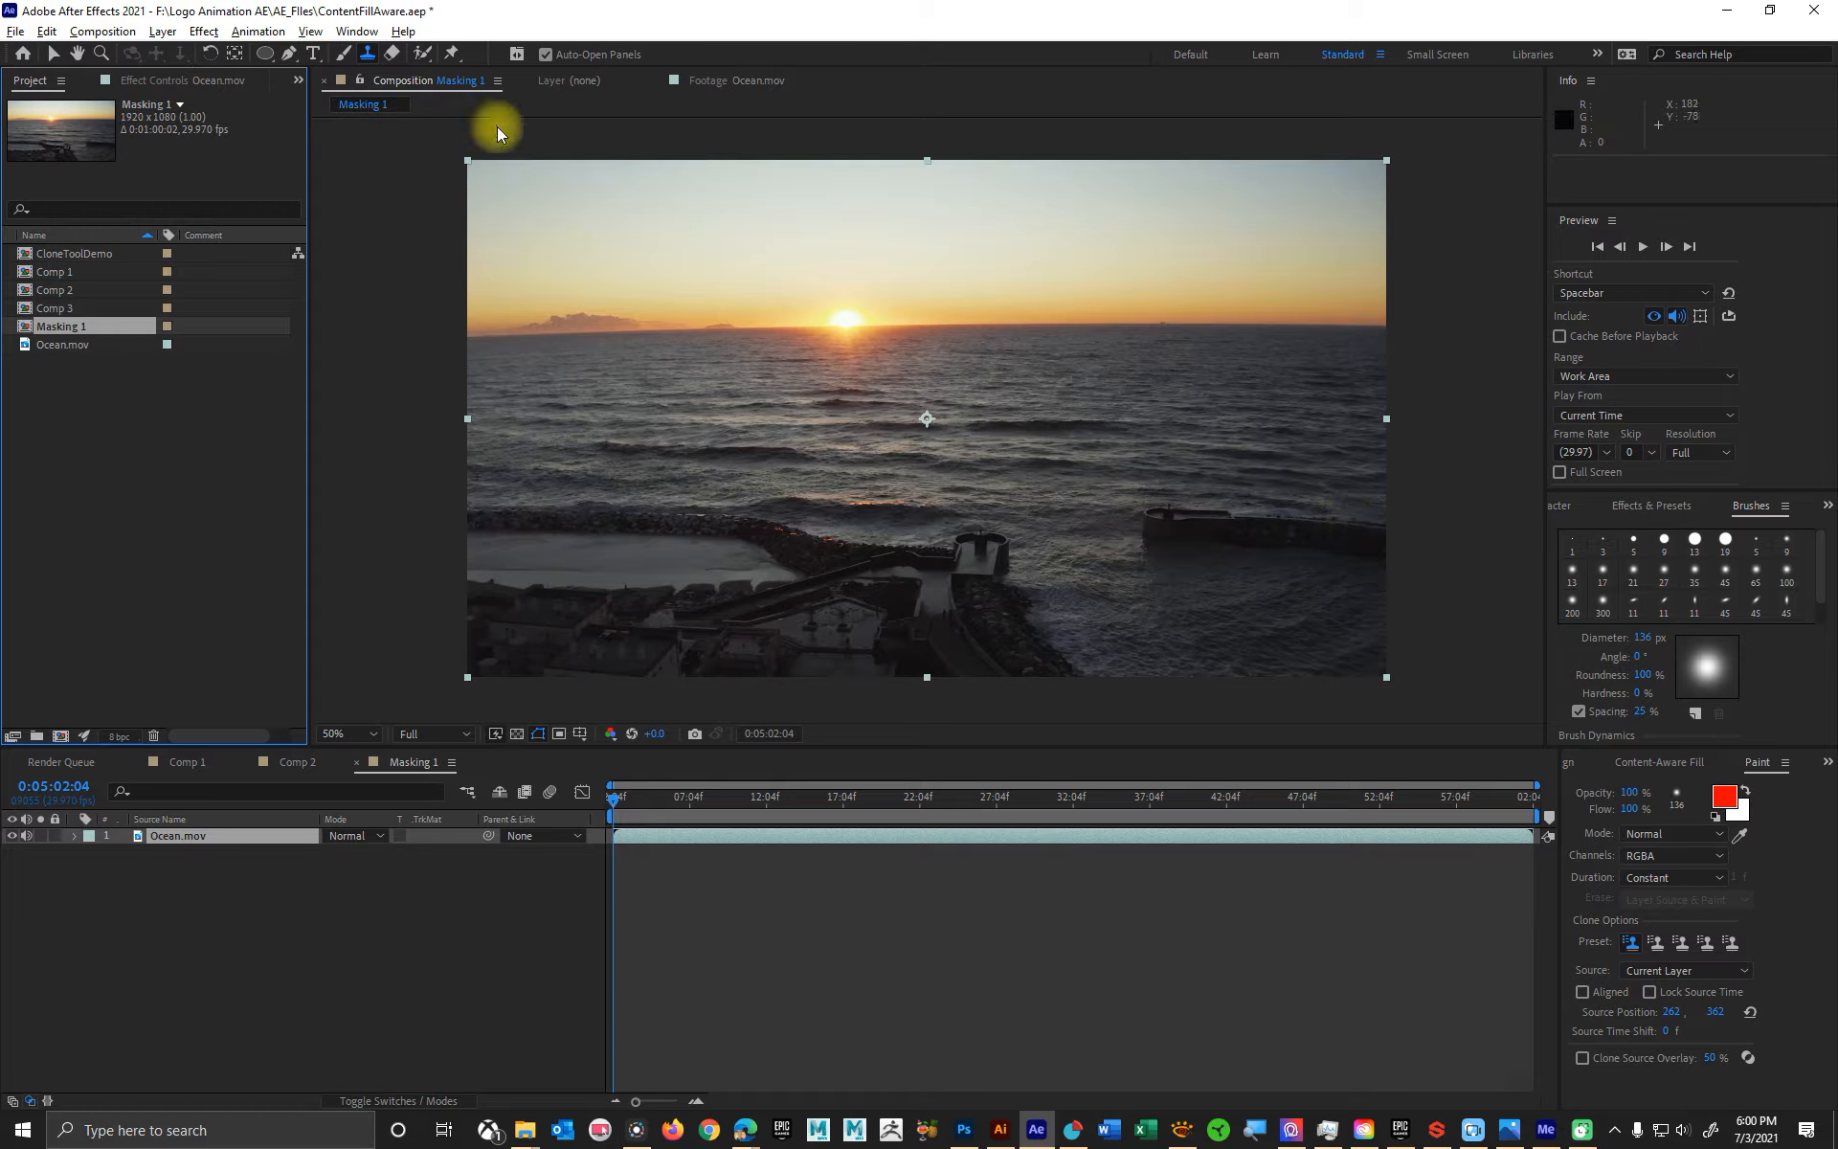
- Draw a closed Pen mask on the Ocean.mov layer around the stone jetty, leaving a margin of water and ending at the frame's right edge
click(289, 56)
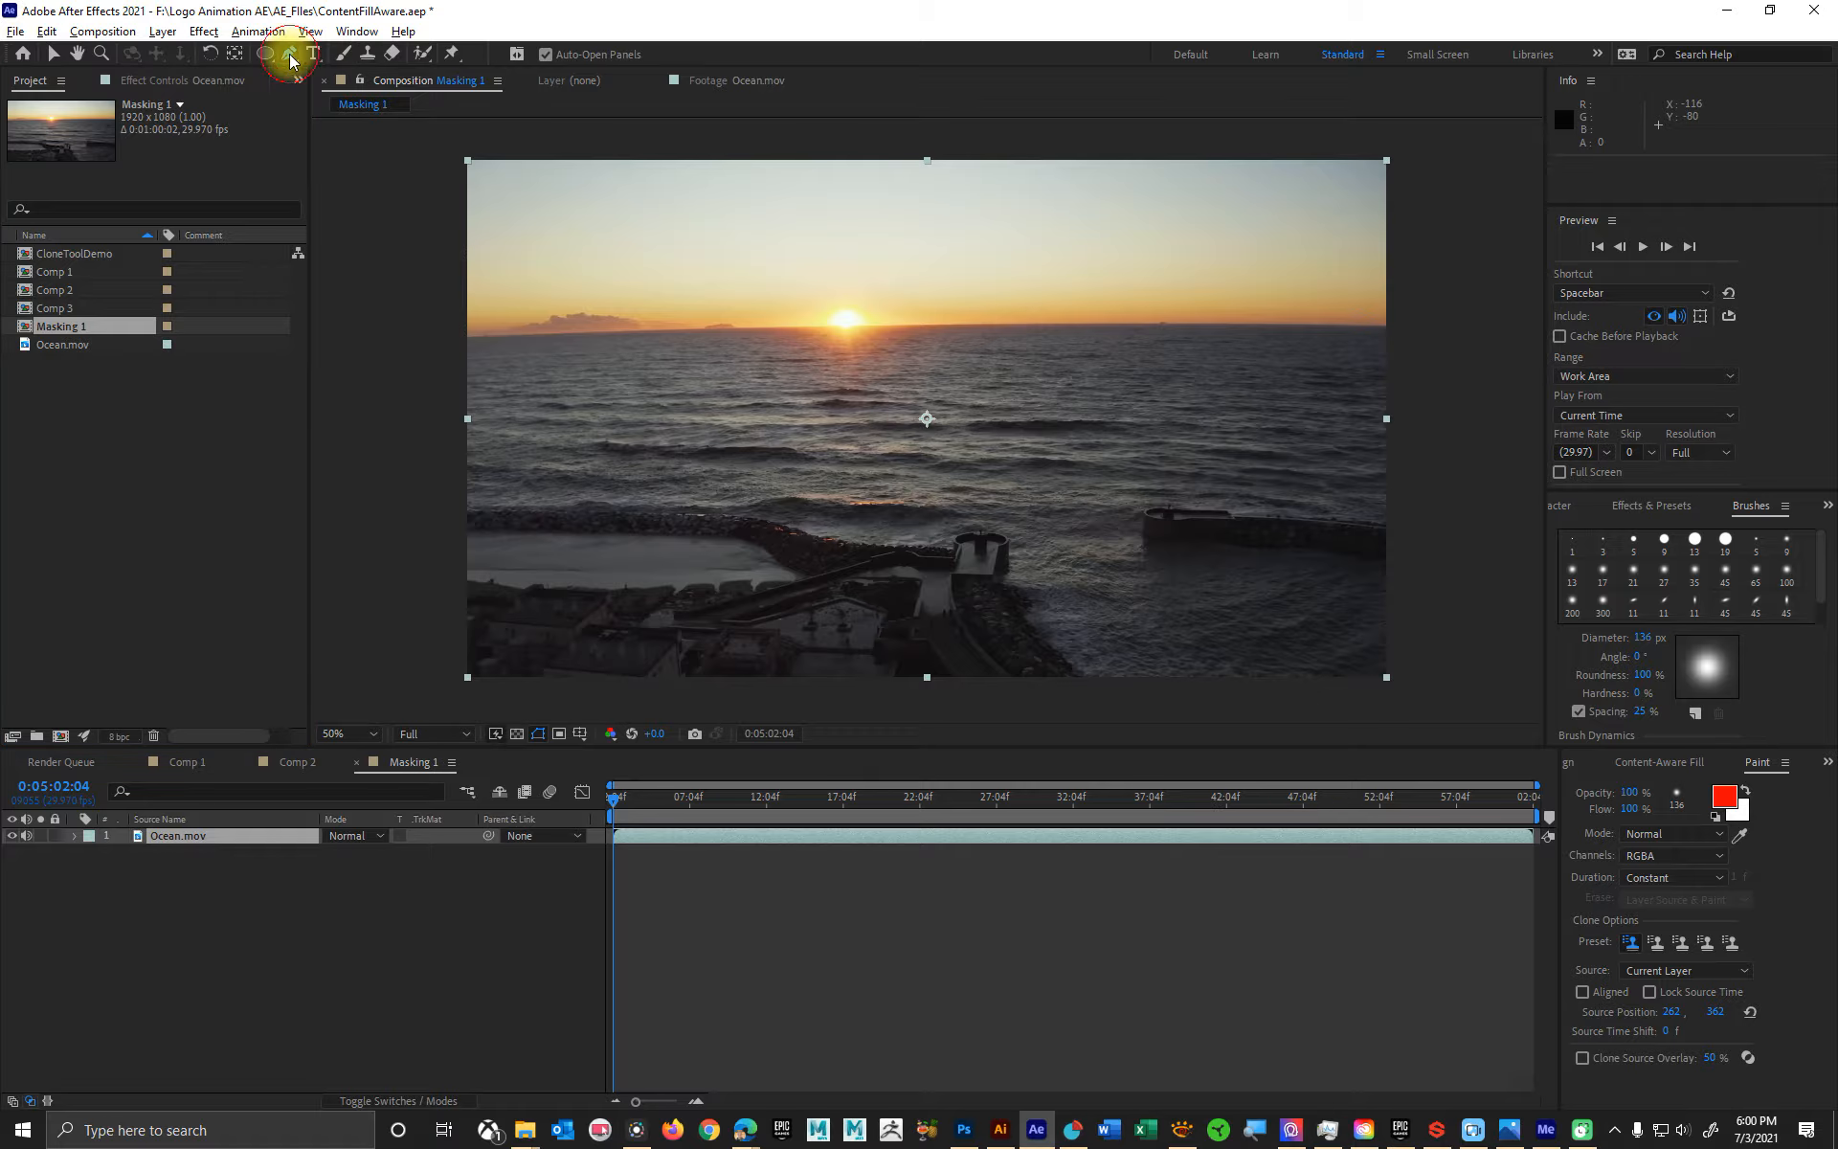
scroll(1392, 547, up, 1)
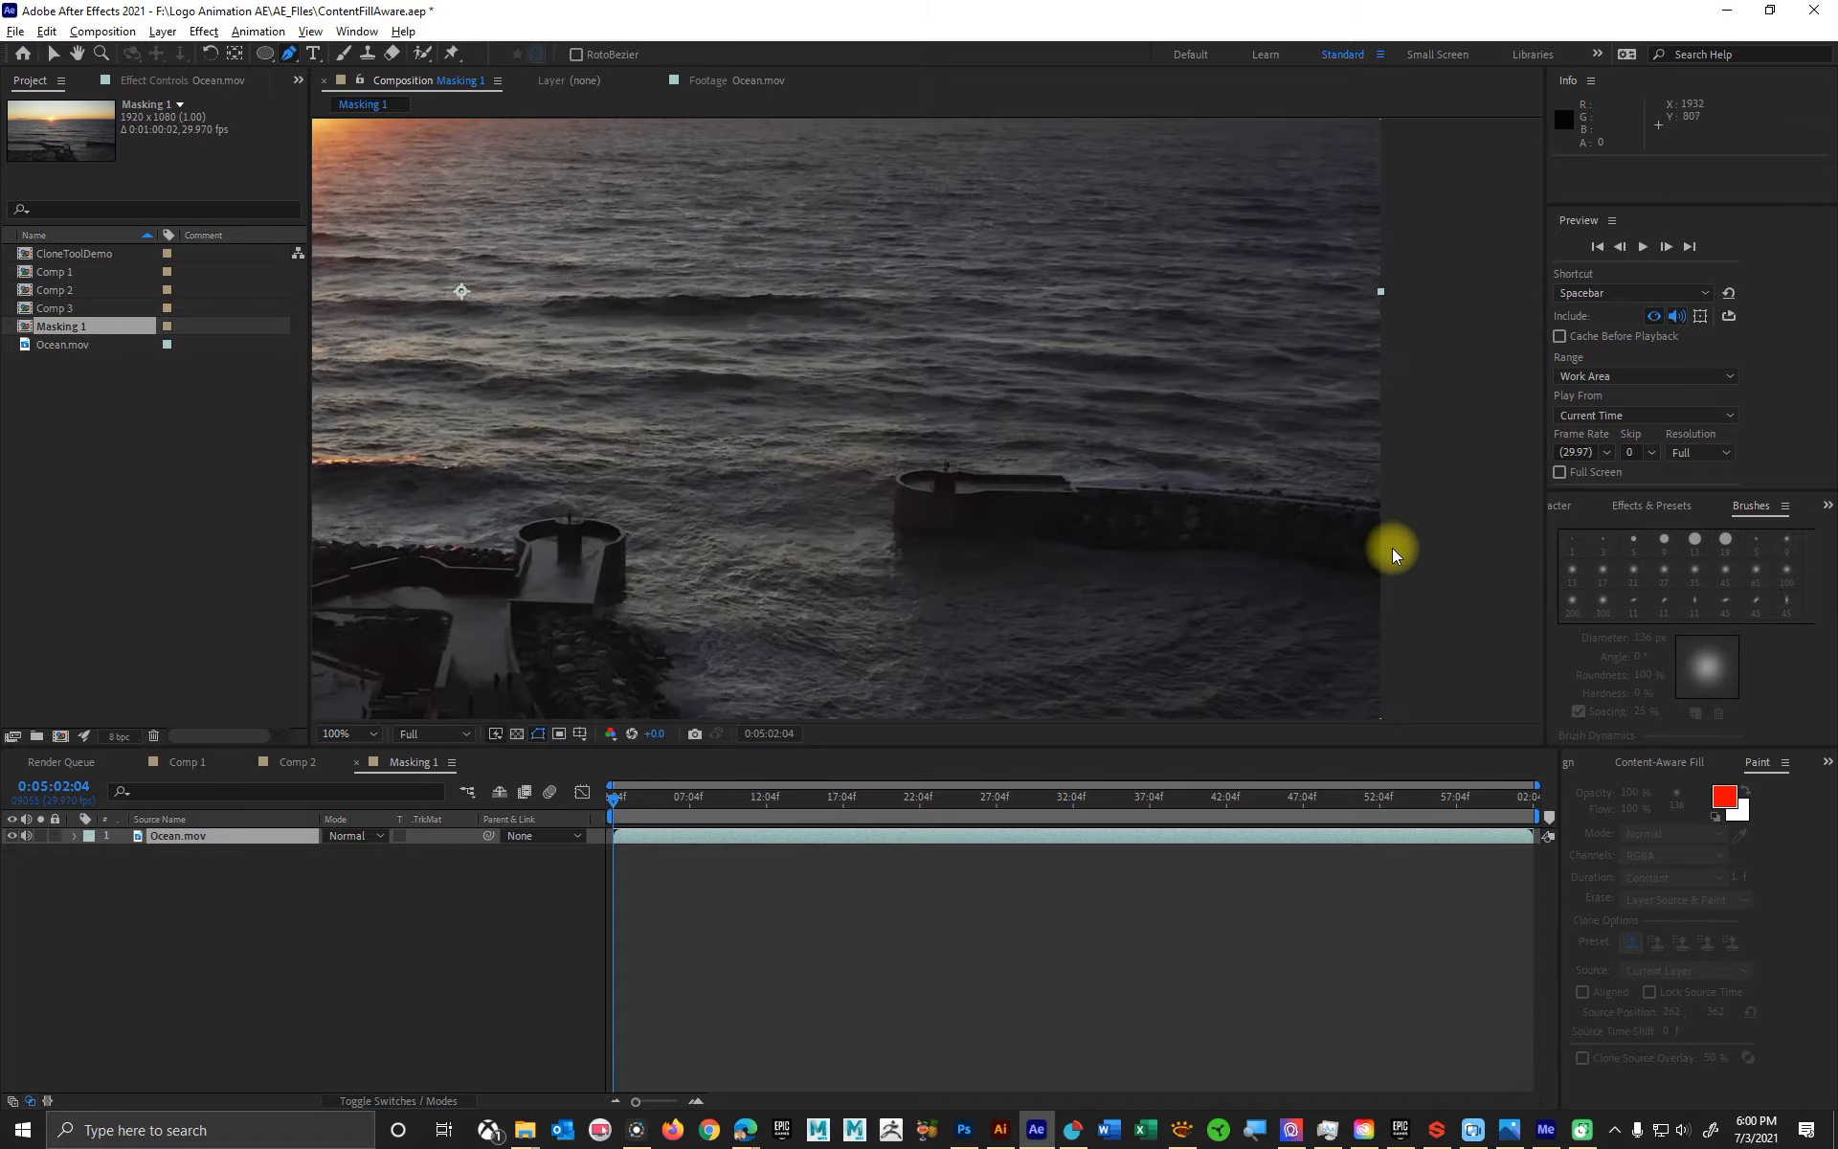
click(1382, 450)
drag(1270, 454, 1141, 433)
click(1117, 419)
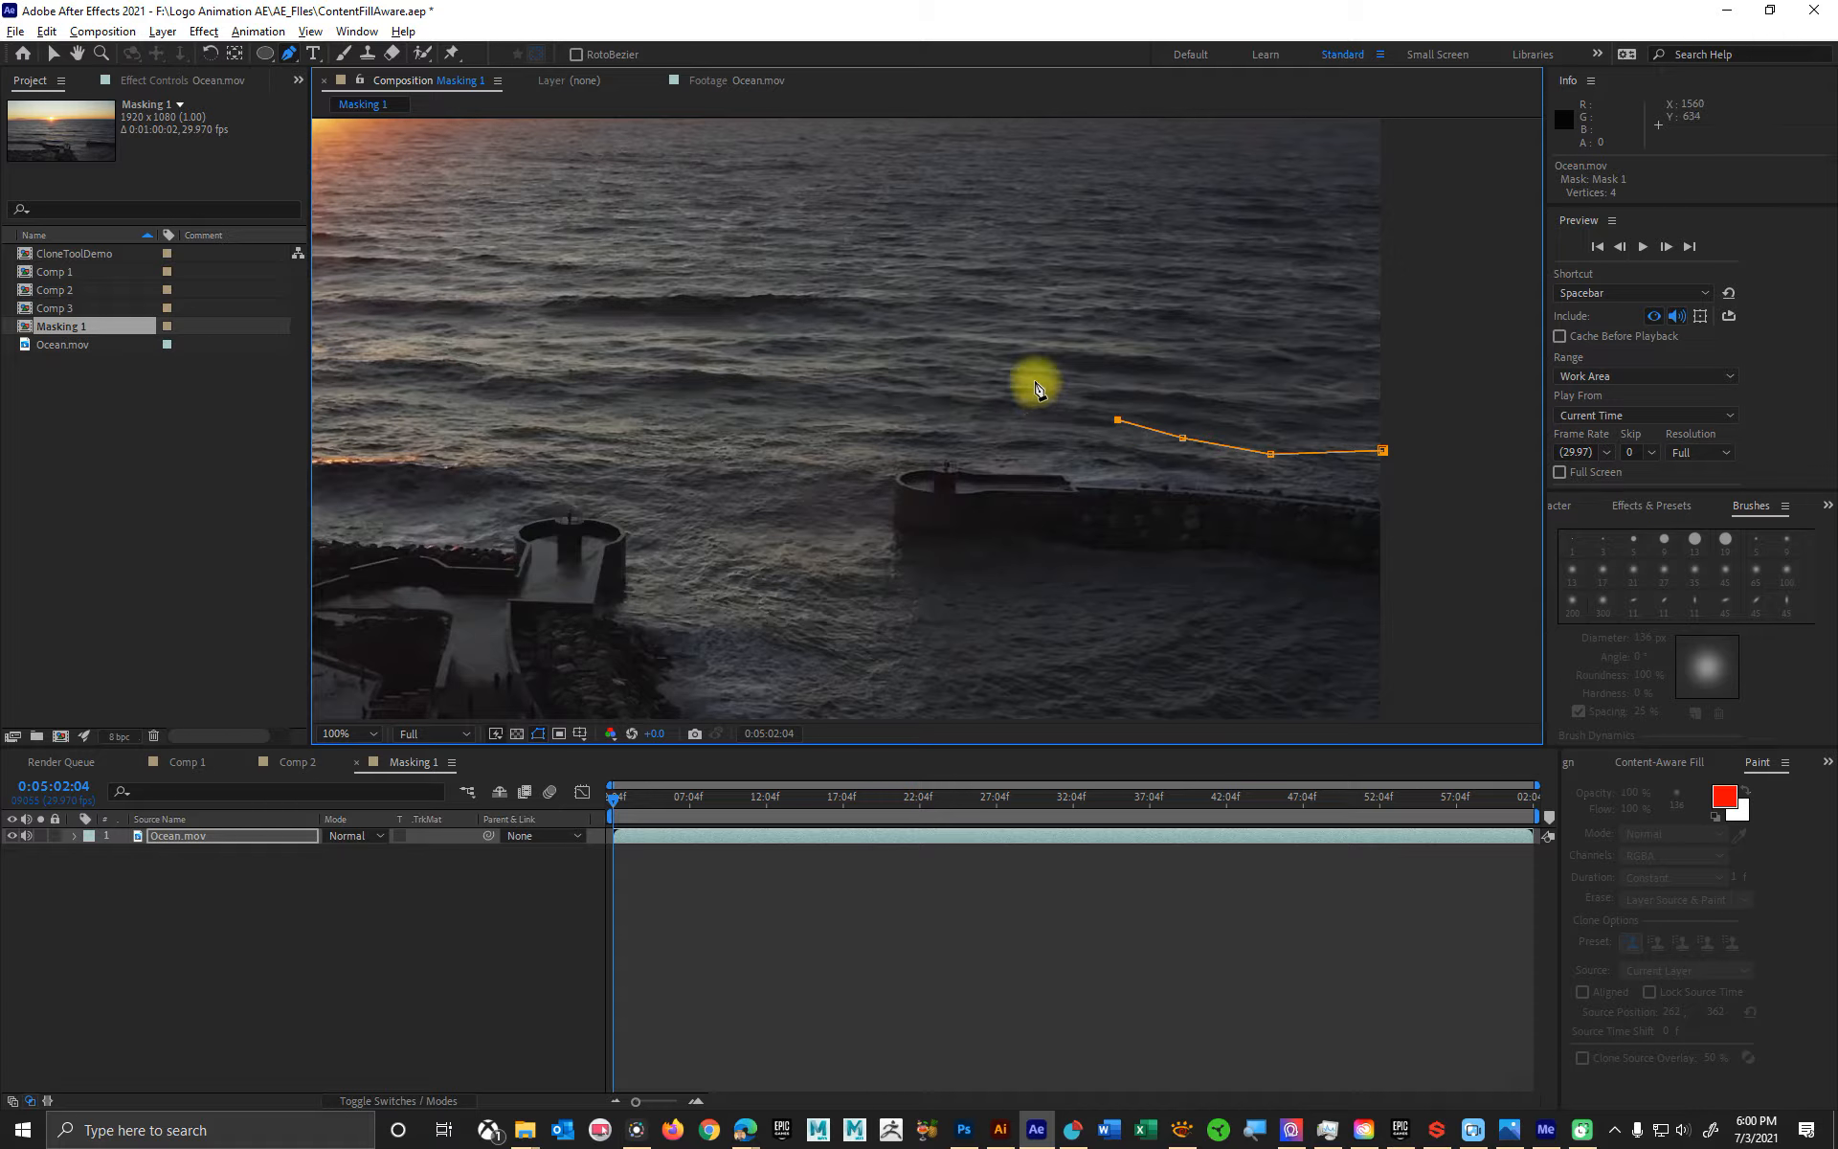
click(1025, 396)
click(948, 393)
click(880, 422)
click(839, 441)
click(838, 512)
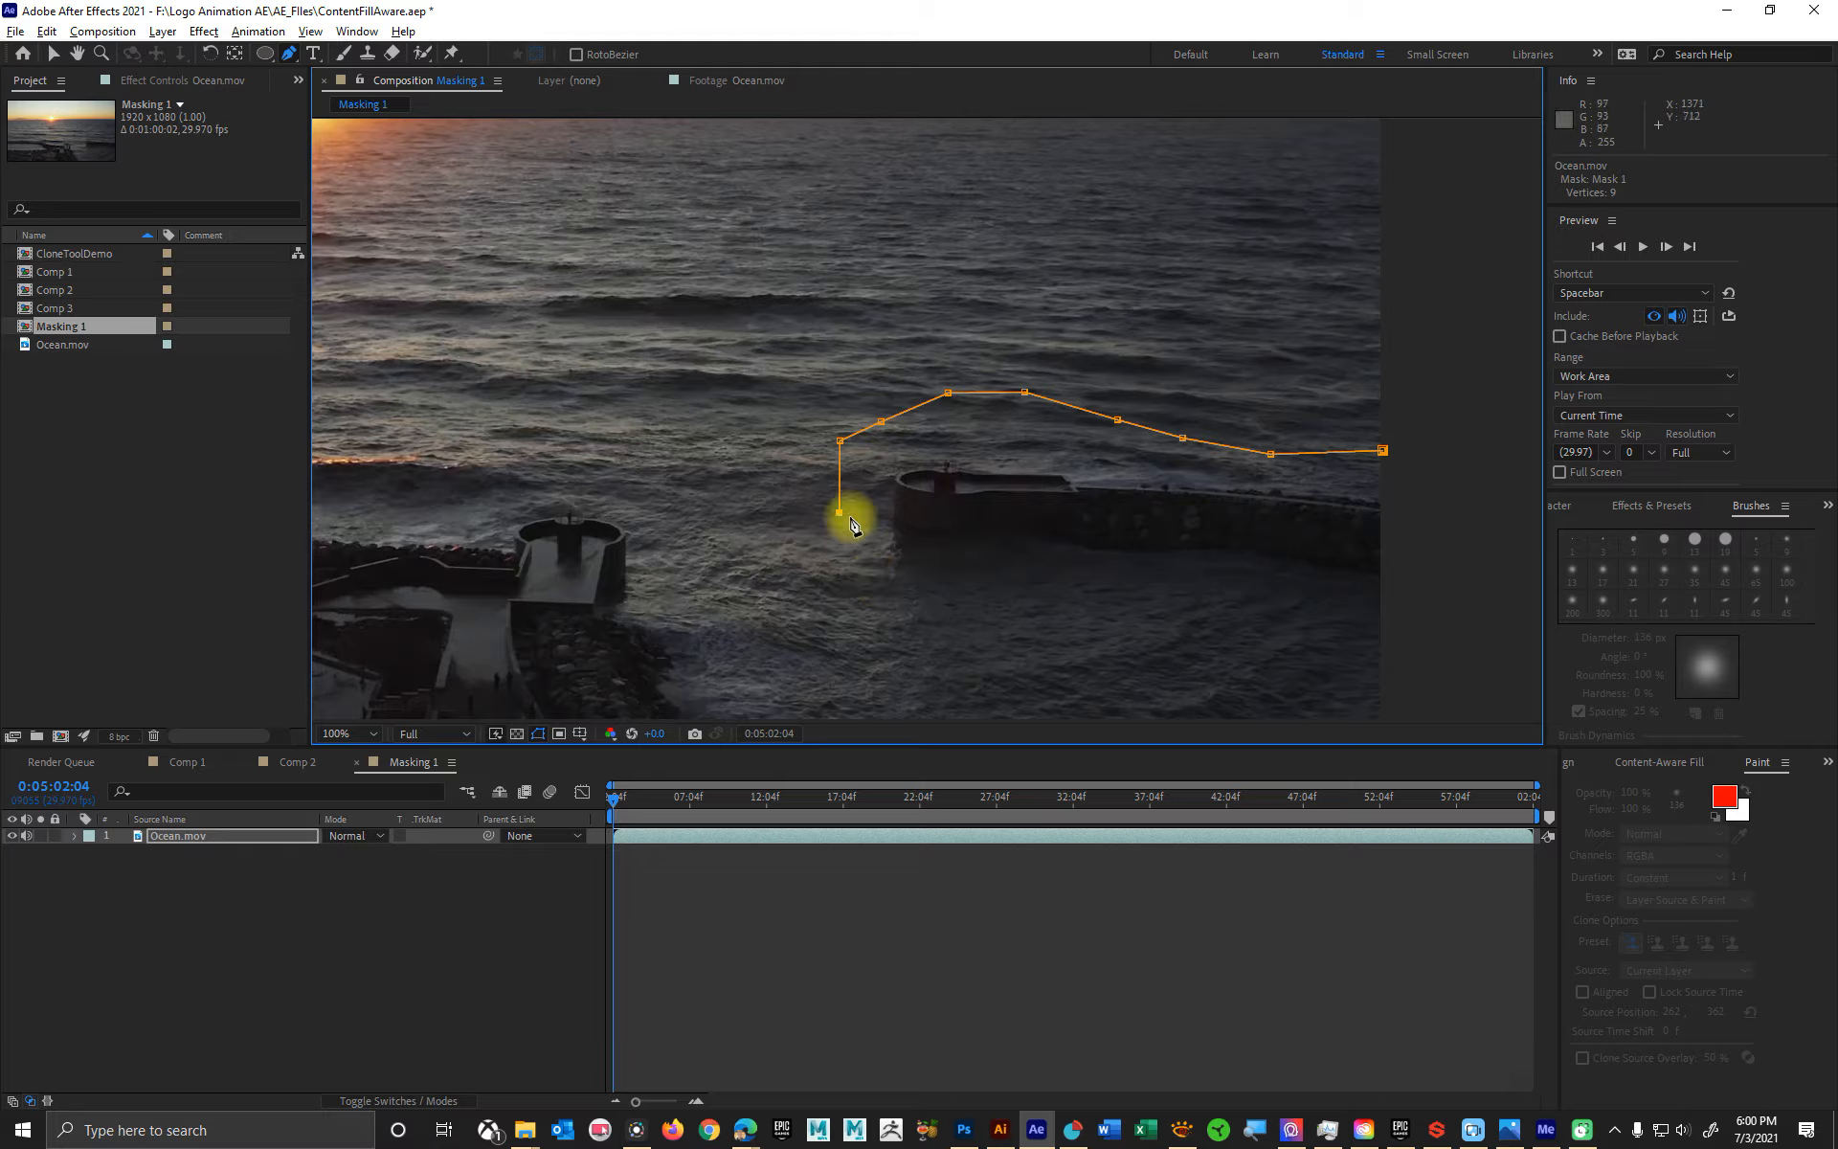
drag(878, 570, 1387, 655)
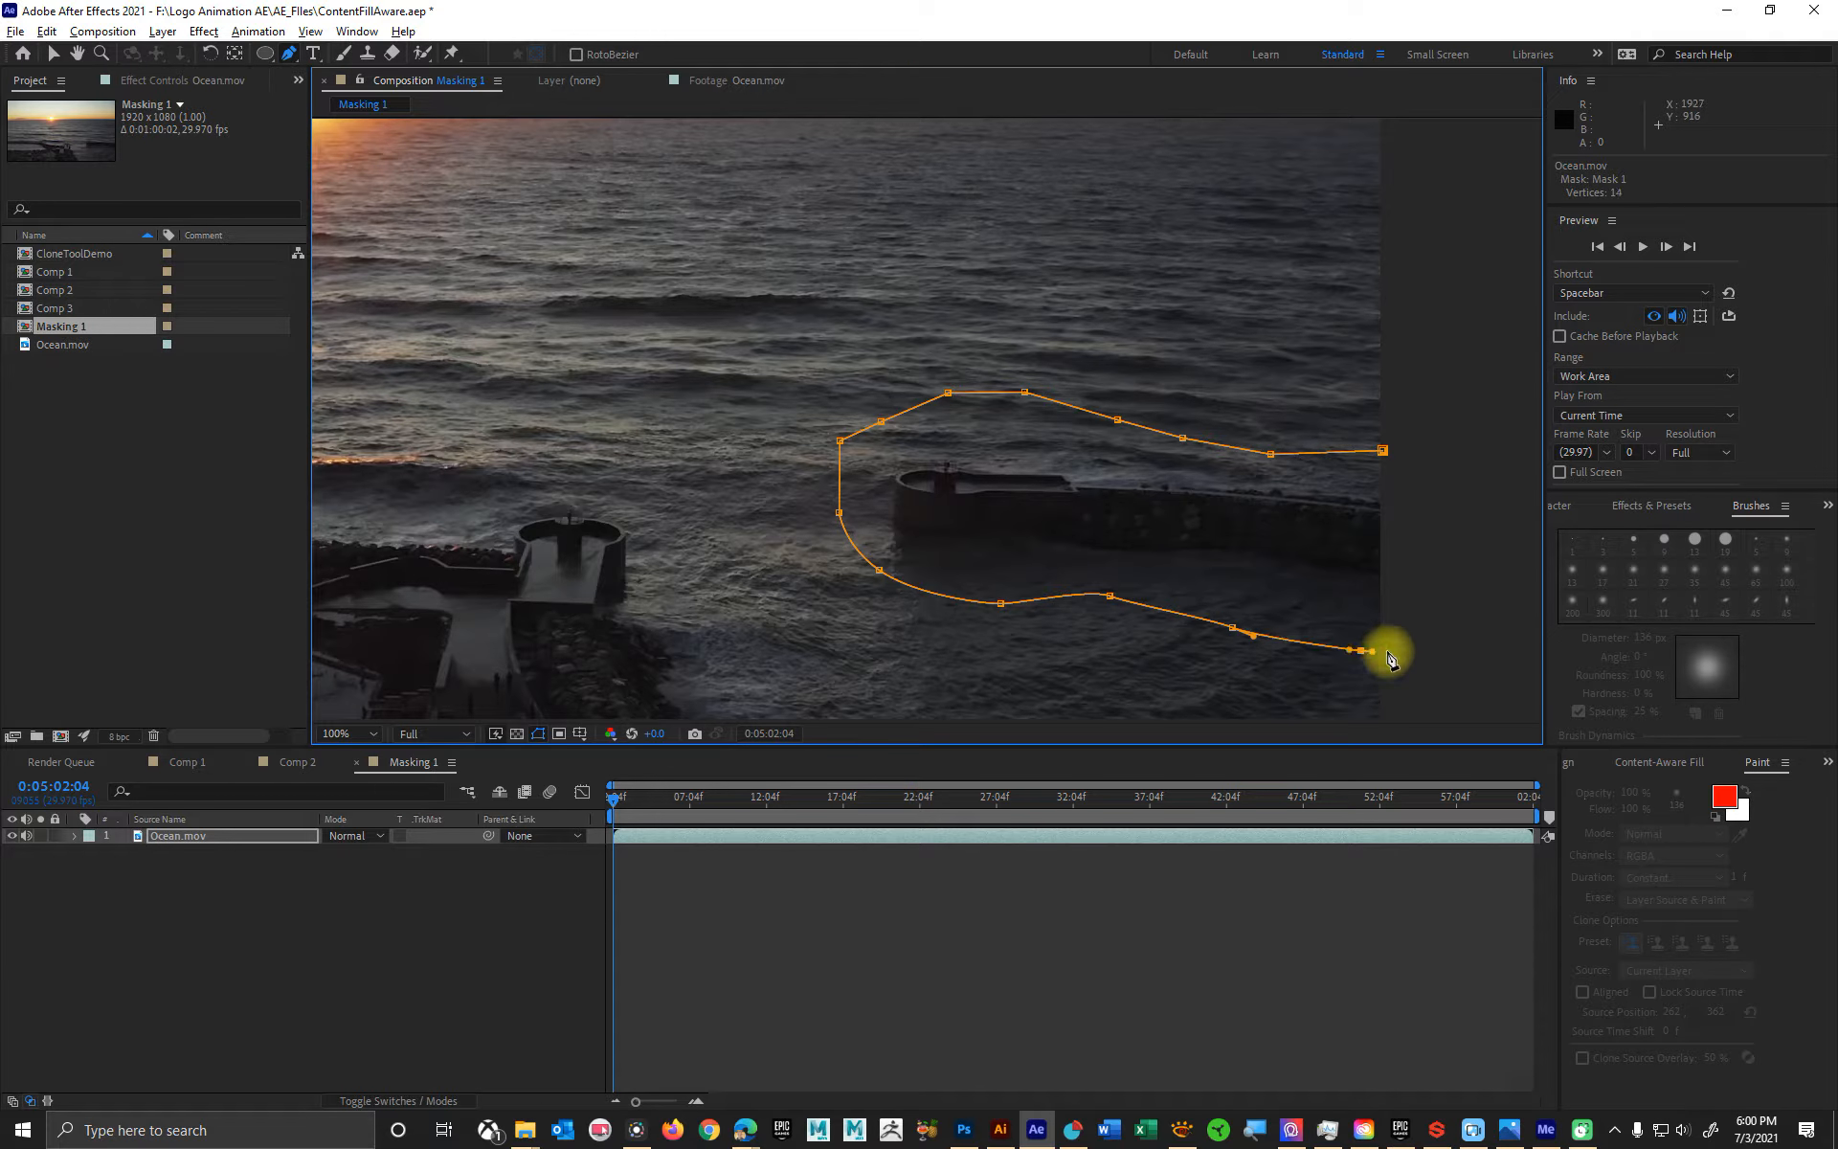
click(1383, 649)
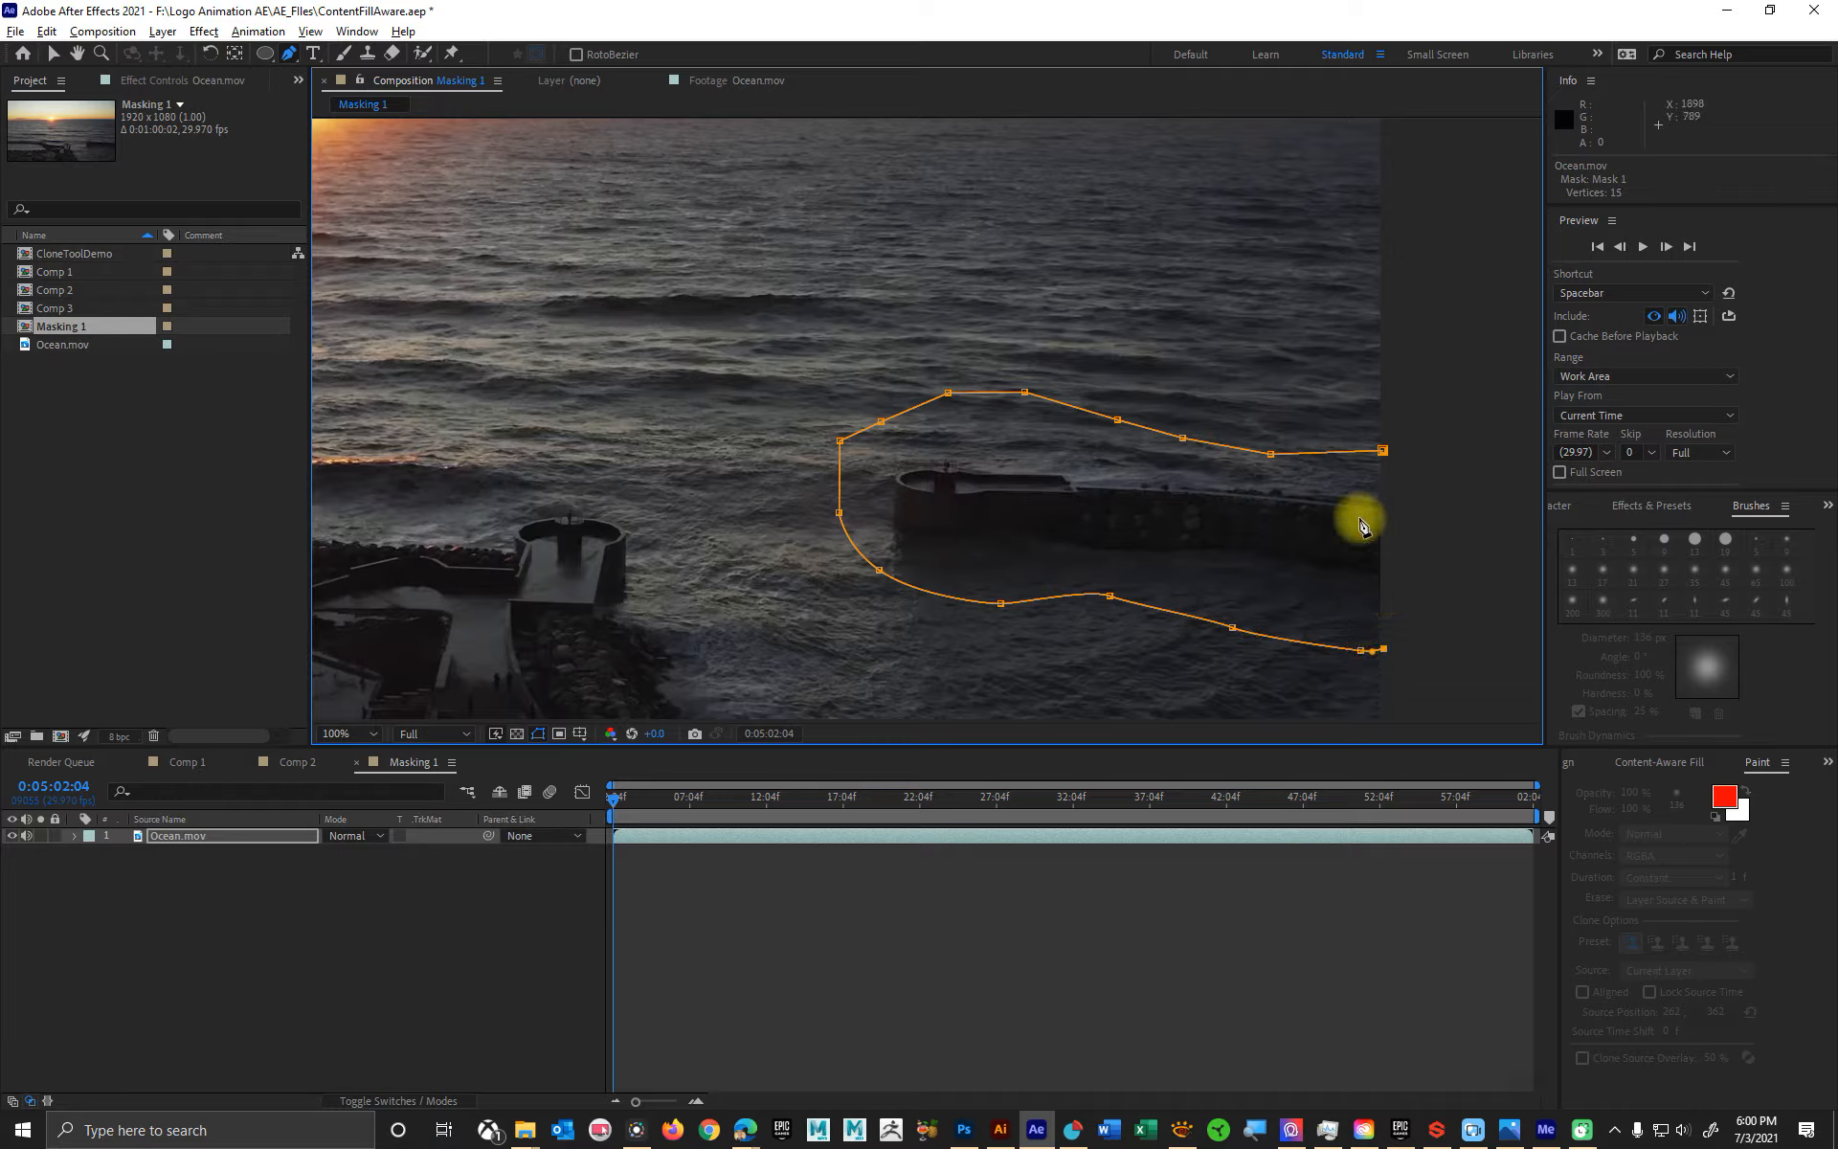
click(1383, 450)
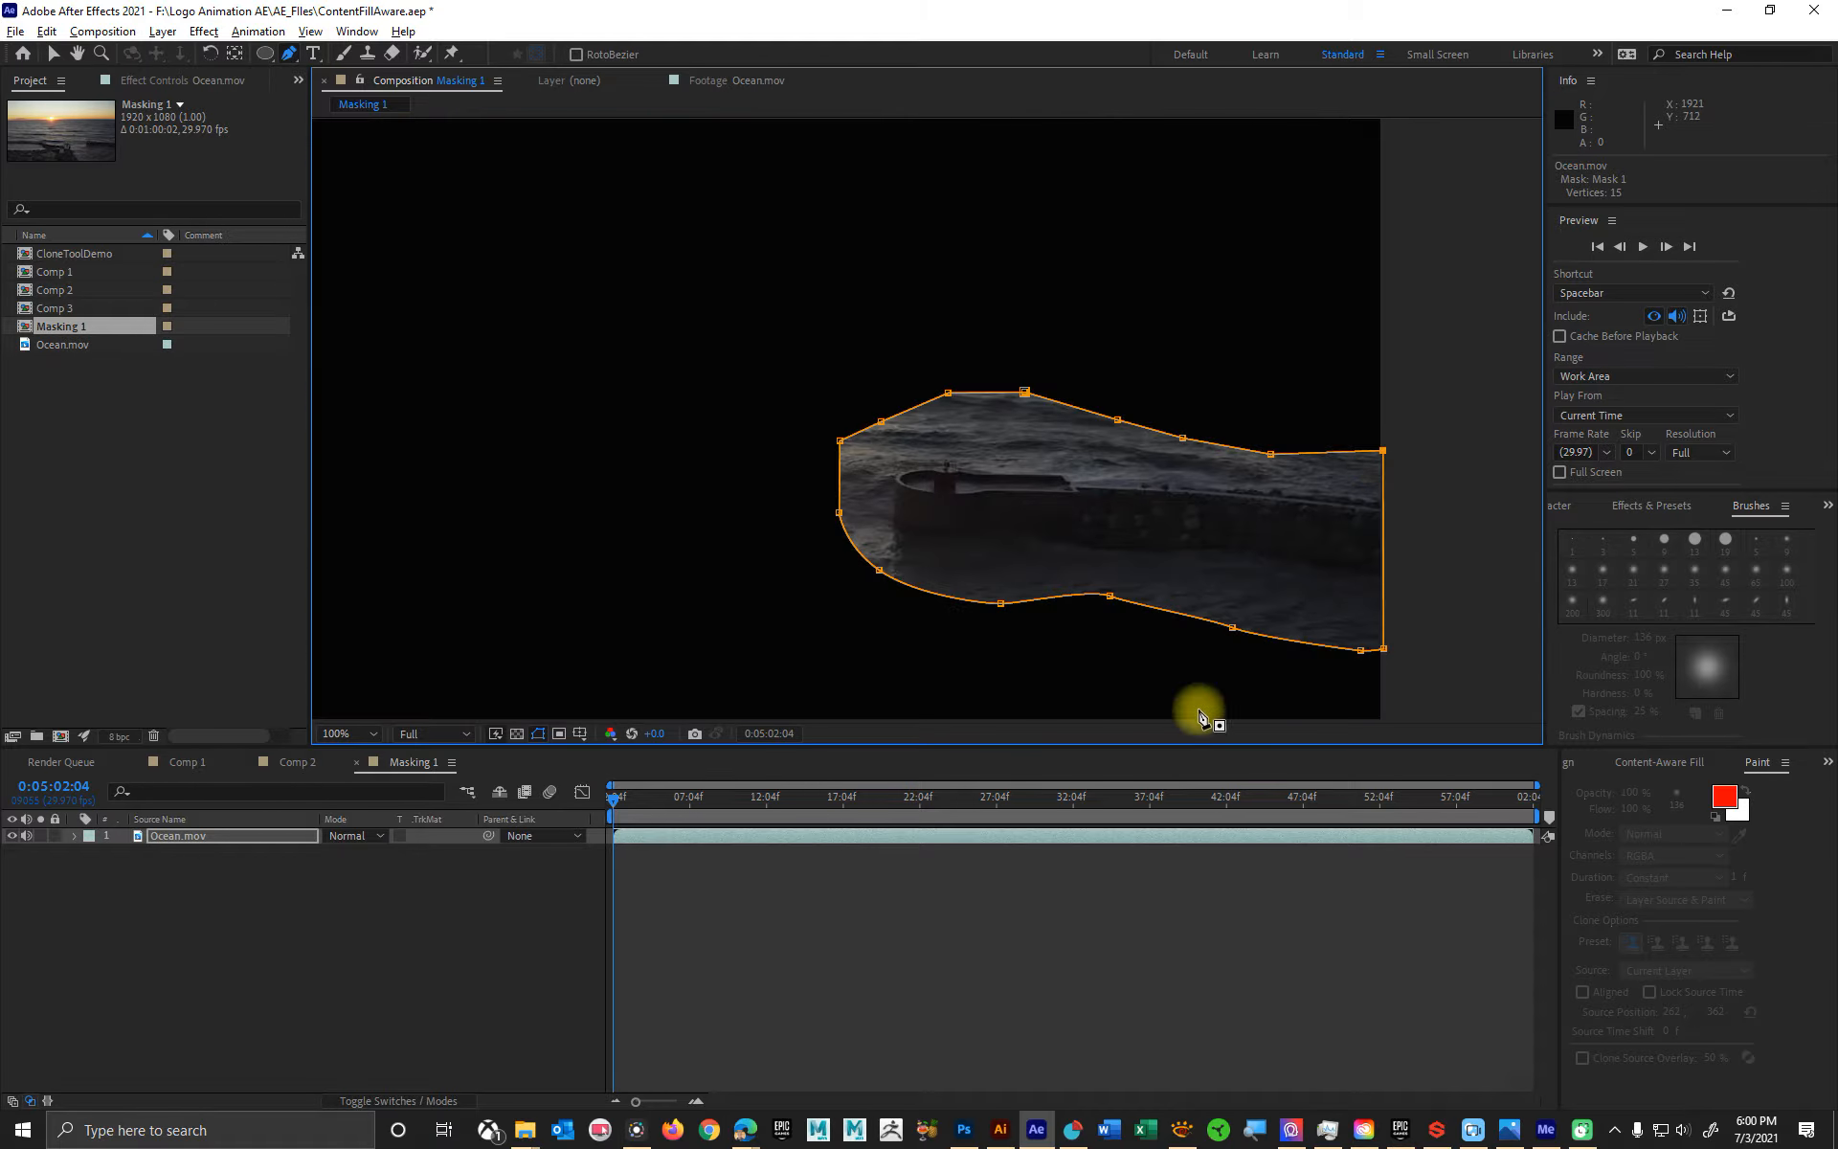
- Reveal Mask 1 on the Ocean.mov layer and set its mask mode to Subtract
scroll(1037, 463, down, 2)
scroll(885, 428, up, 2)
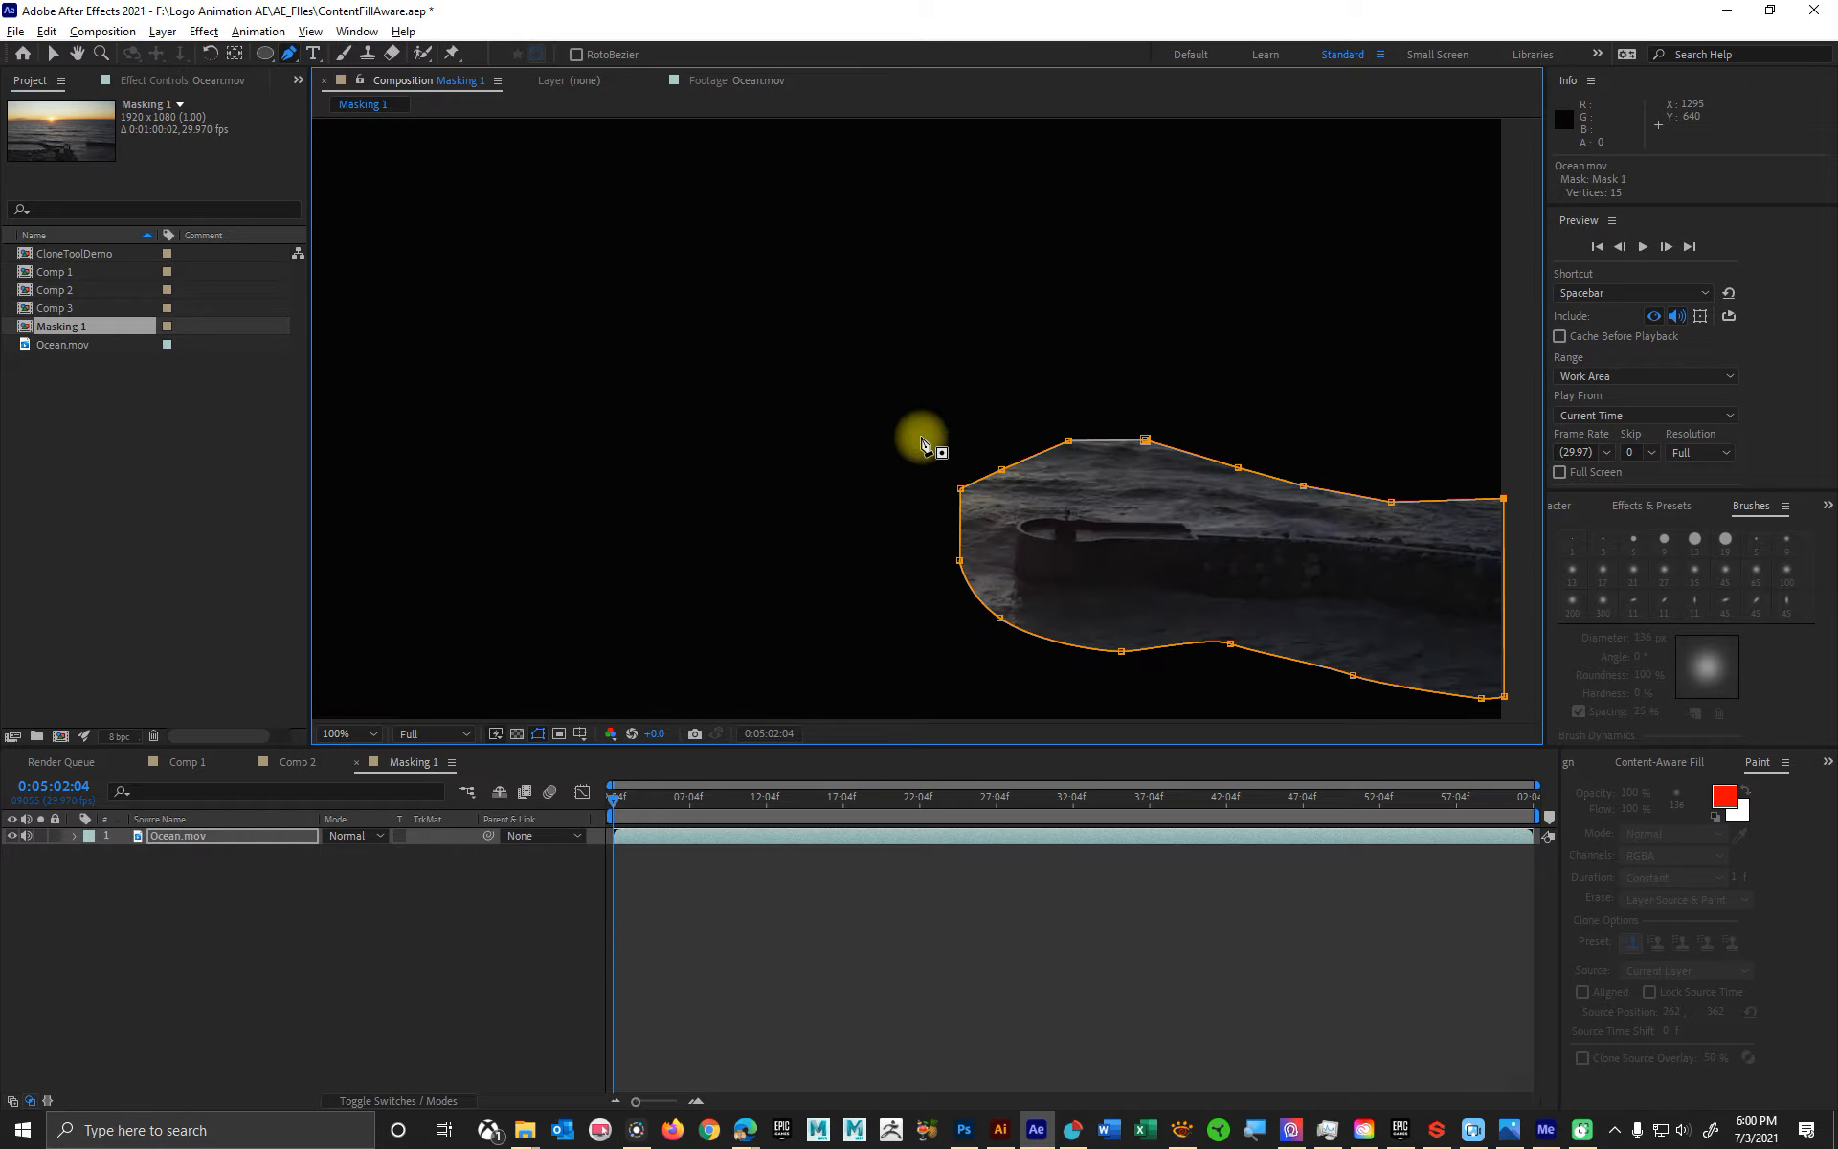
key(space)
drag(1137, 546, 1028, 484)
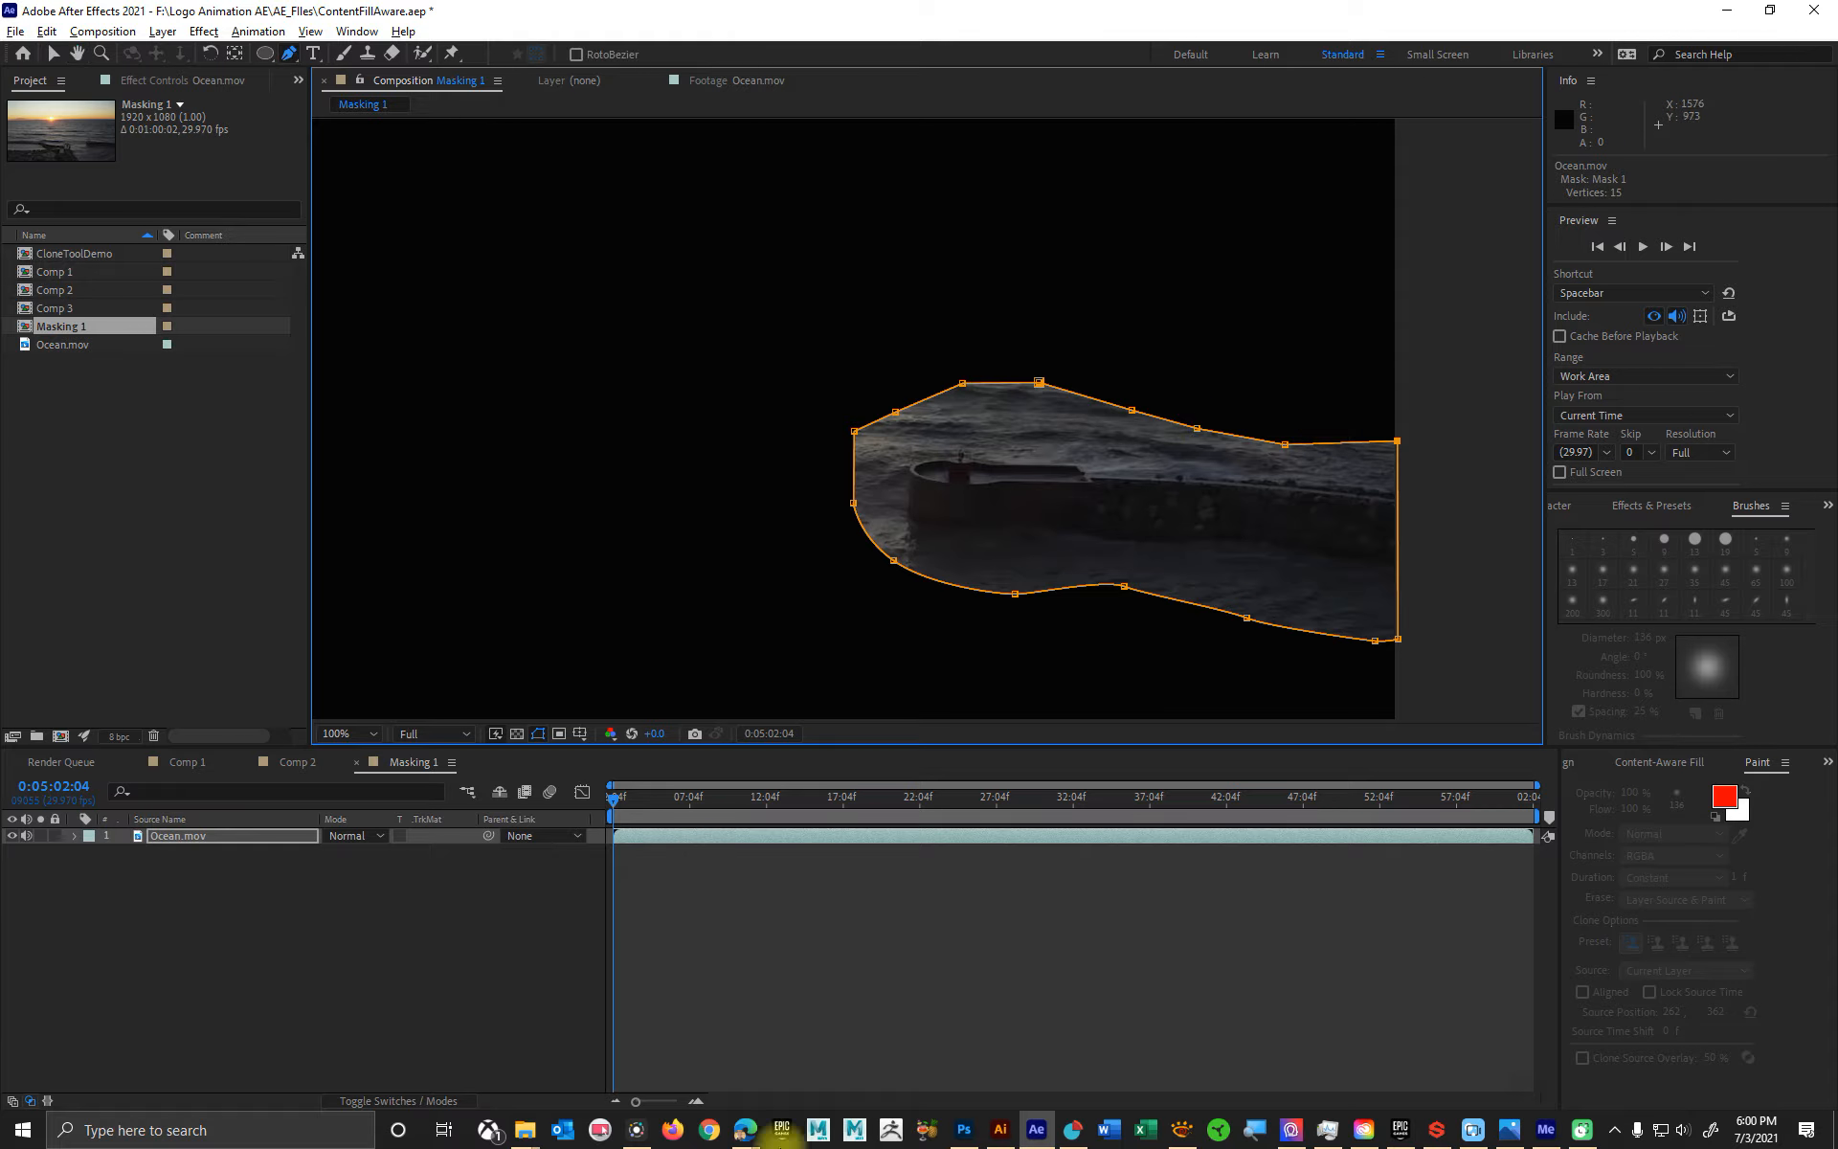
click(226, 835)
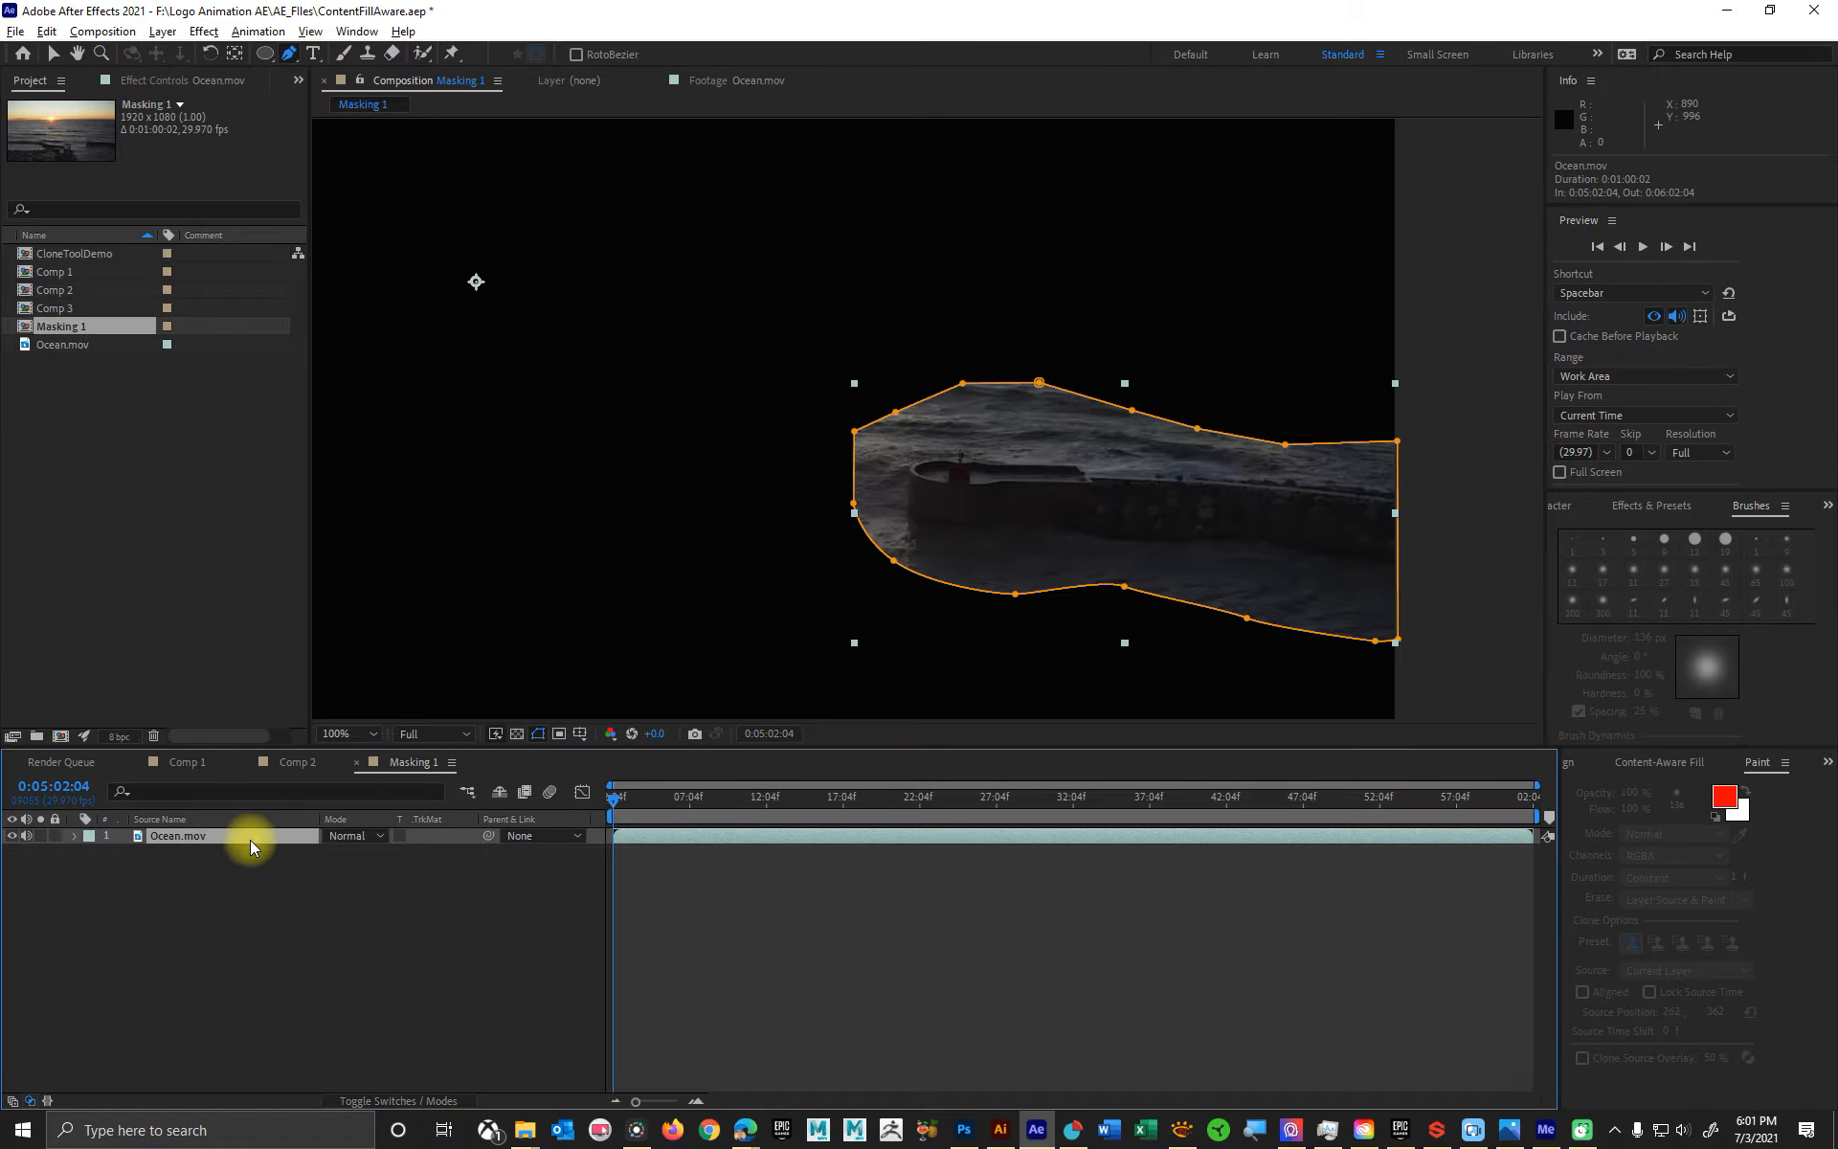
key(m)
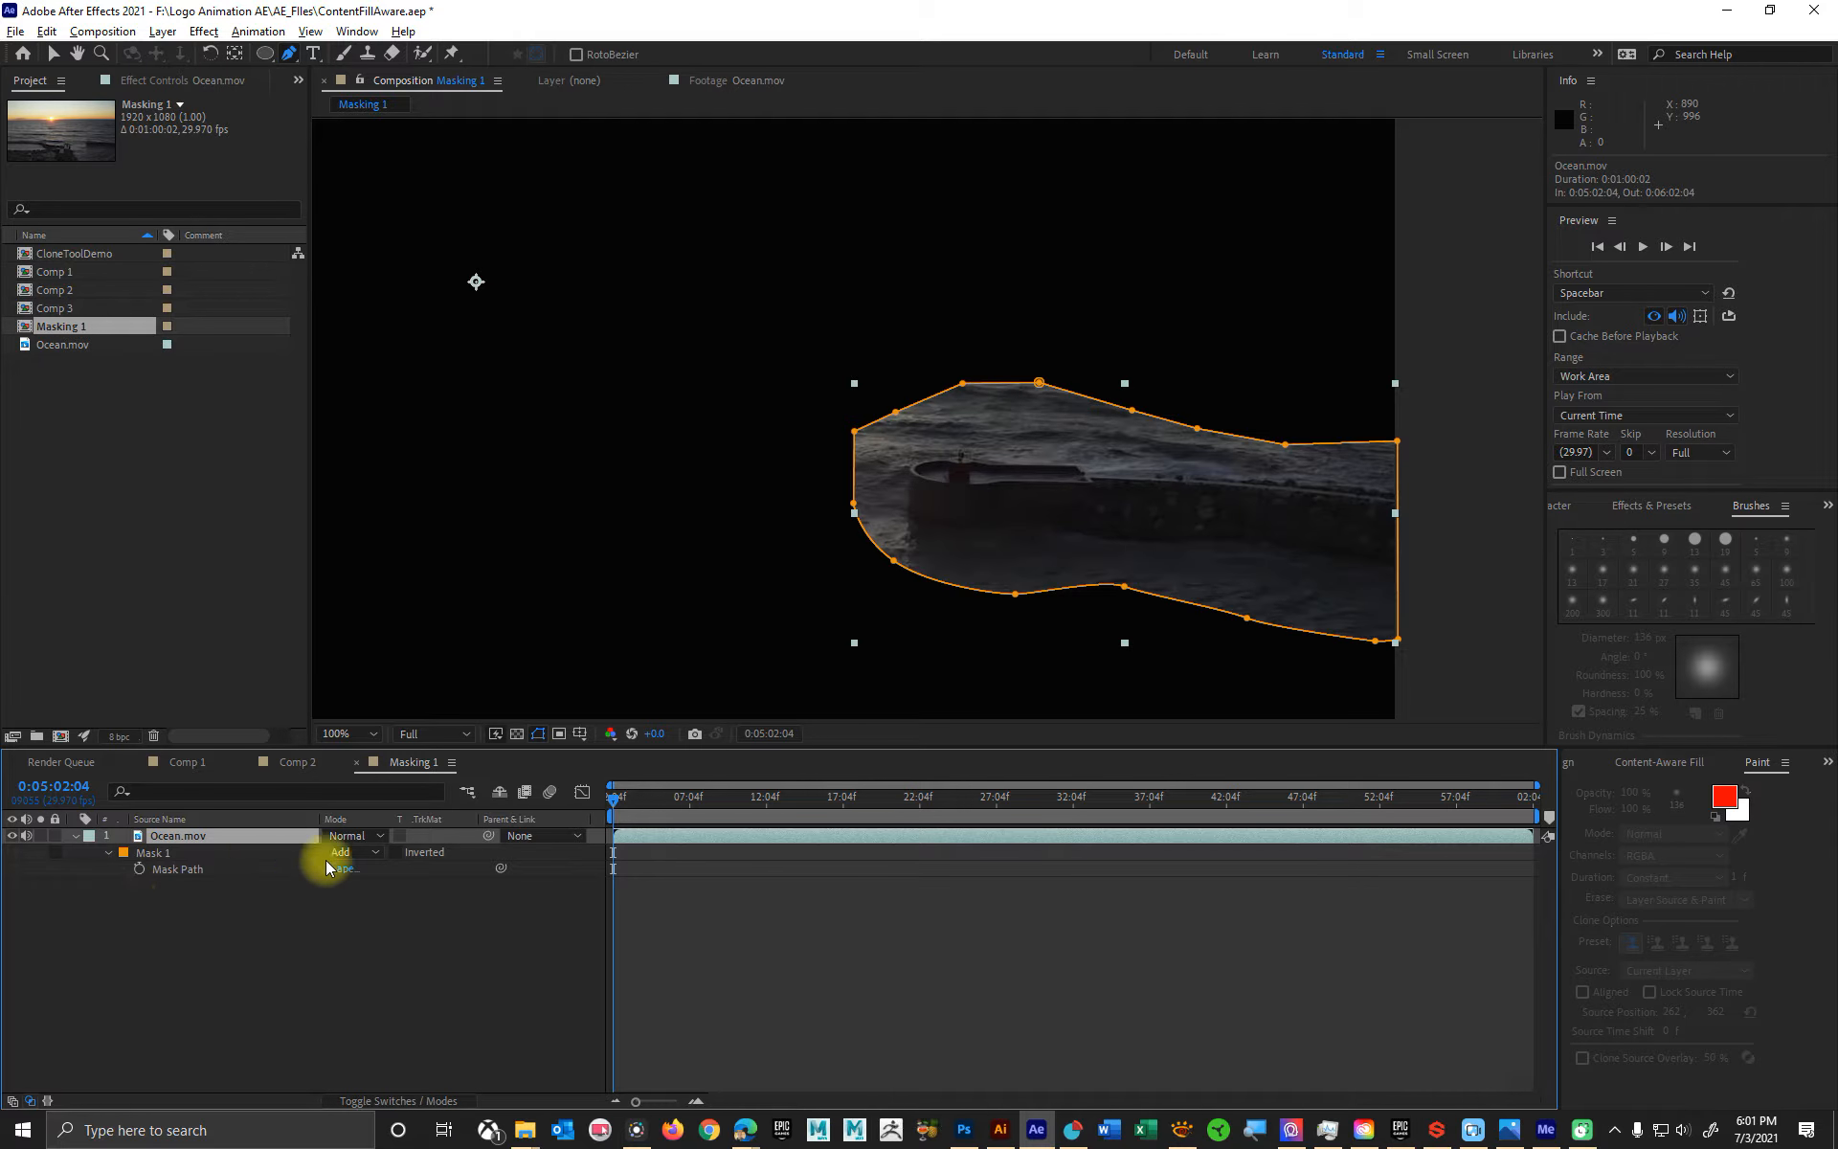
click(357, 854)
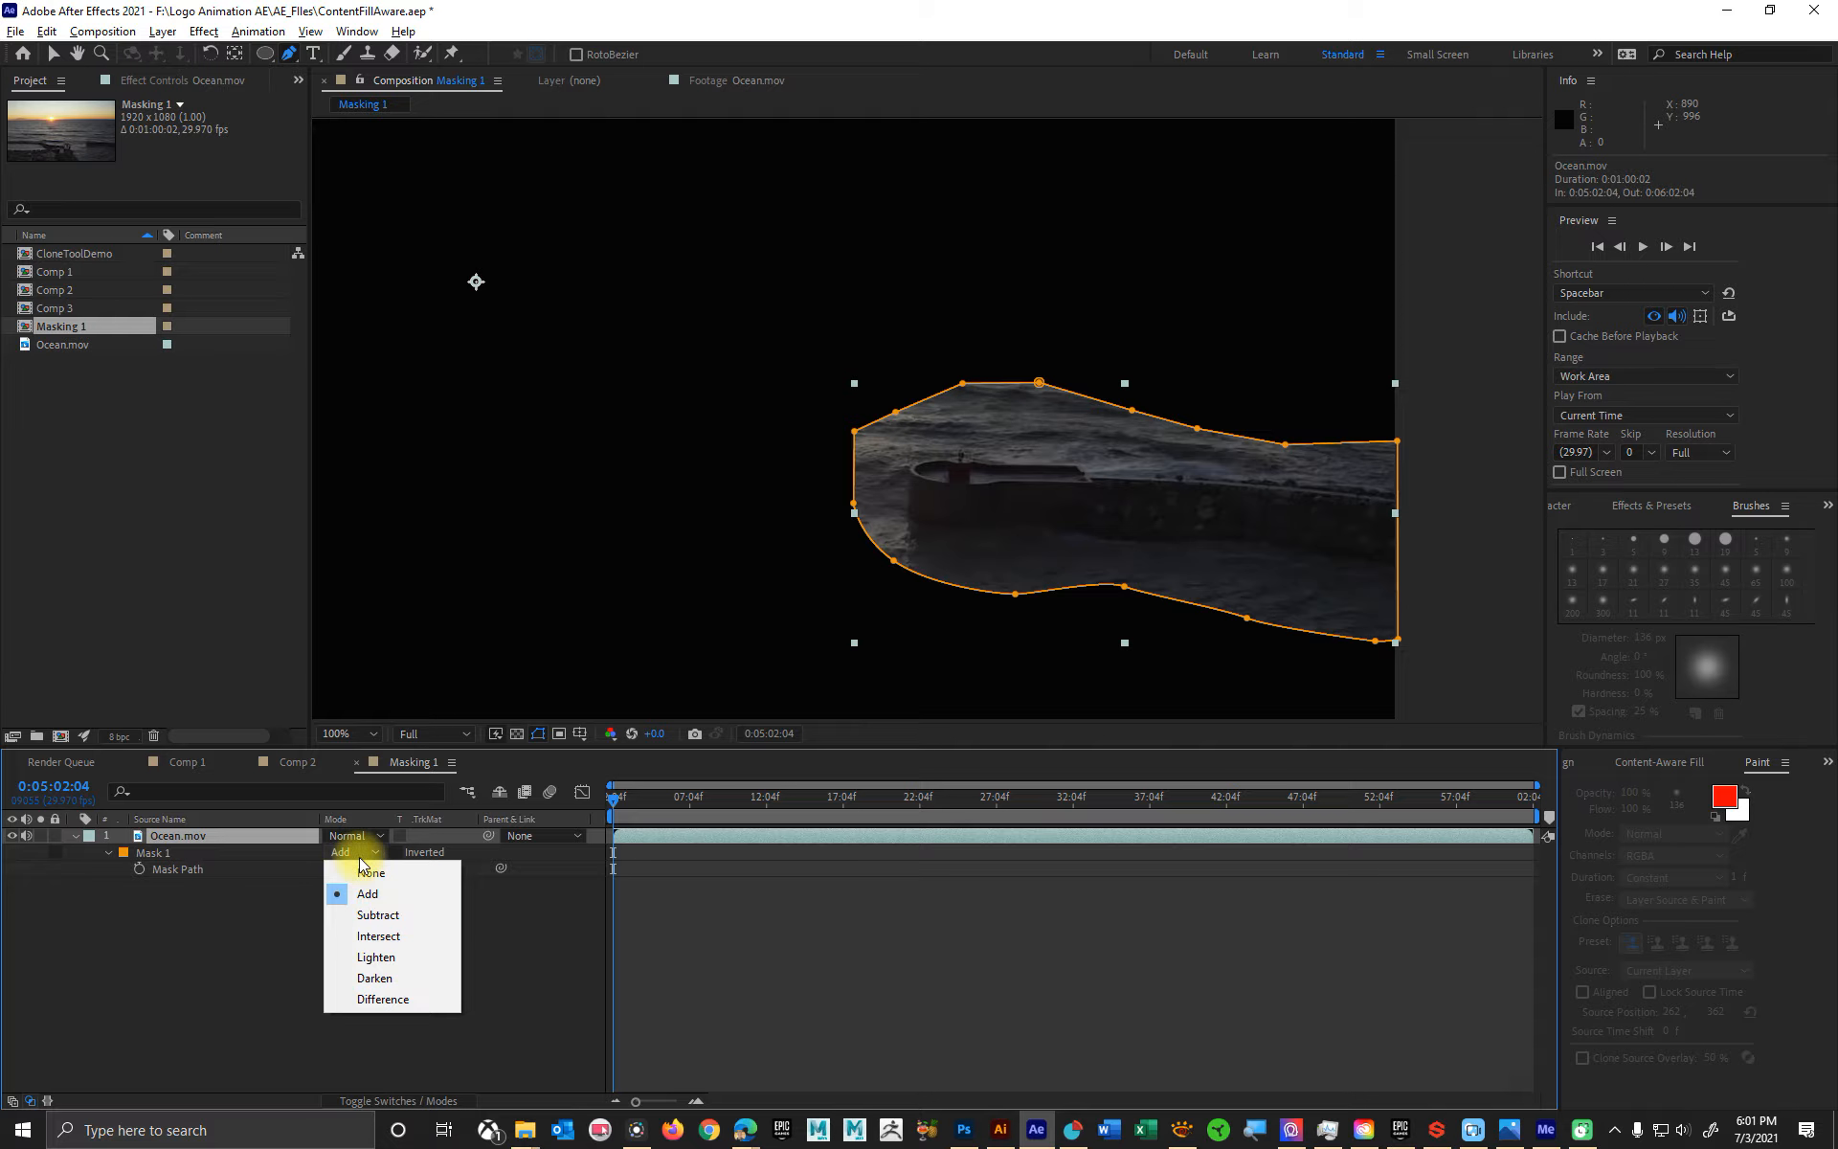
click(383, 915)
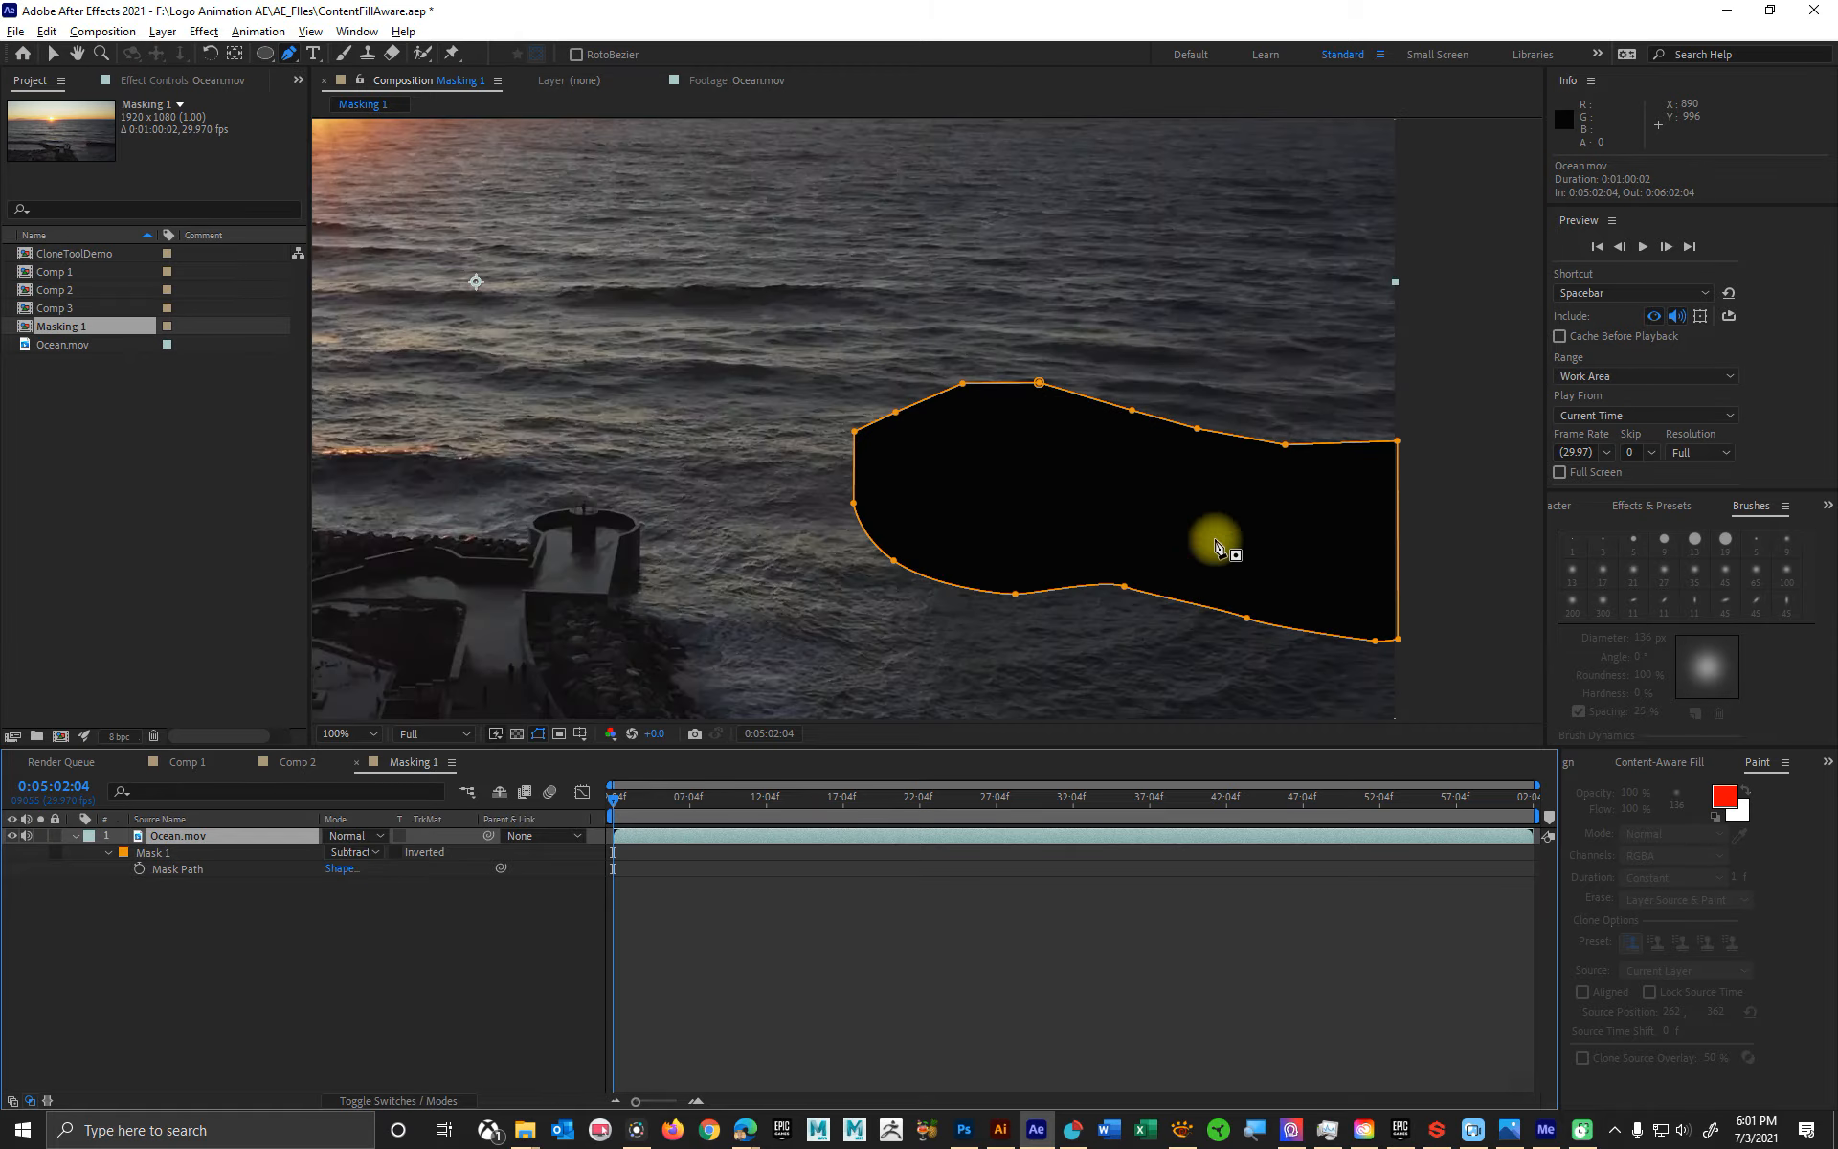
- Expand Mask 1 to show its path, feather, opacity and expansion properties
scroll(1047, 534, down, 2)
scroll(935, 527, up, 2)
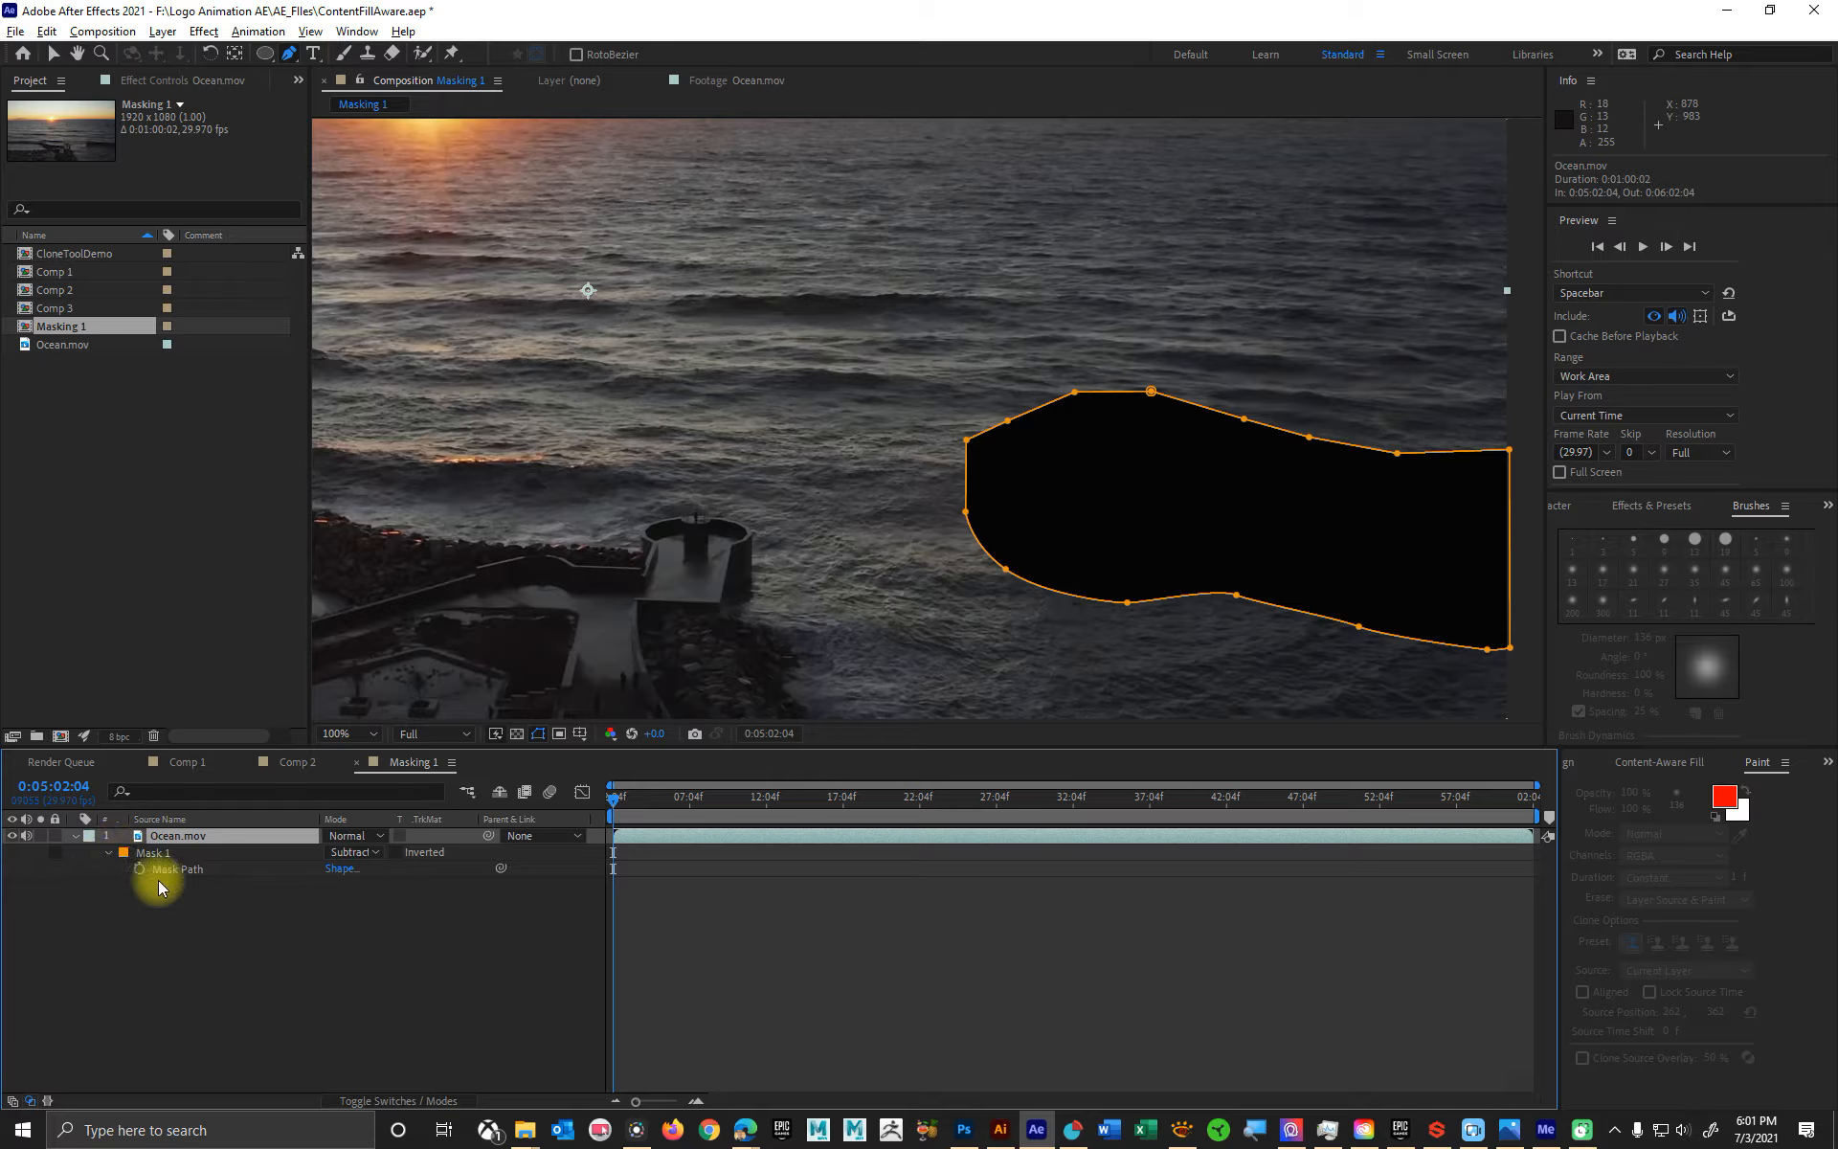
click(106, 852)
click(106, 851)
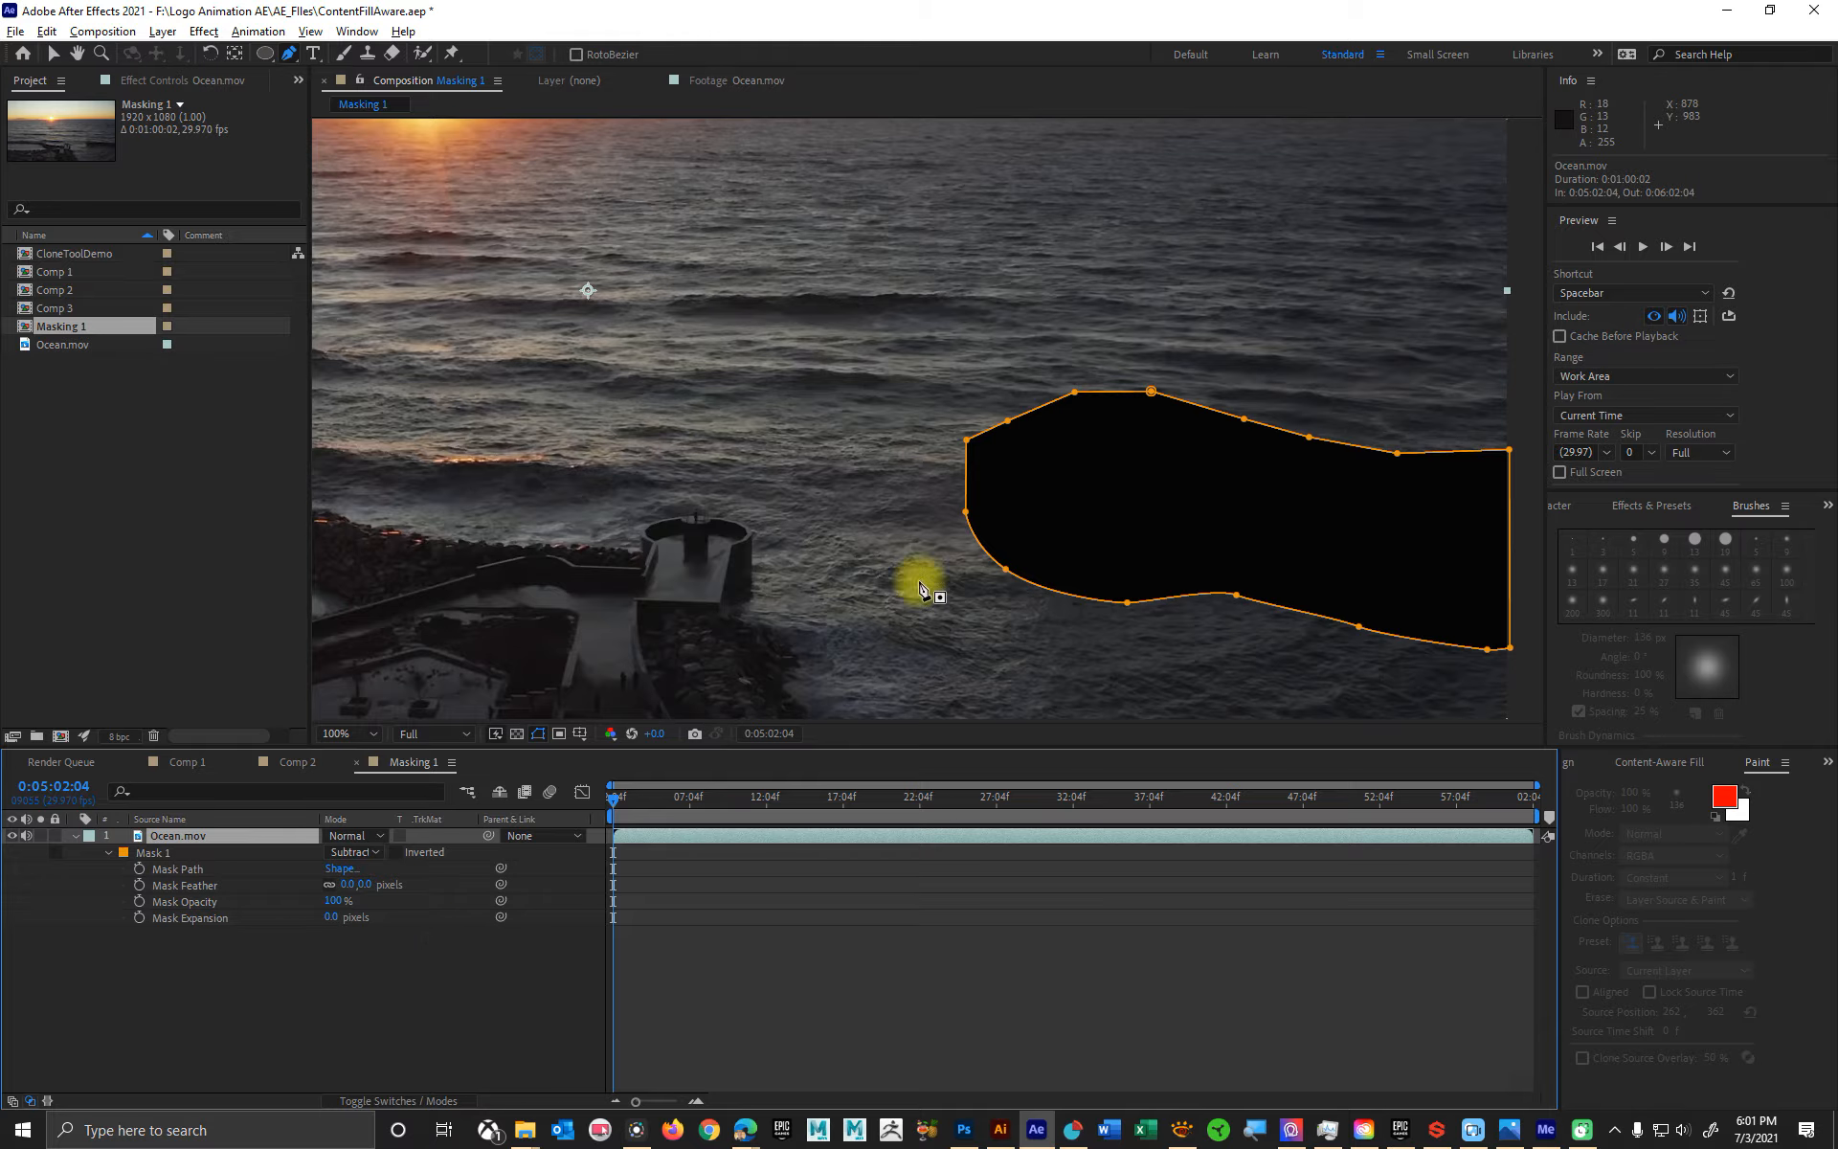
- Add the Ocean.mov footage again beneath the masked layer and toggle the new layer's visibility to compare the masked area
click(24, 348)
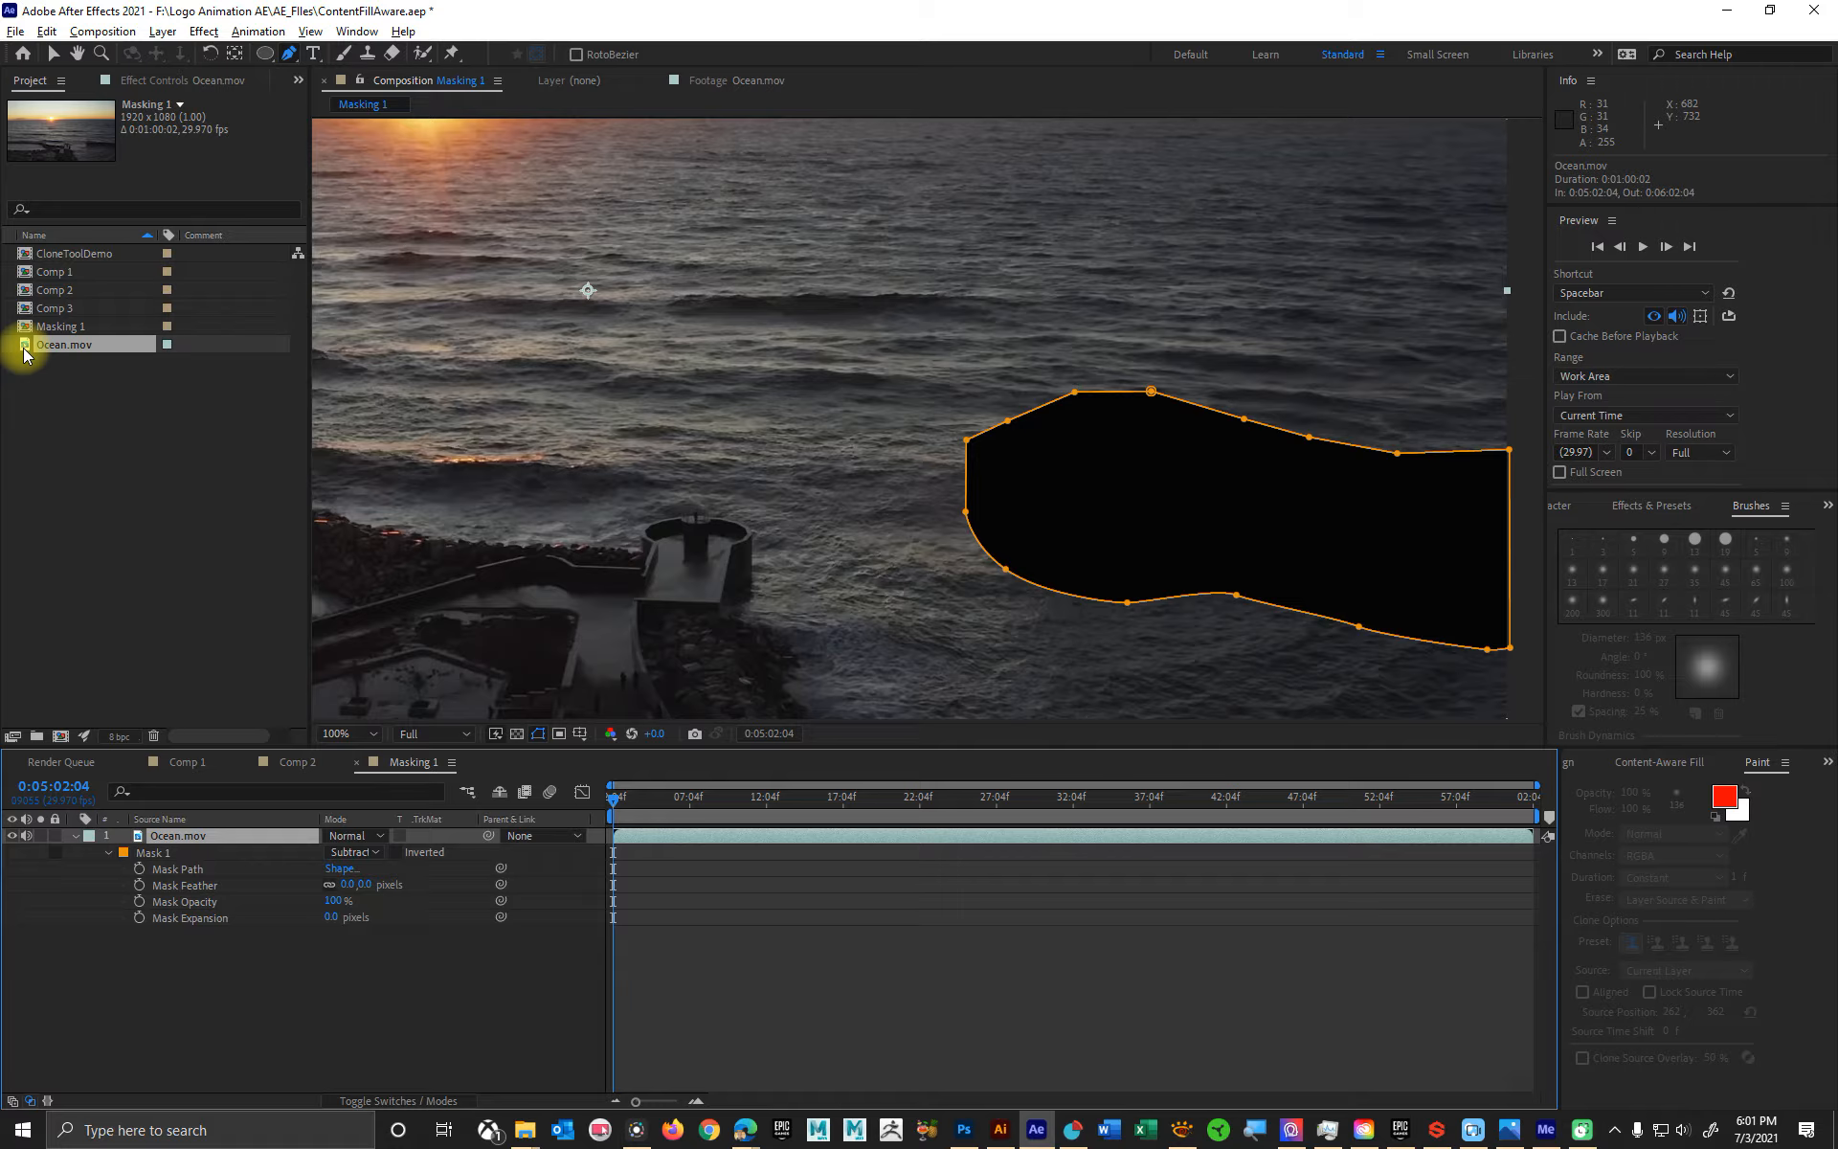
drag(23, 353, 38, 1010)
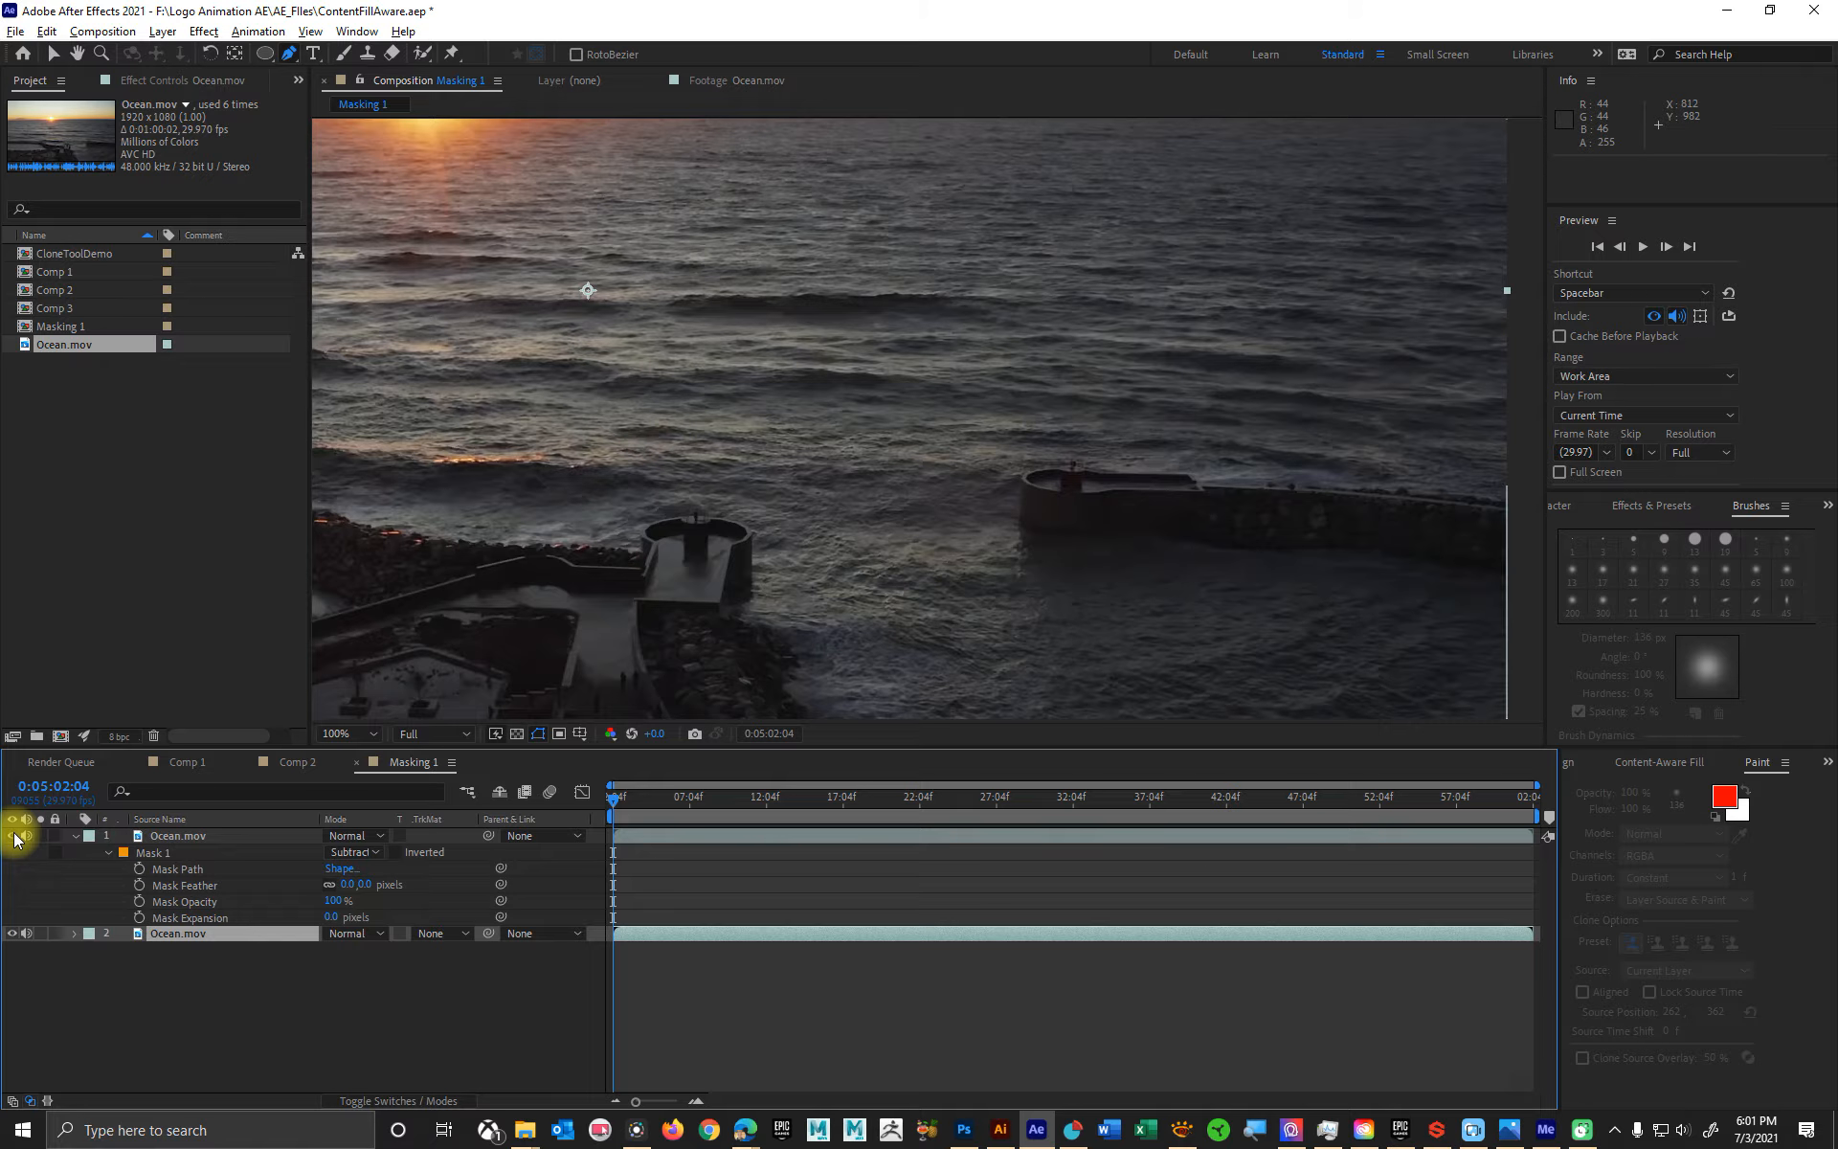
click(15, 936)
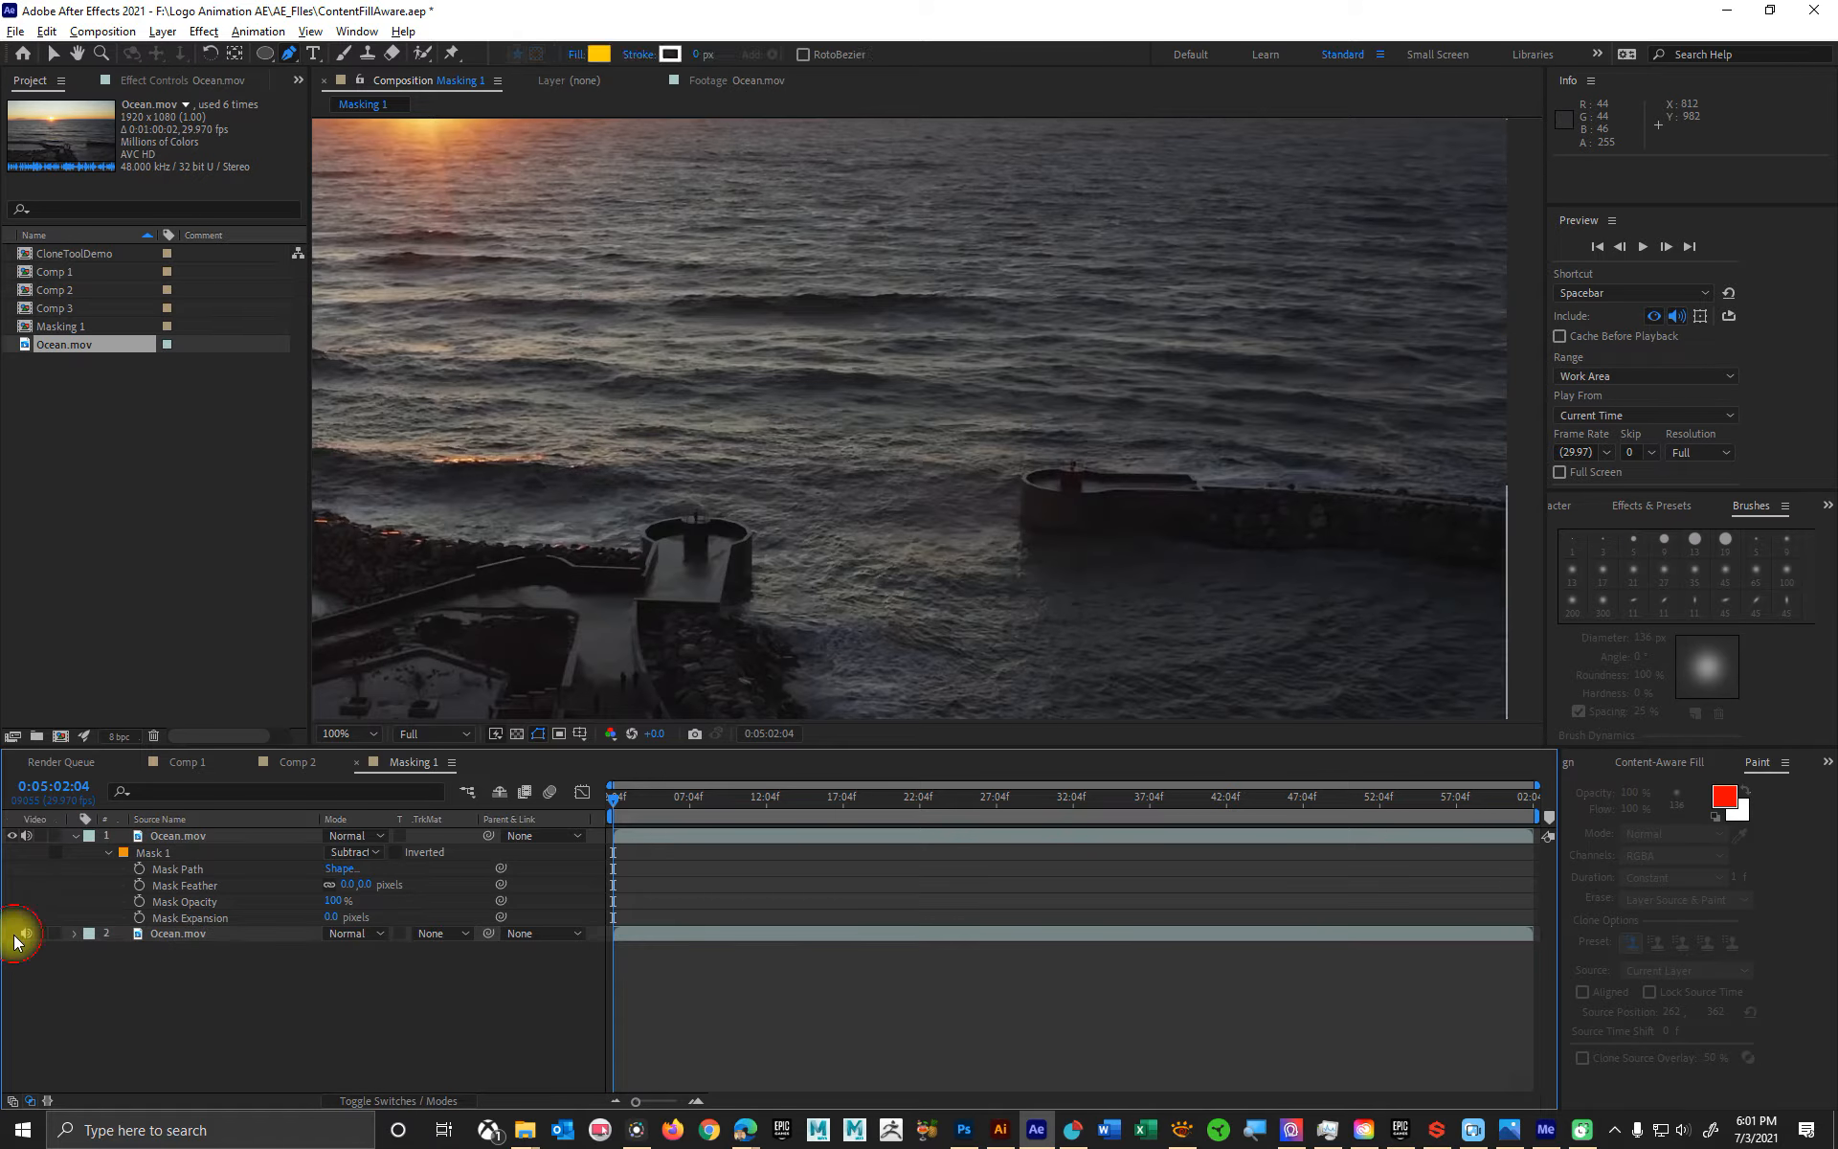
click(12, 934)
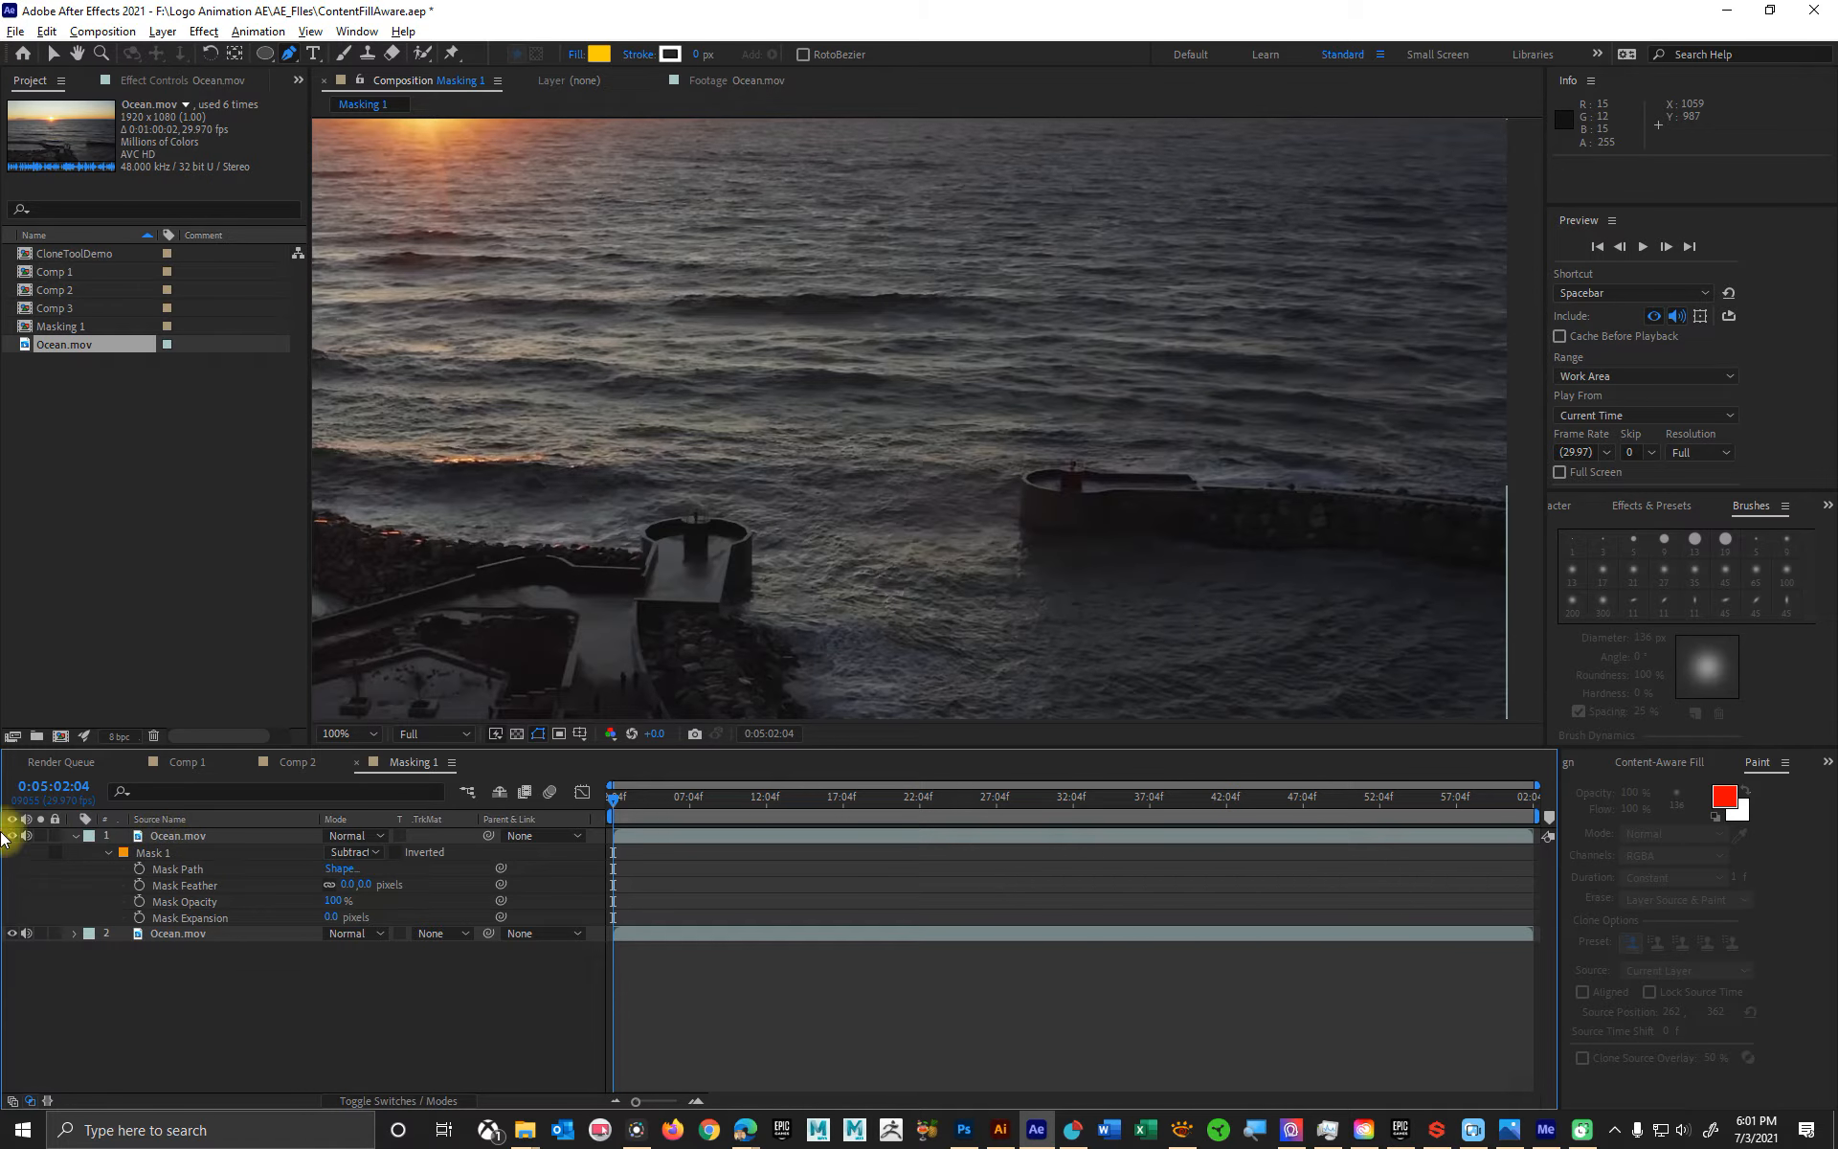
click(12, 933)
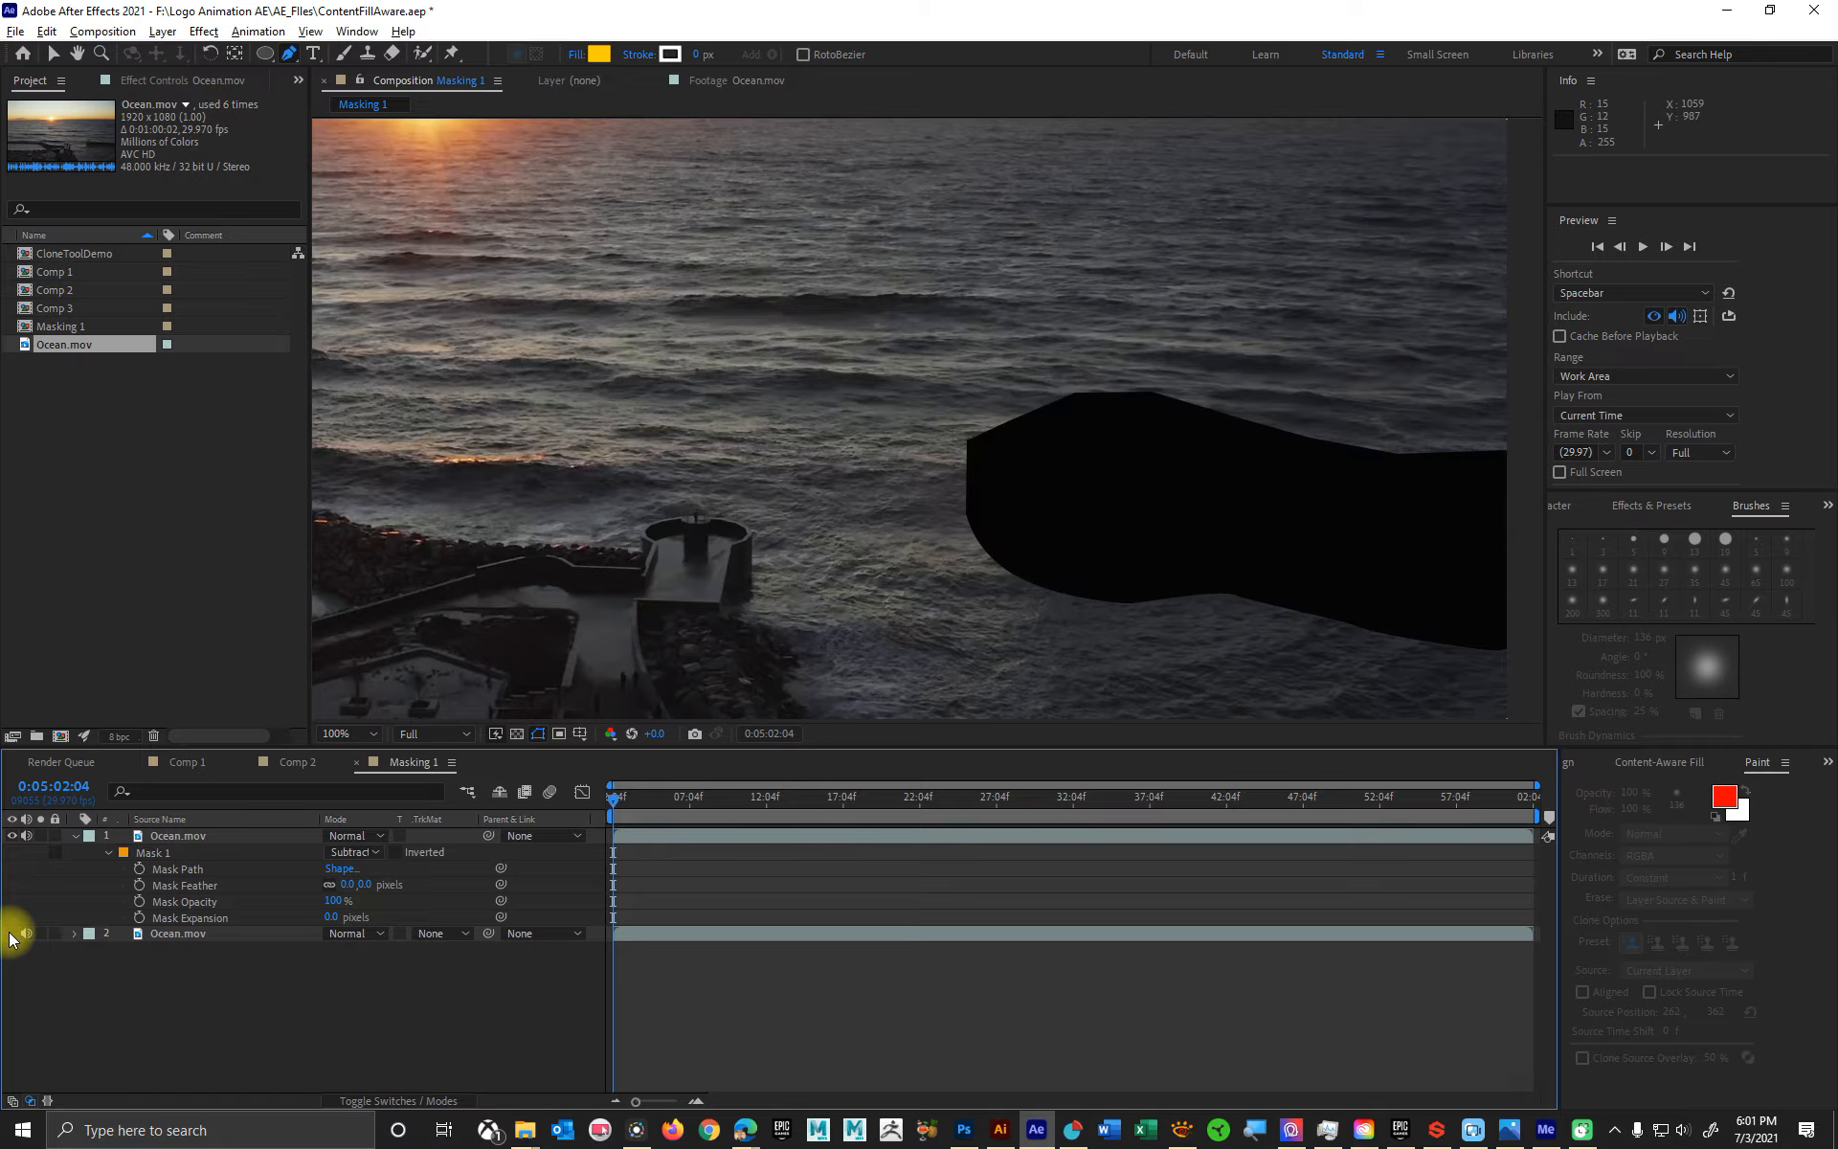
click(11, 933)
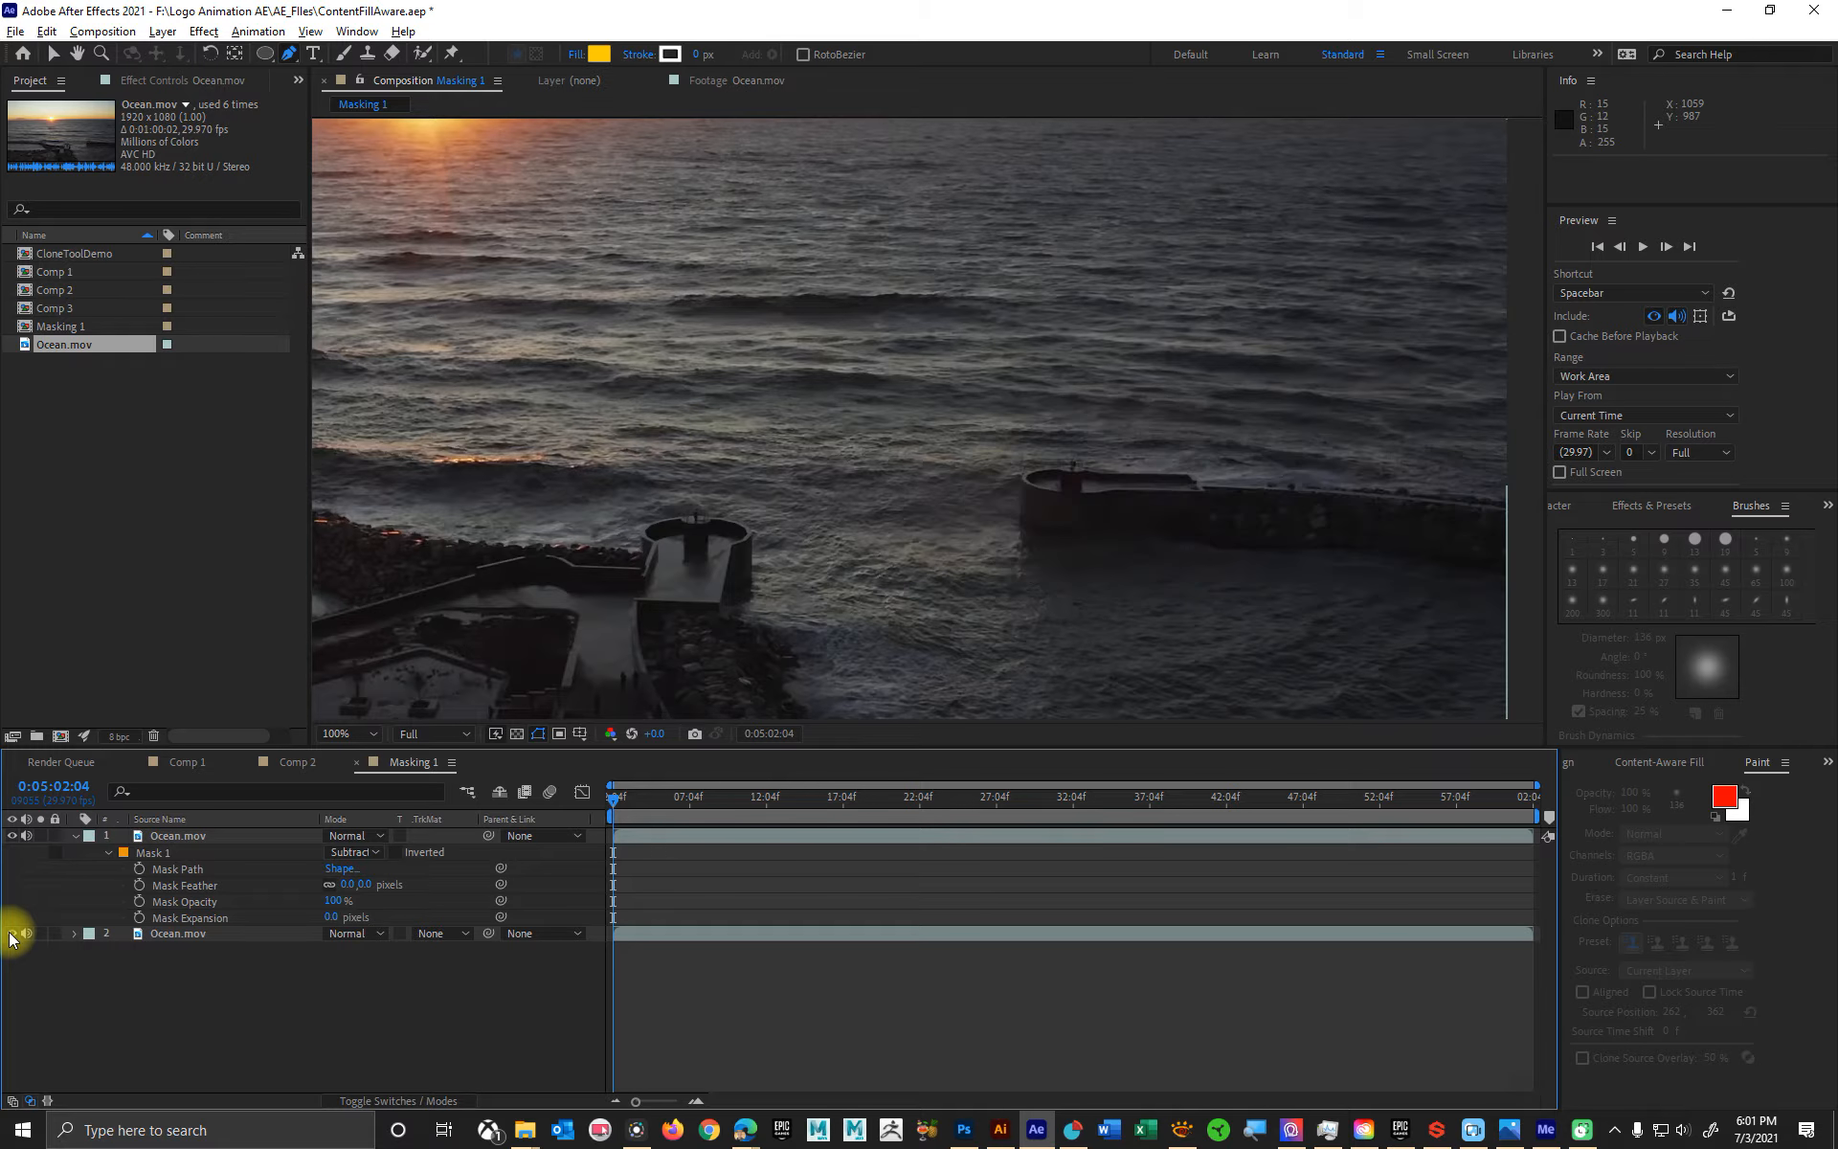
- Rename the lower Ocean.mov layer as Background
click(175, 934)
right_click(174, 934)
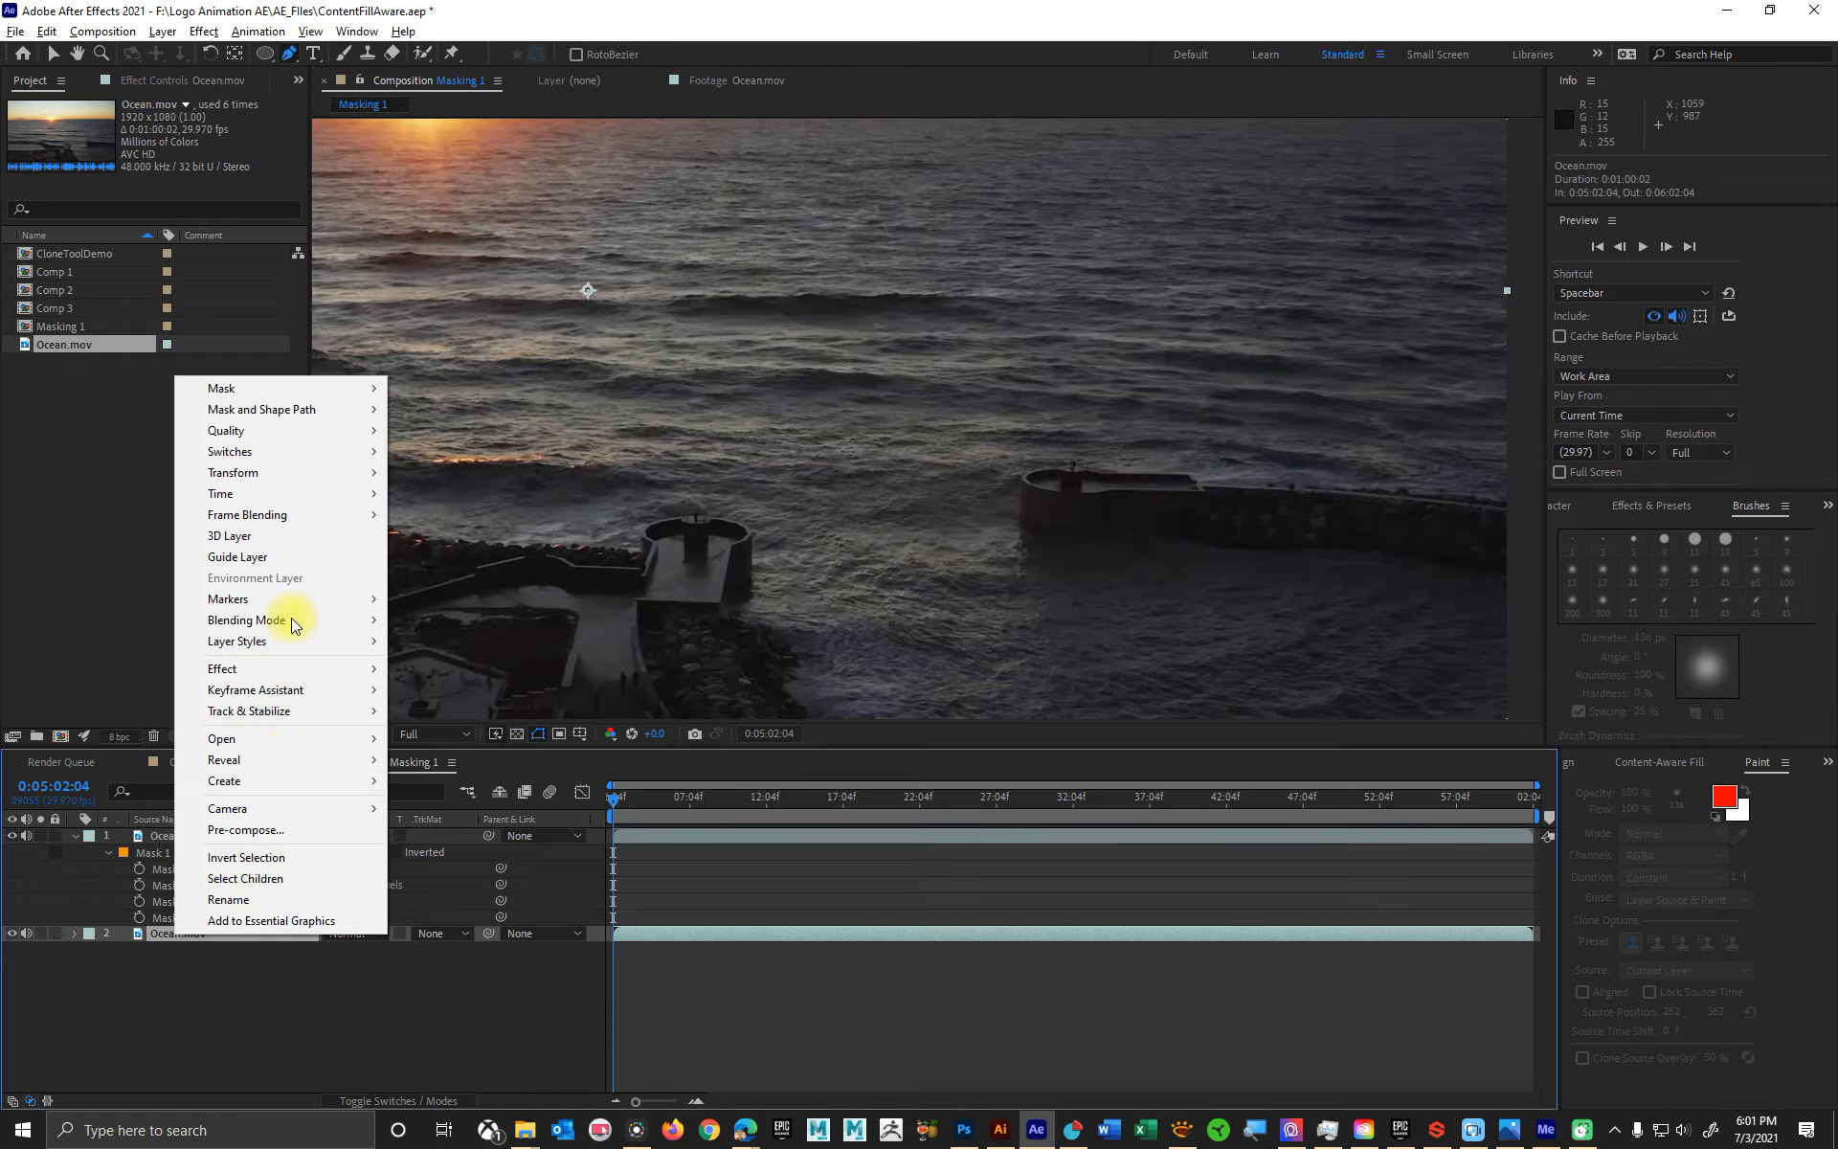
click(228, 898)
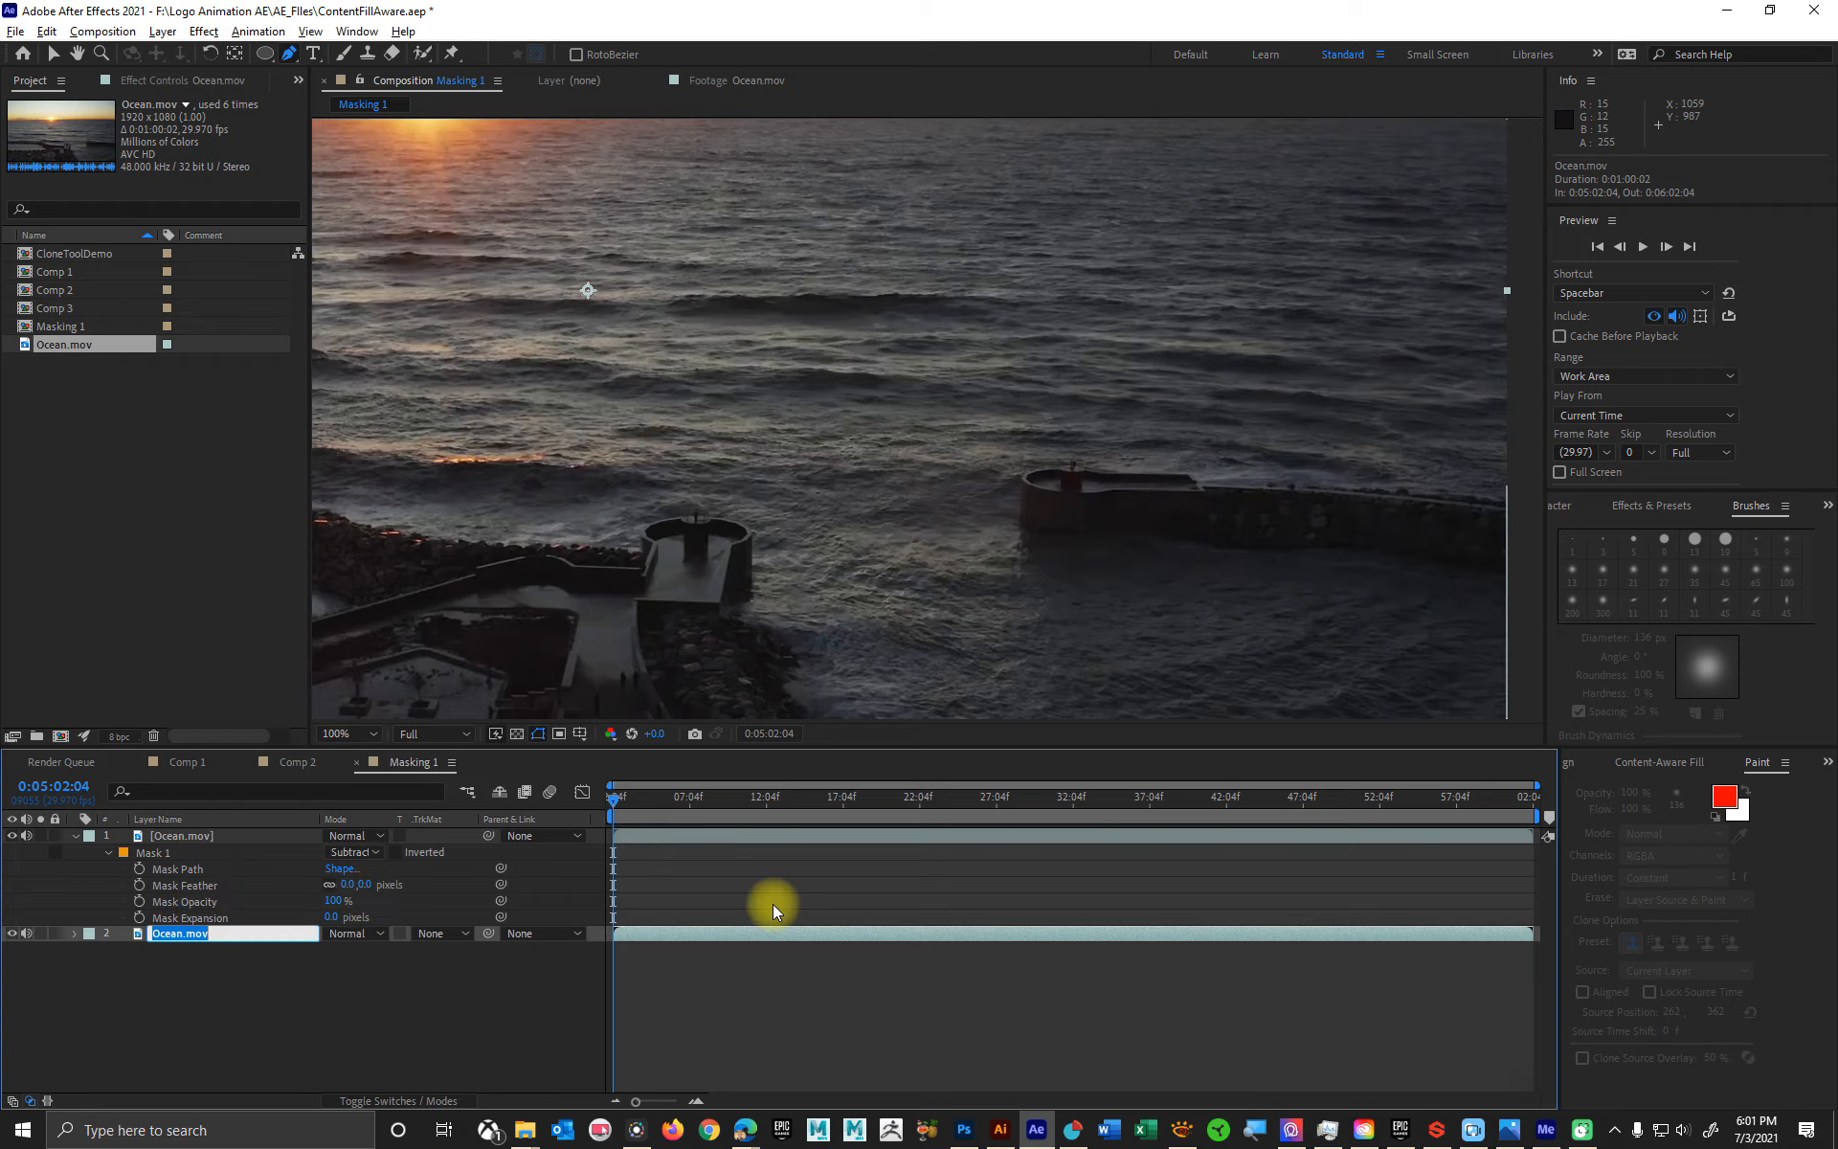
text(Background)
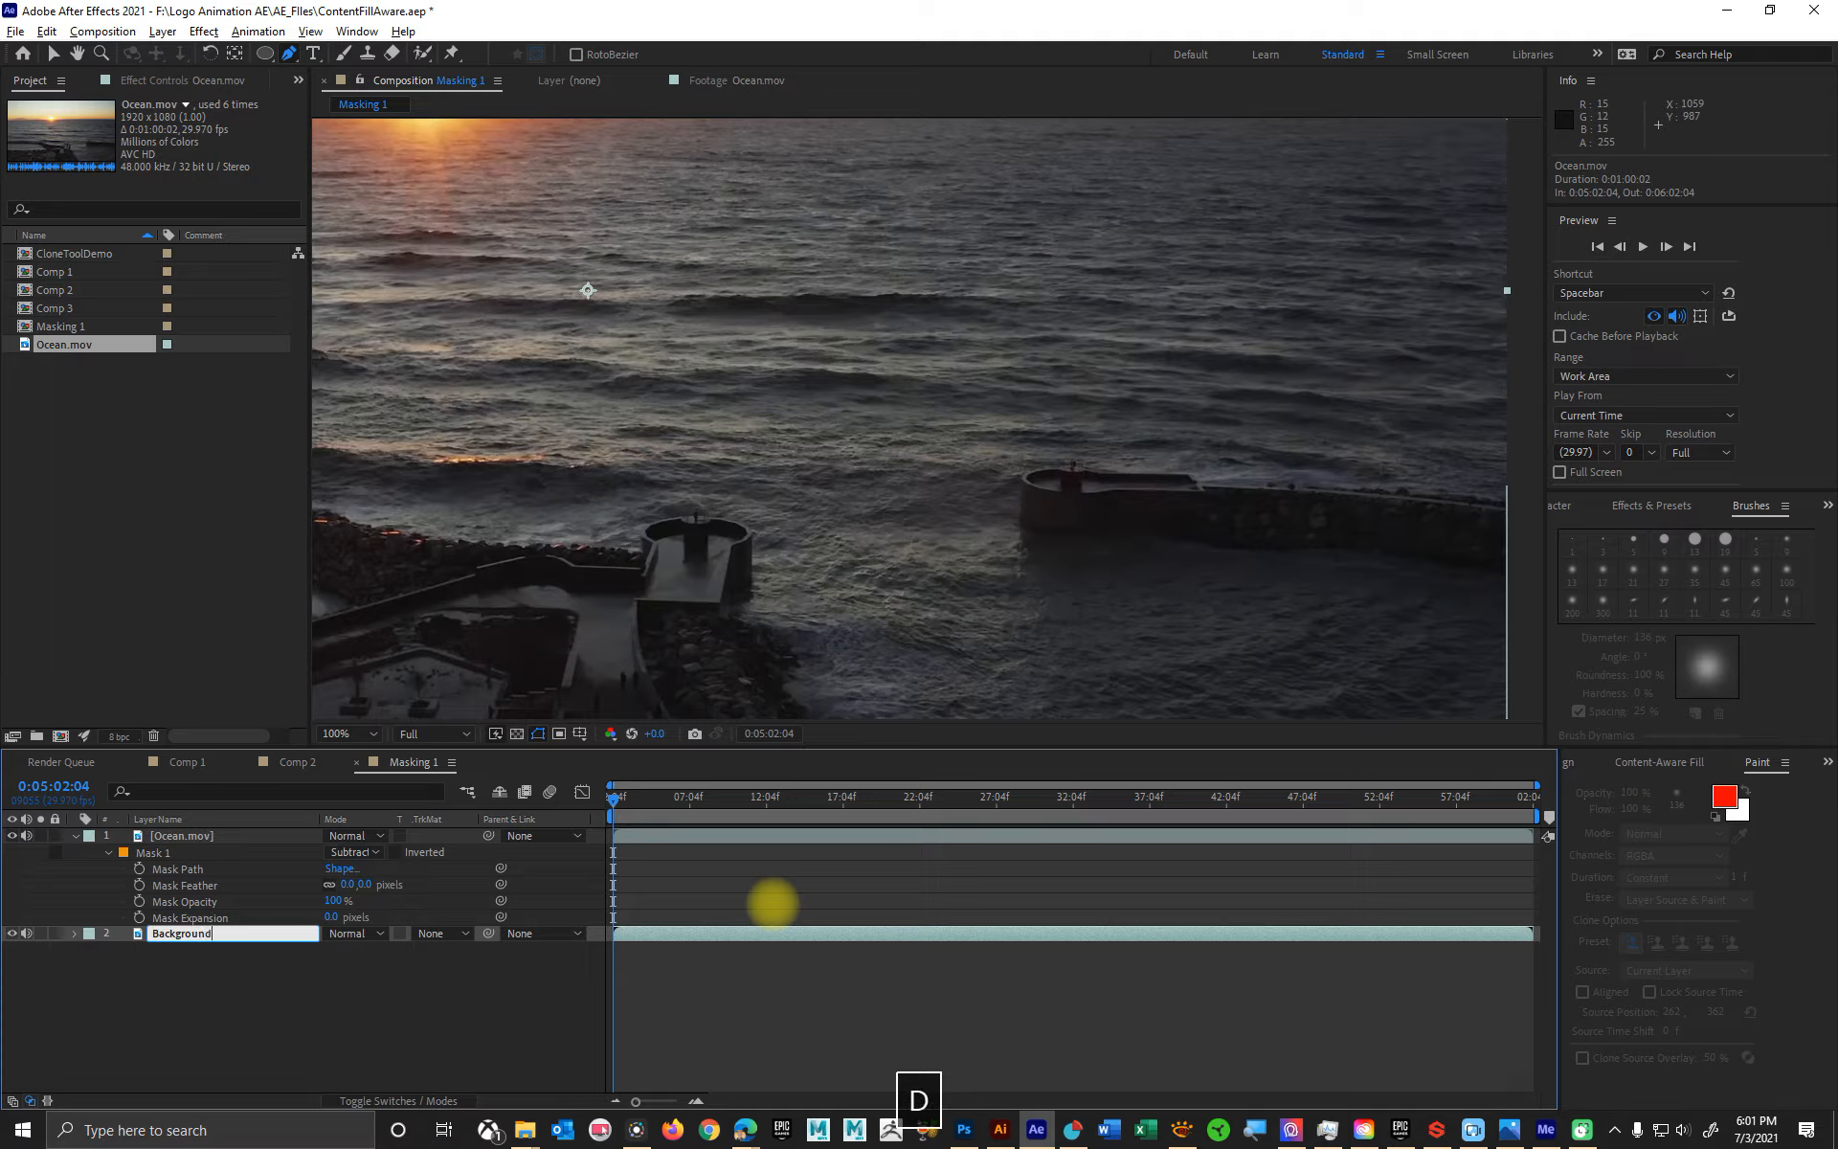
key(Return)
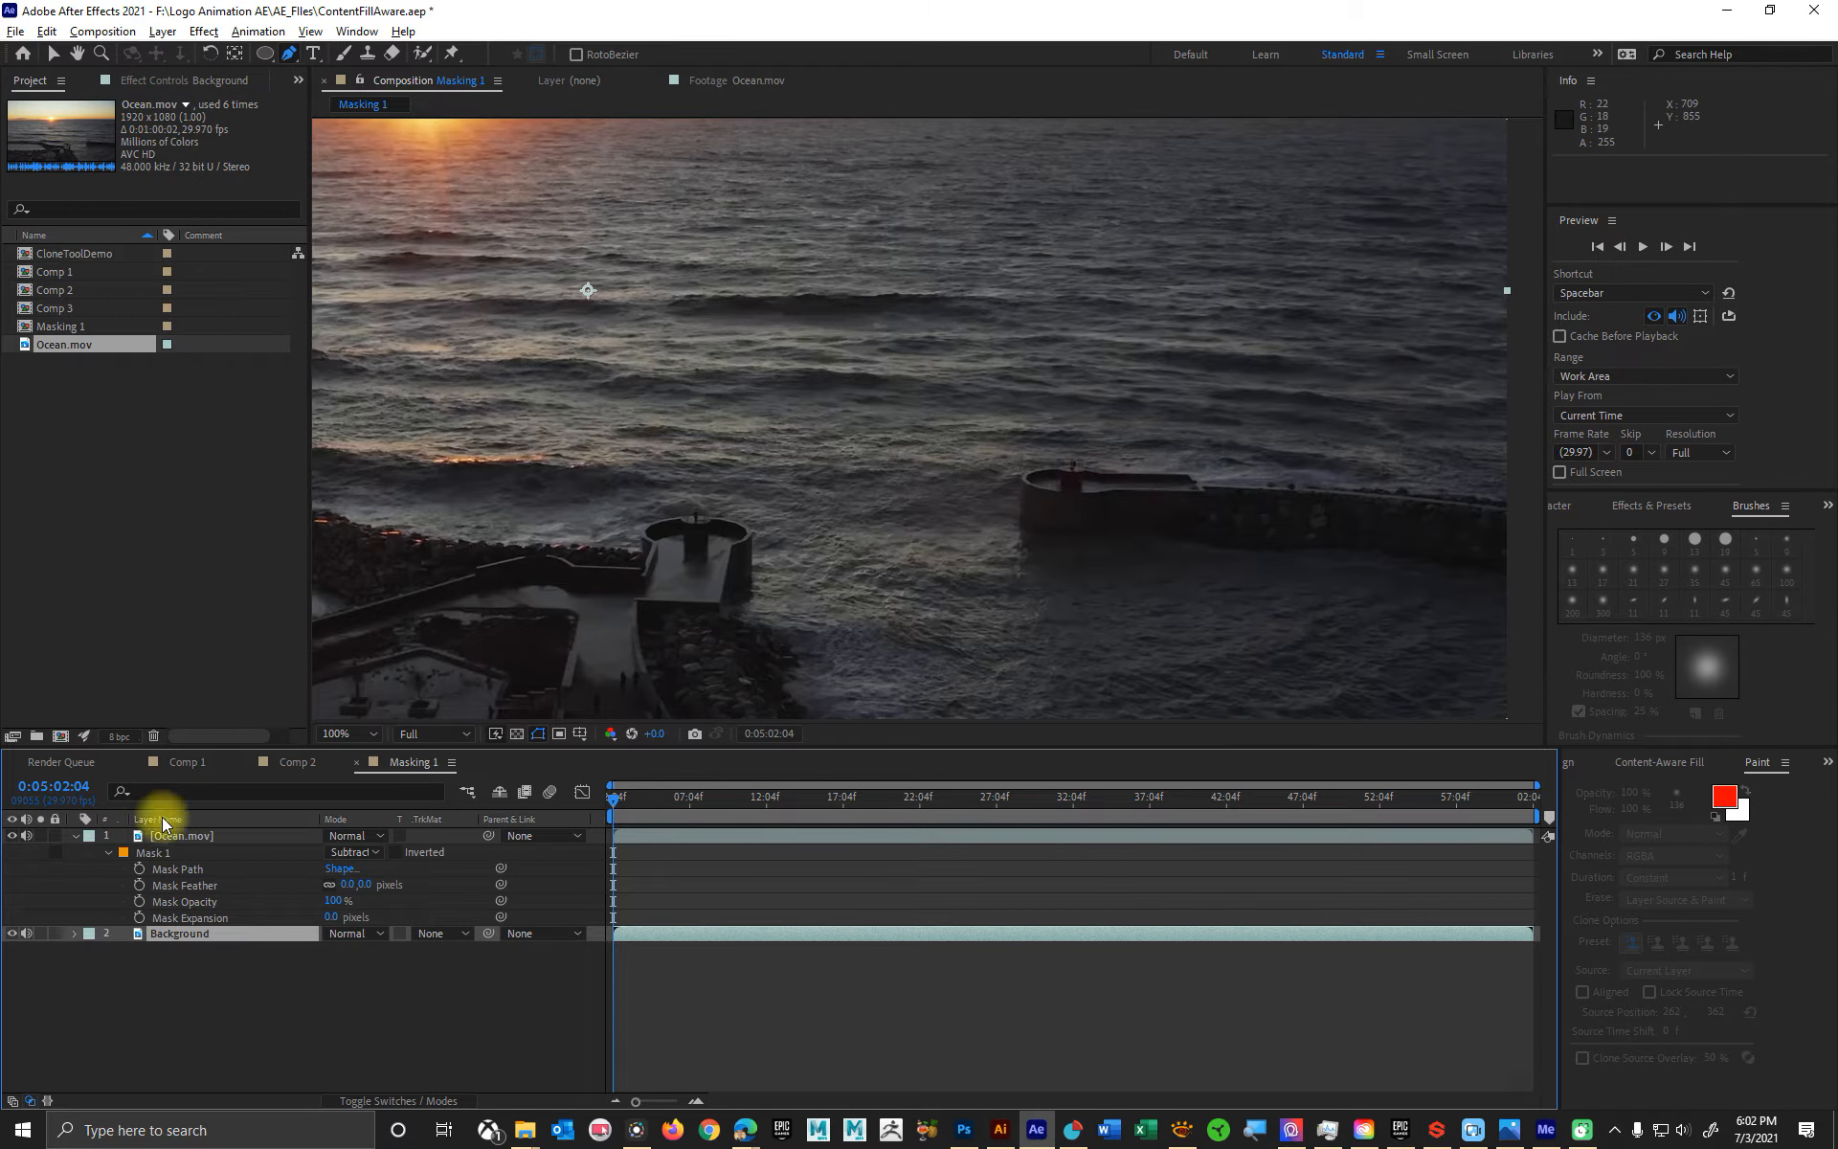
- Move the Background layer down about 254 px and right about 18 px so open water fills the masked hole
click(213, 938)
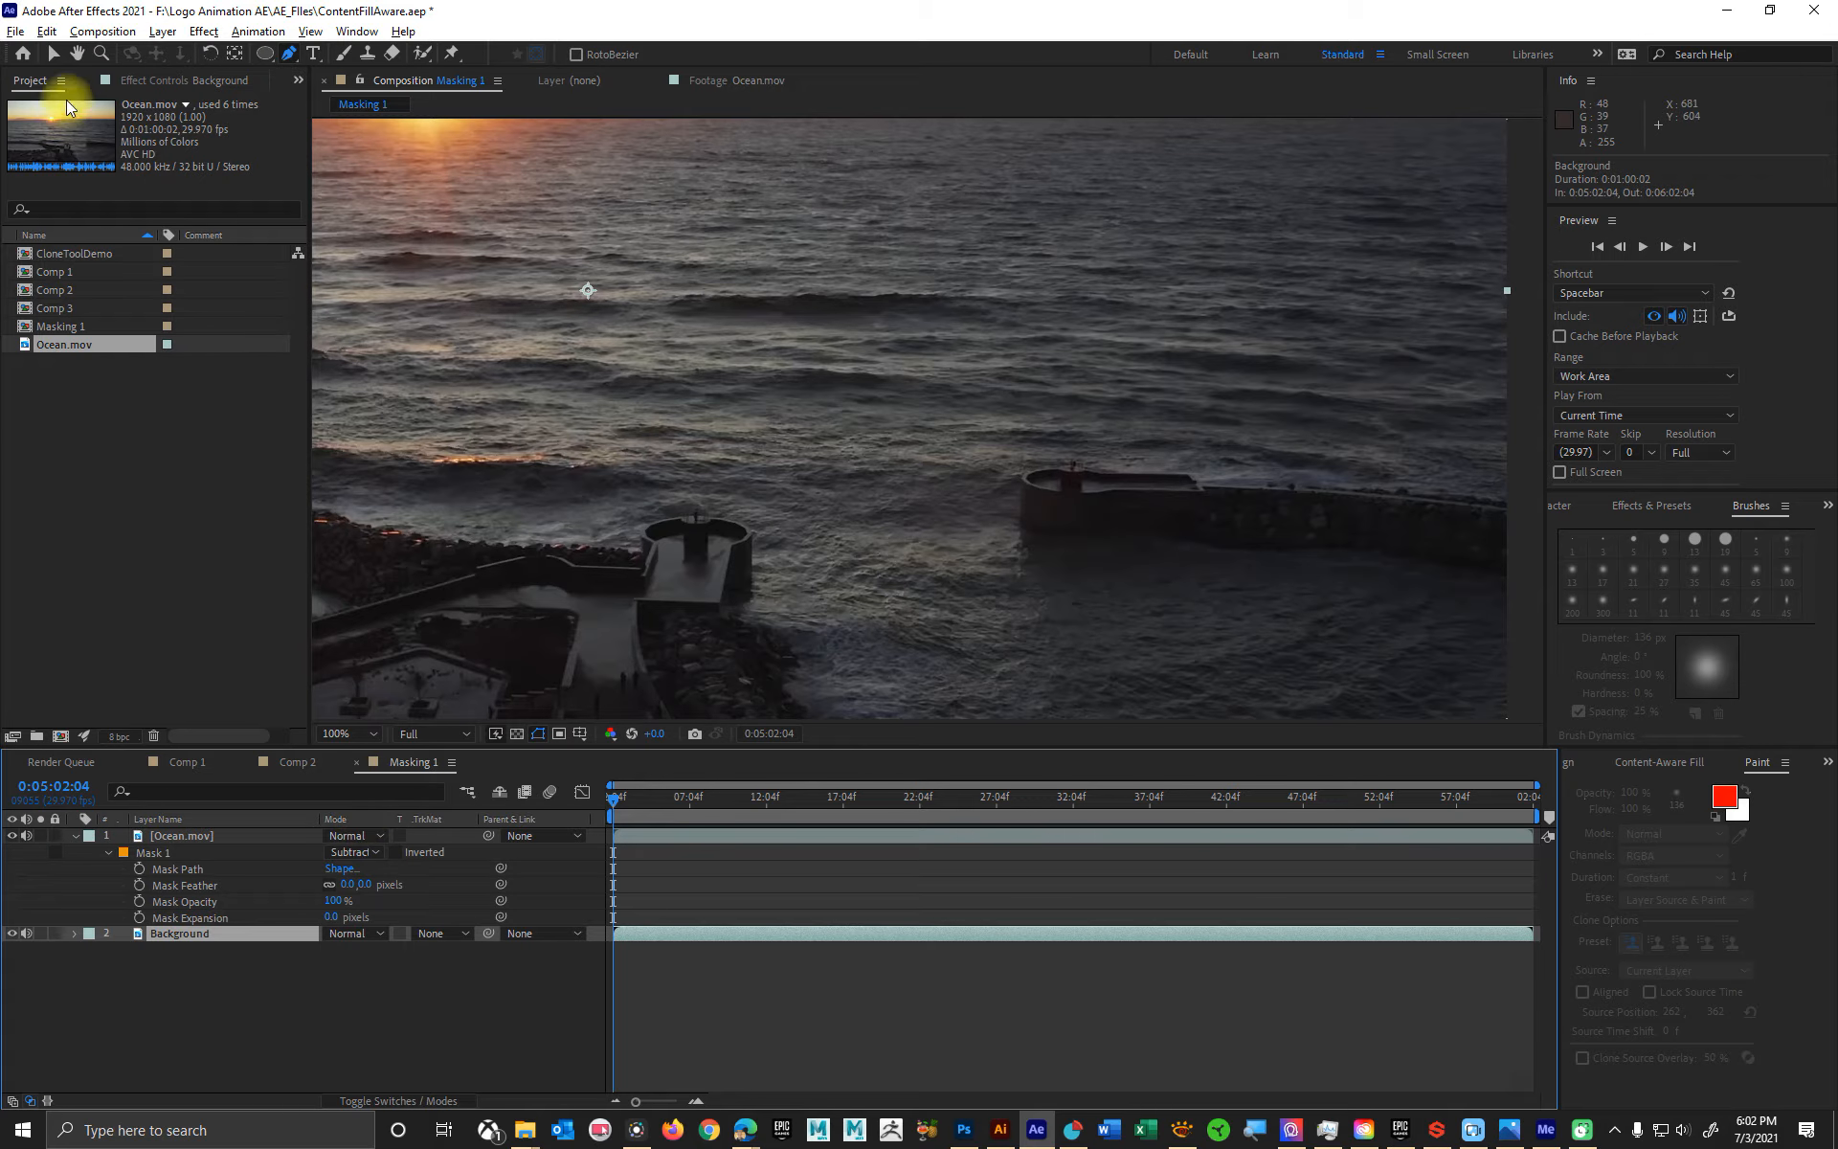
click(54, 53)
drag(790, 370, 803, 590)
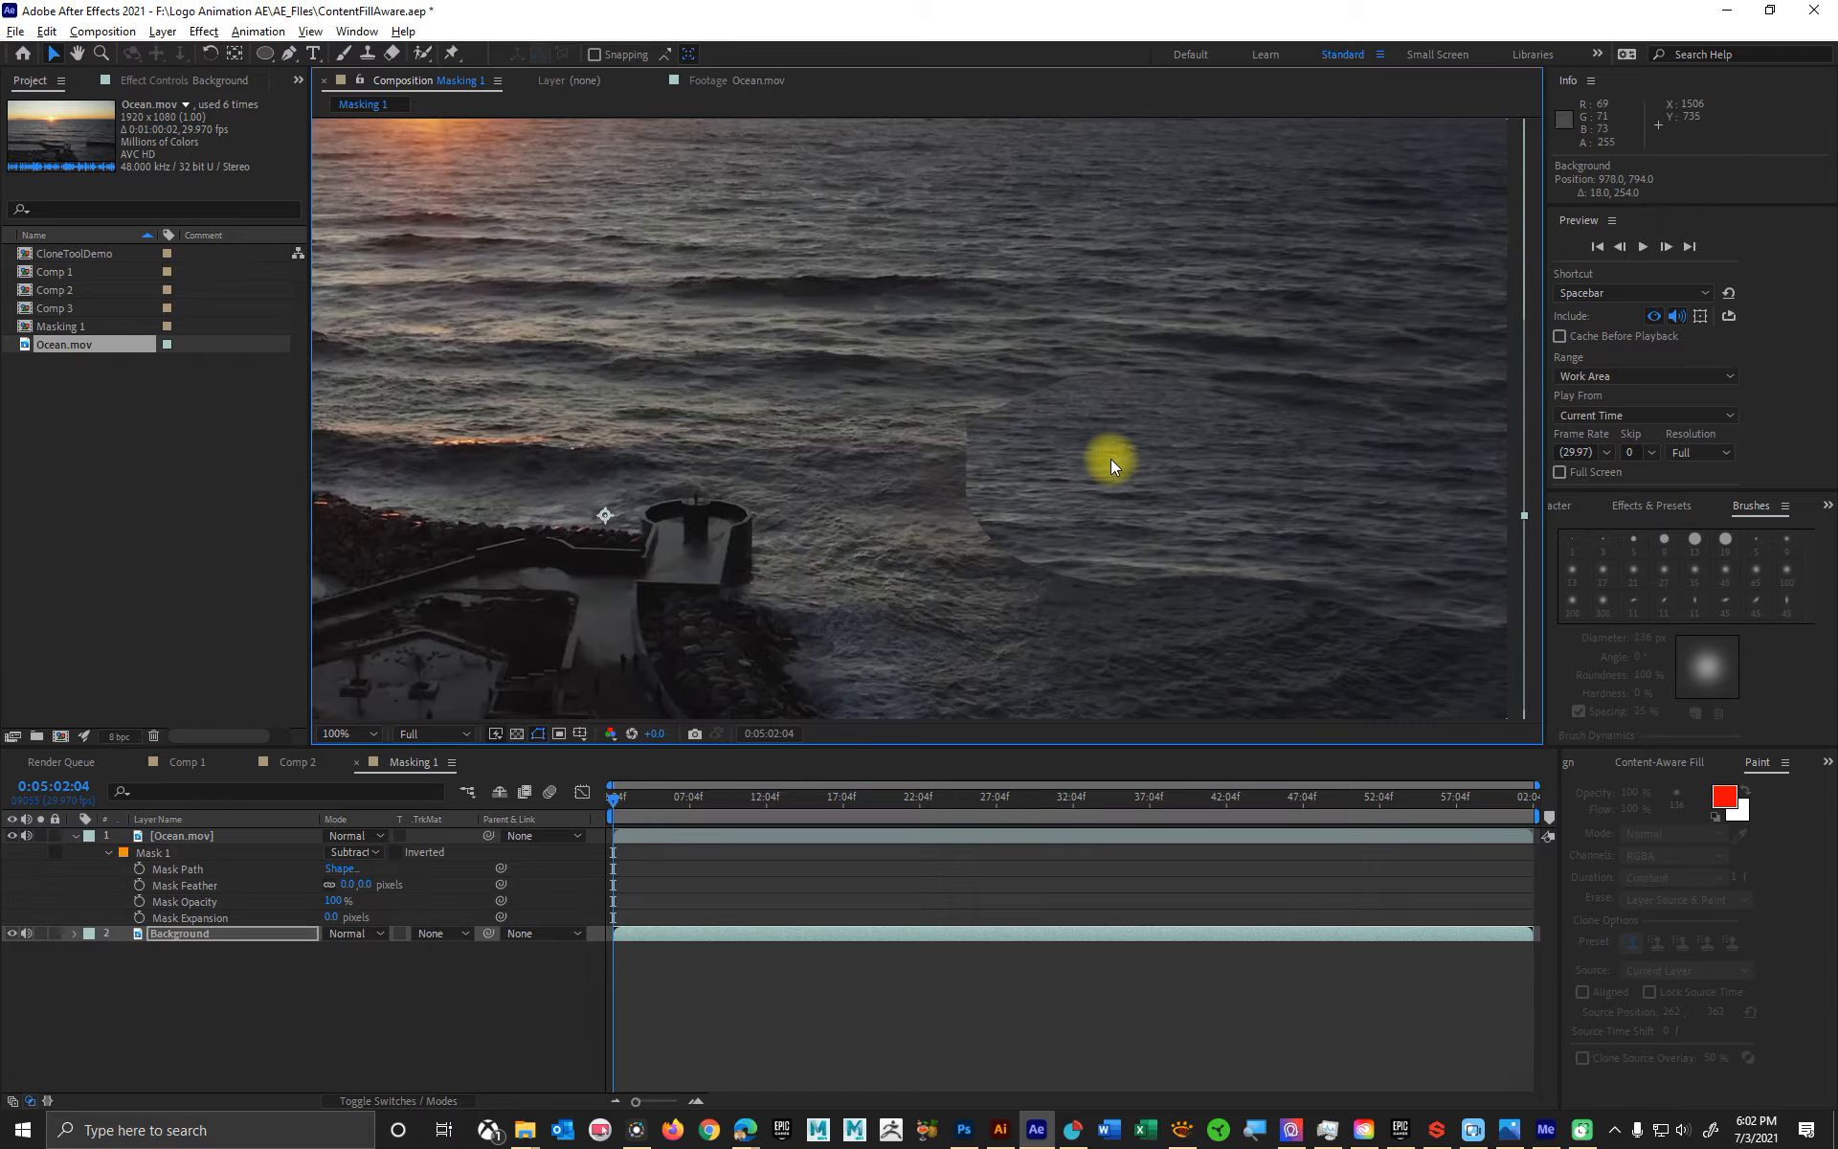
- Rotate the Background layer by about -3.2° to align its waves with the surrounding water
scroll(1114, 461, down, 2)
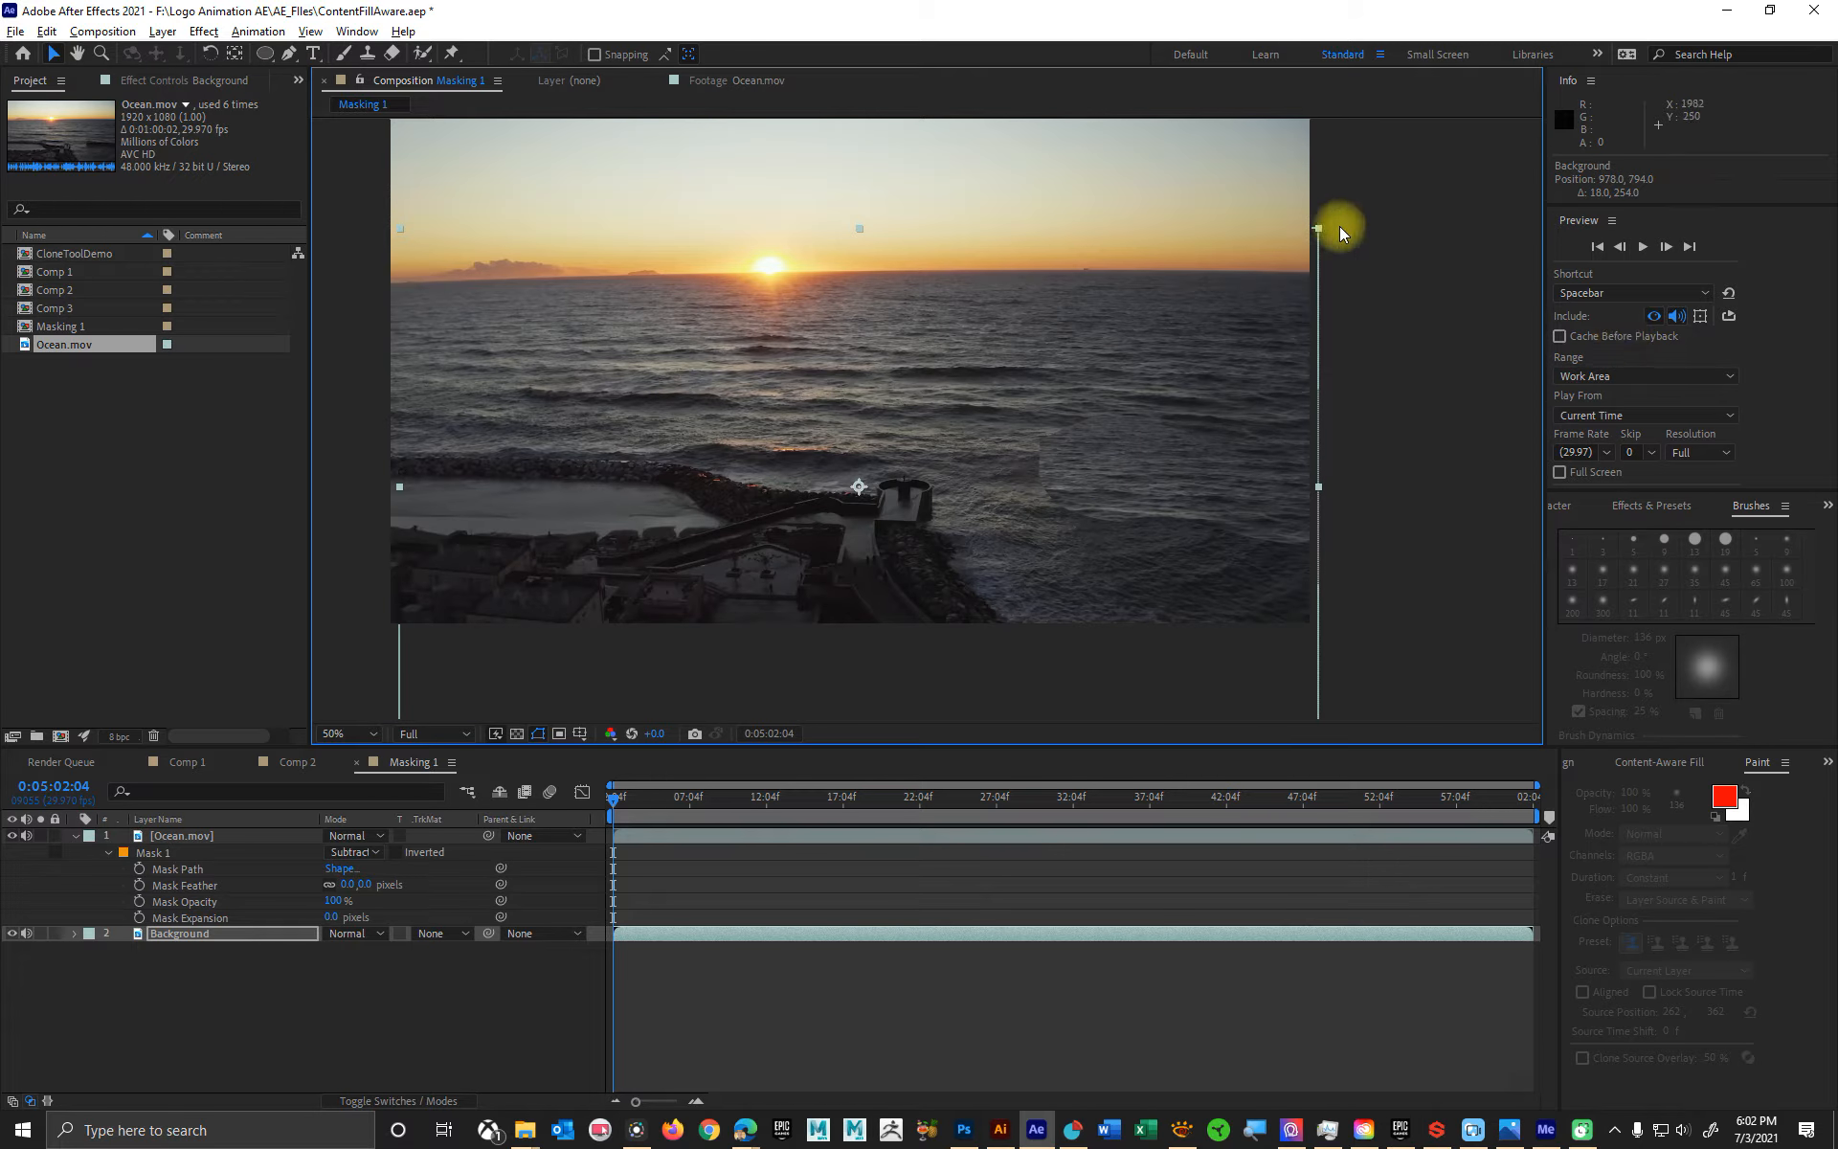
click(211, 55)
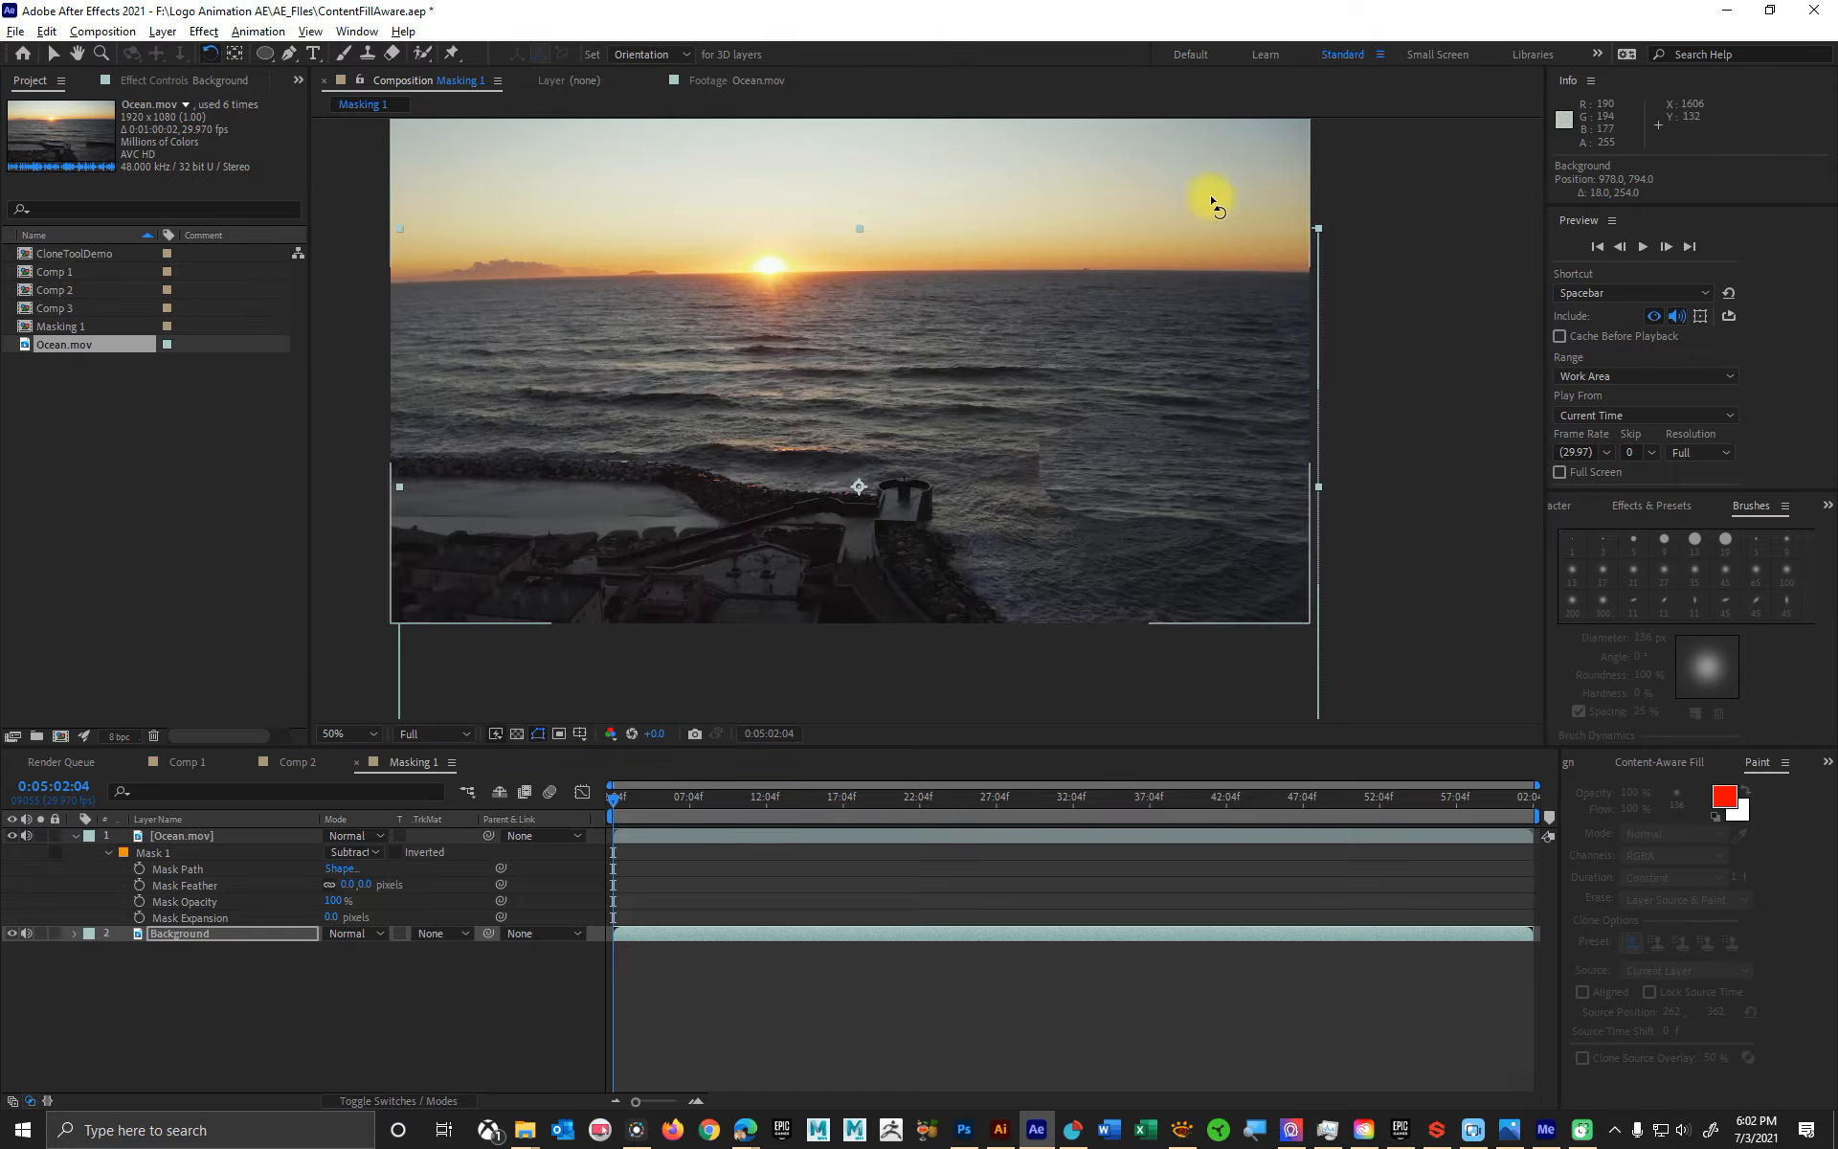
mouse_move(1304, 255)
mouse_down()
mouse_move(1282, 240)
mouse_move(1284, 254)
mouse_up()
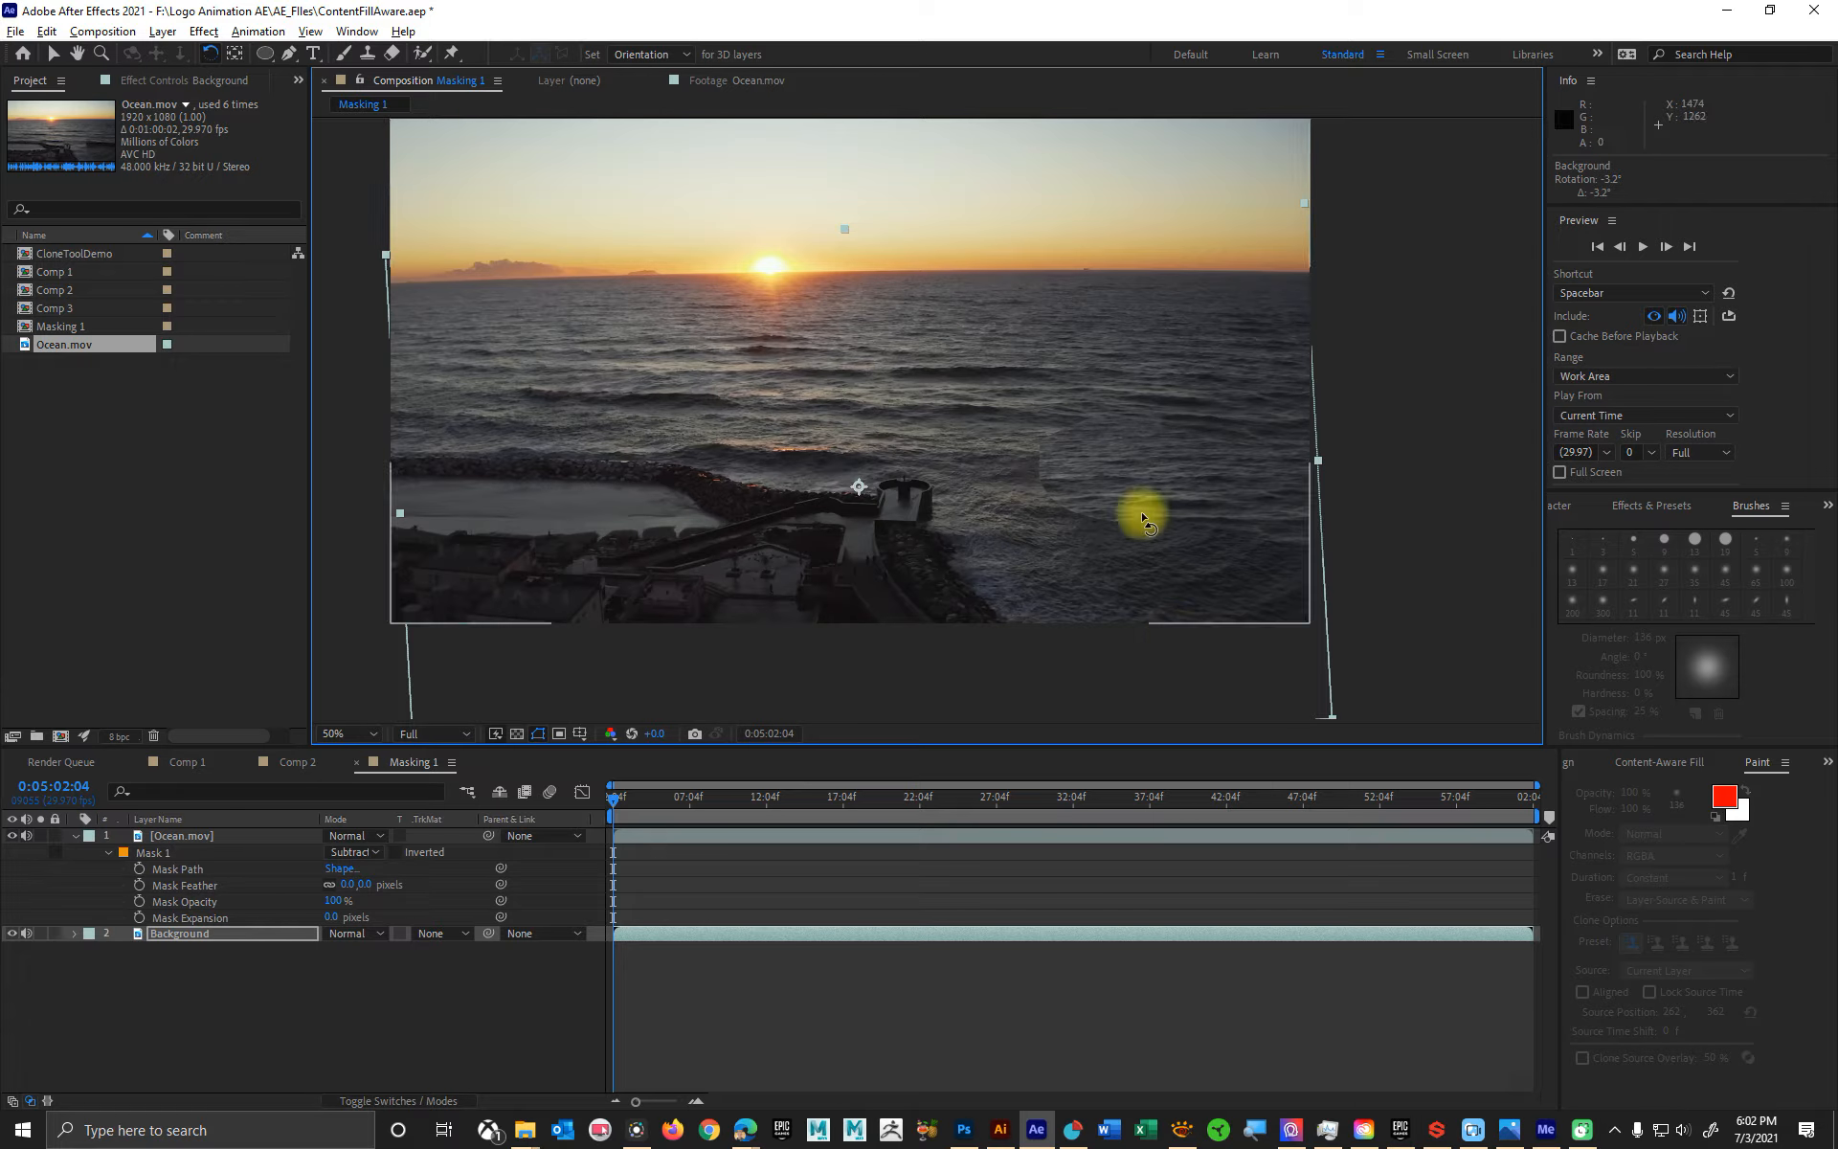
- Hide the mask outline in the composition view and feather Mask 1 on the Ocean.mov layer to 39 pixels
drag(715, 801, 628, 798)
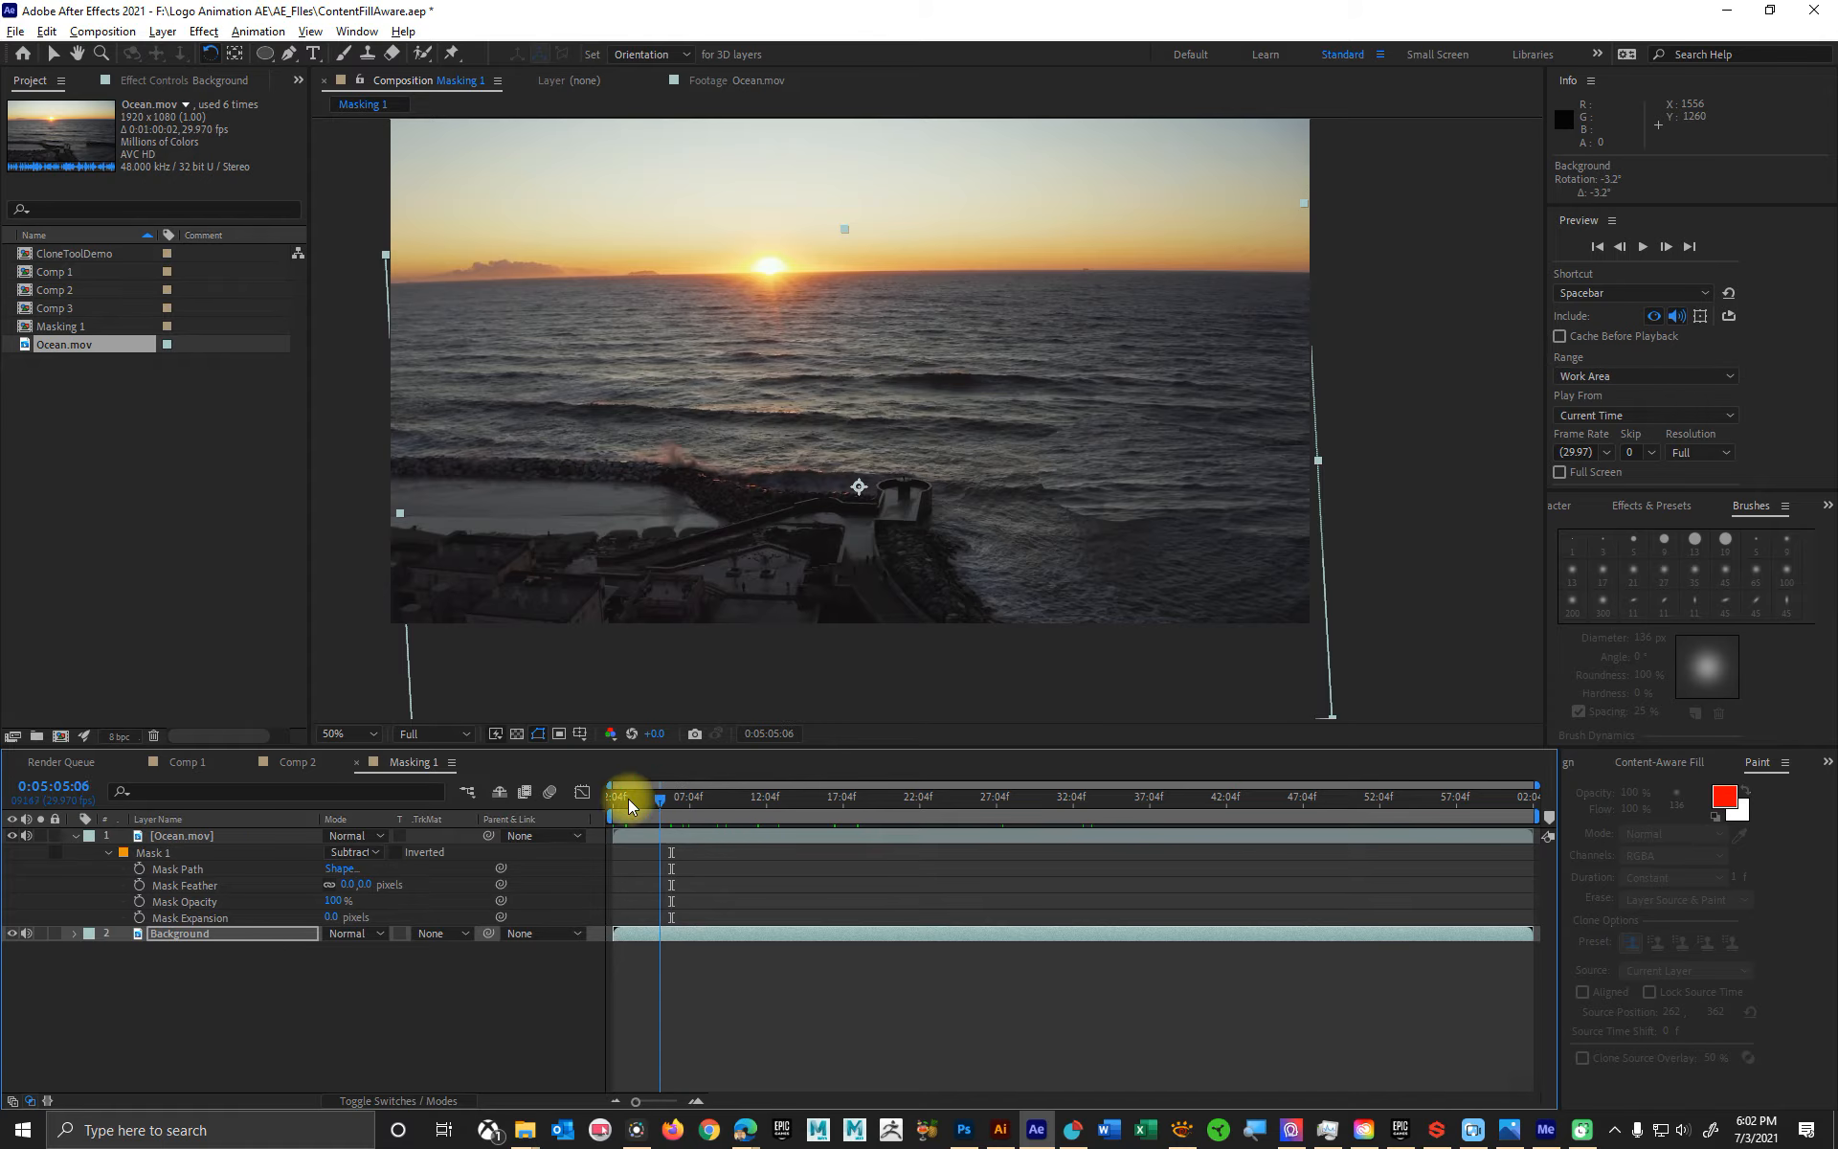
click(163, 852)
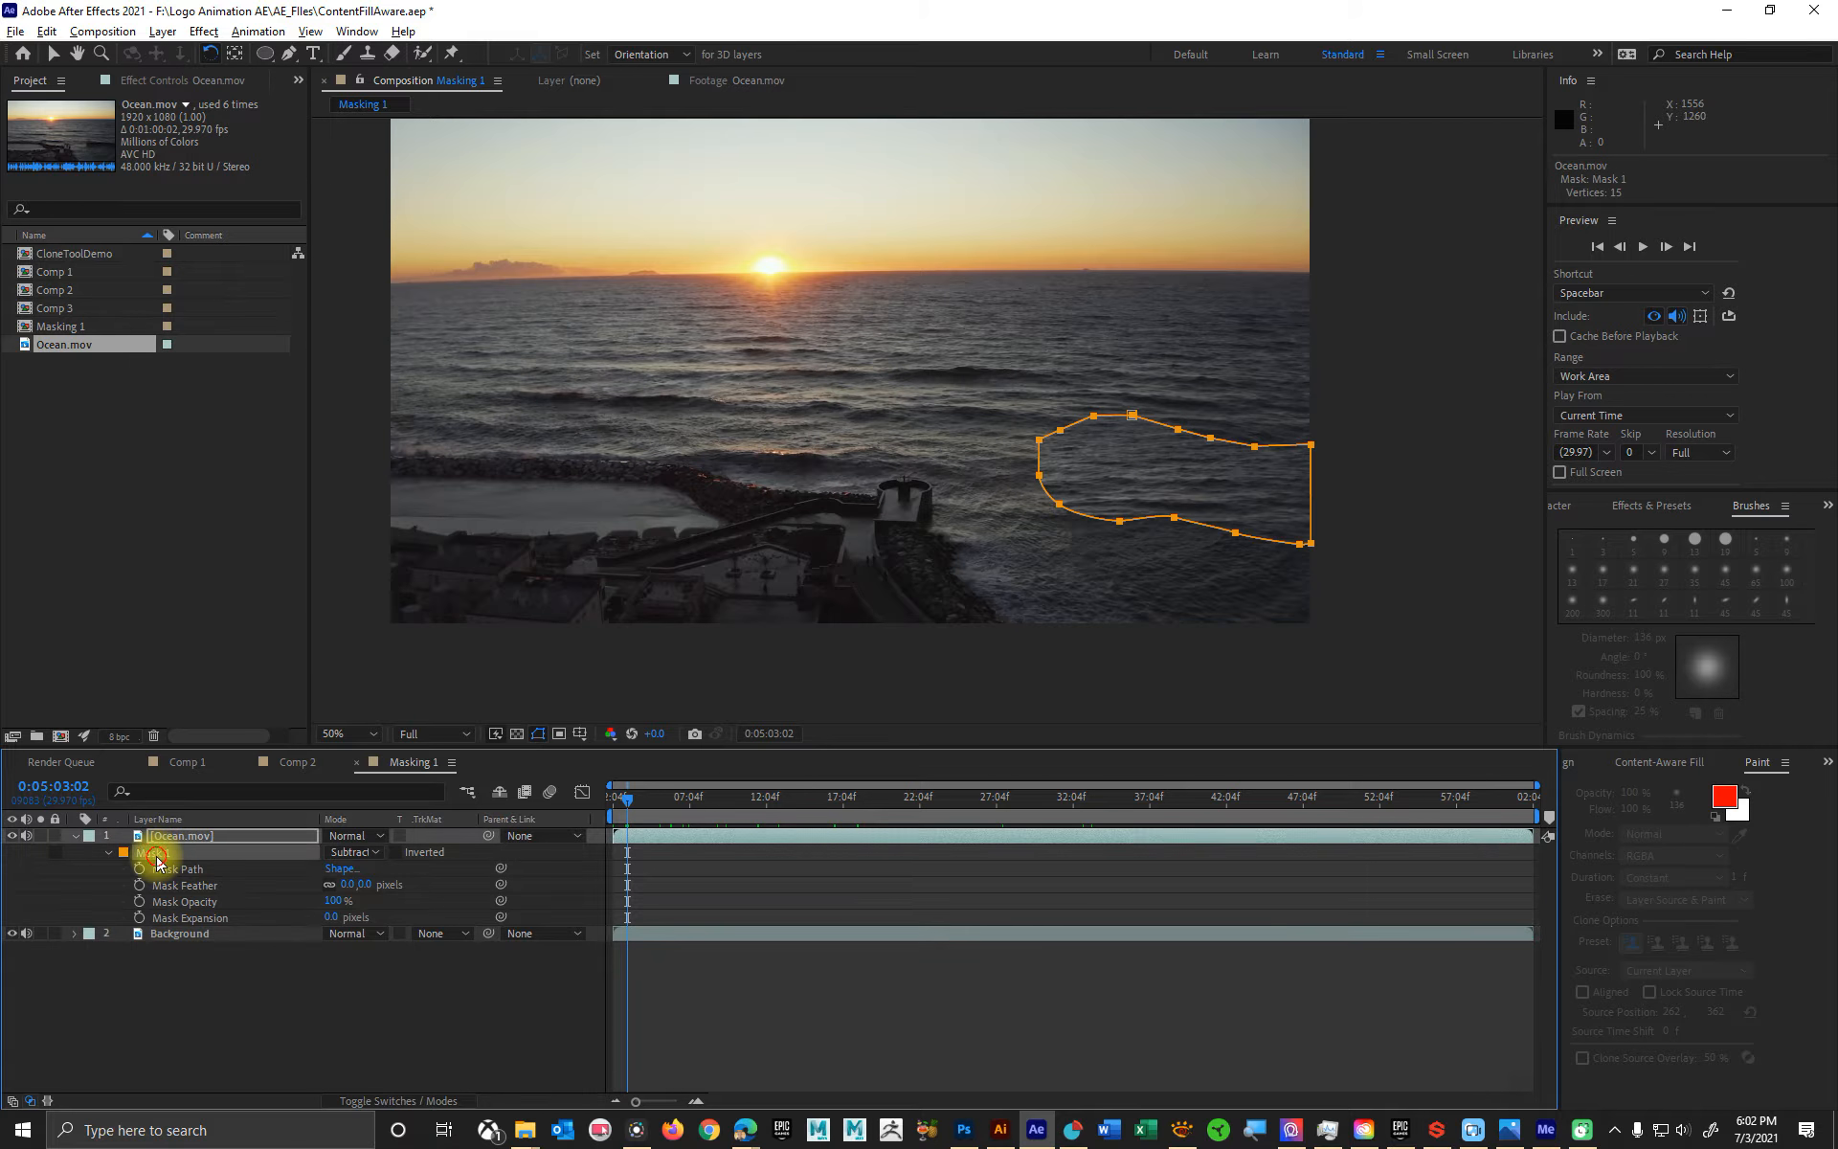
click(196, 891)
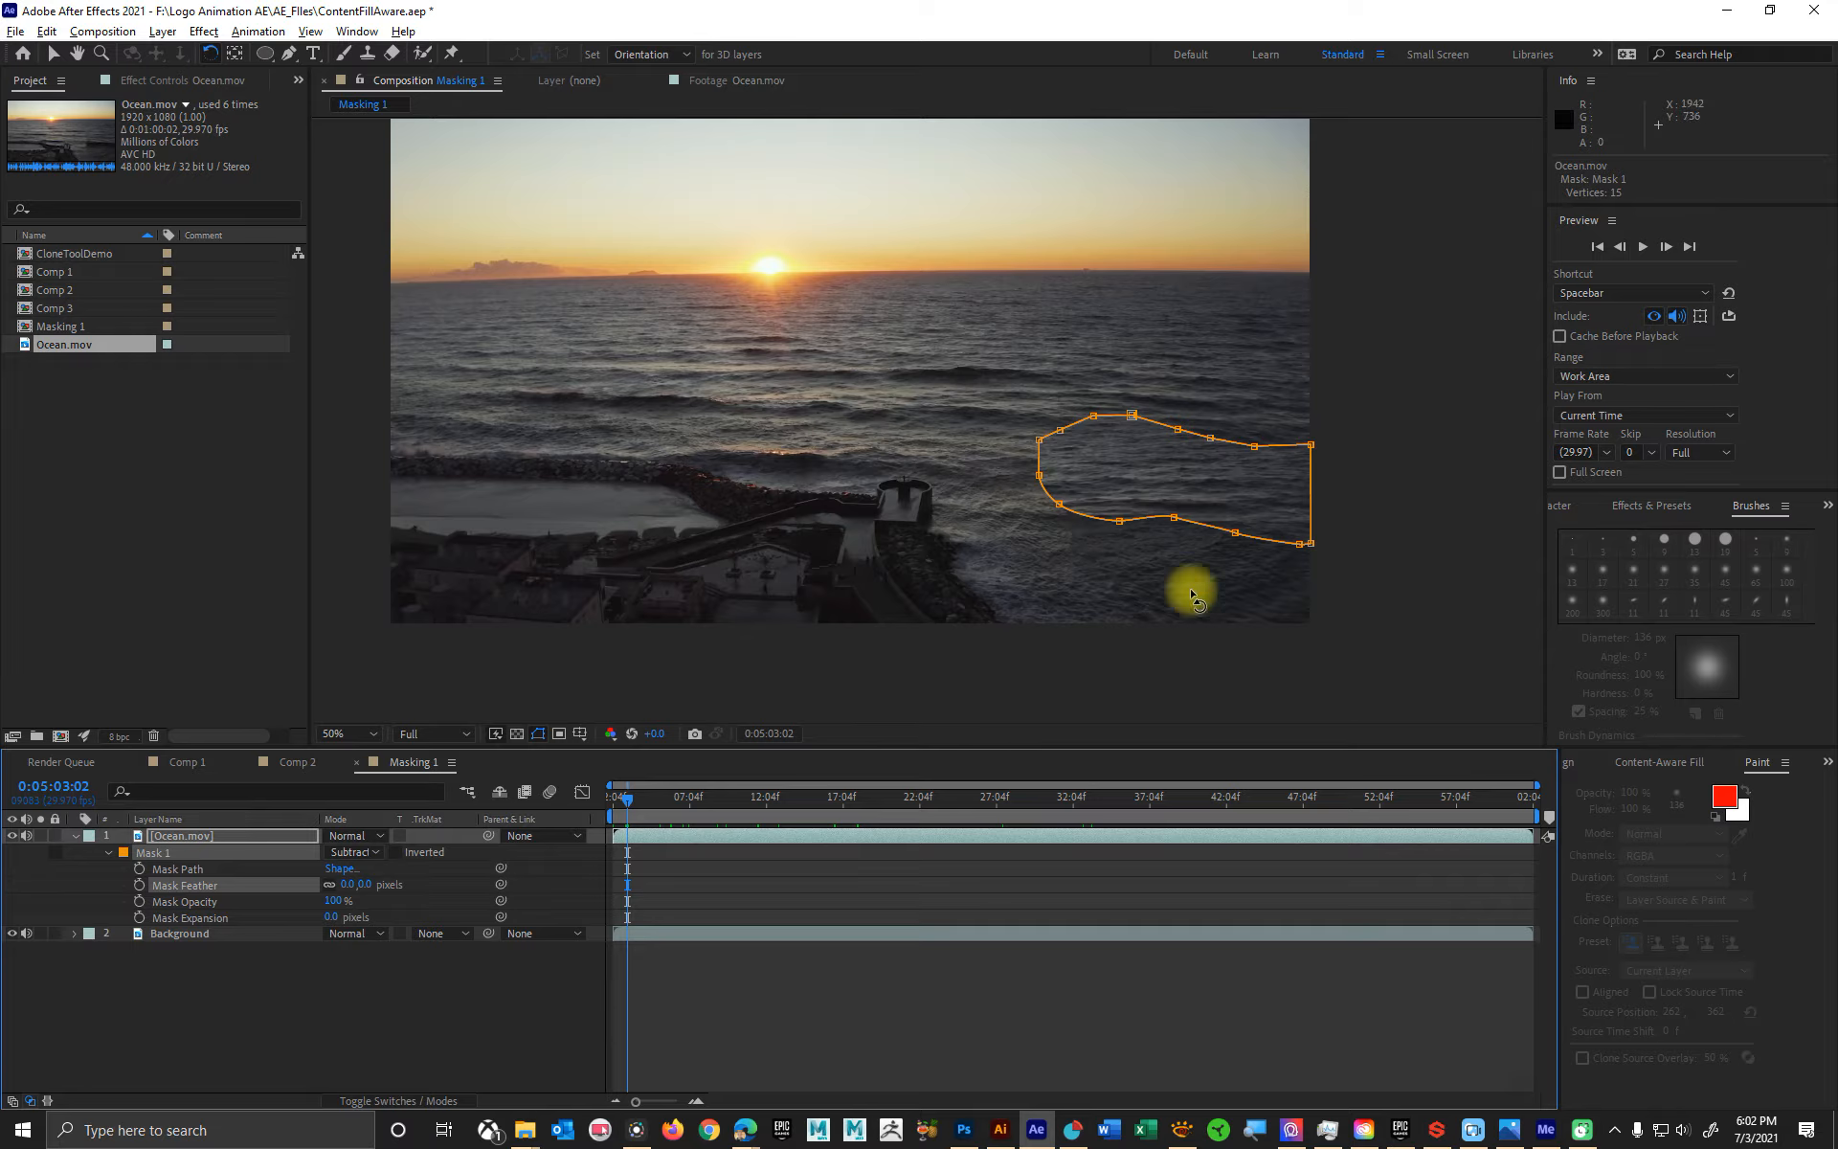
click(533, 736)
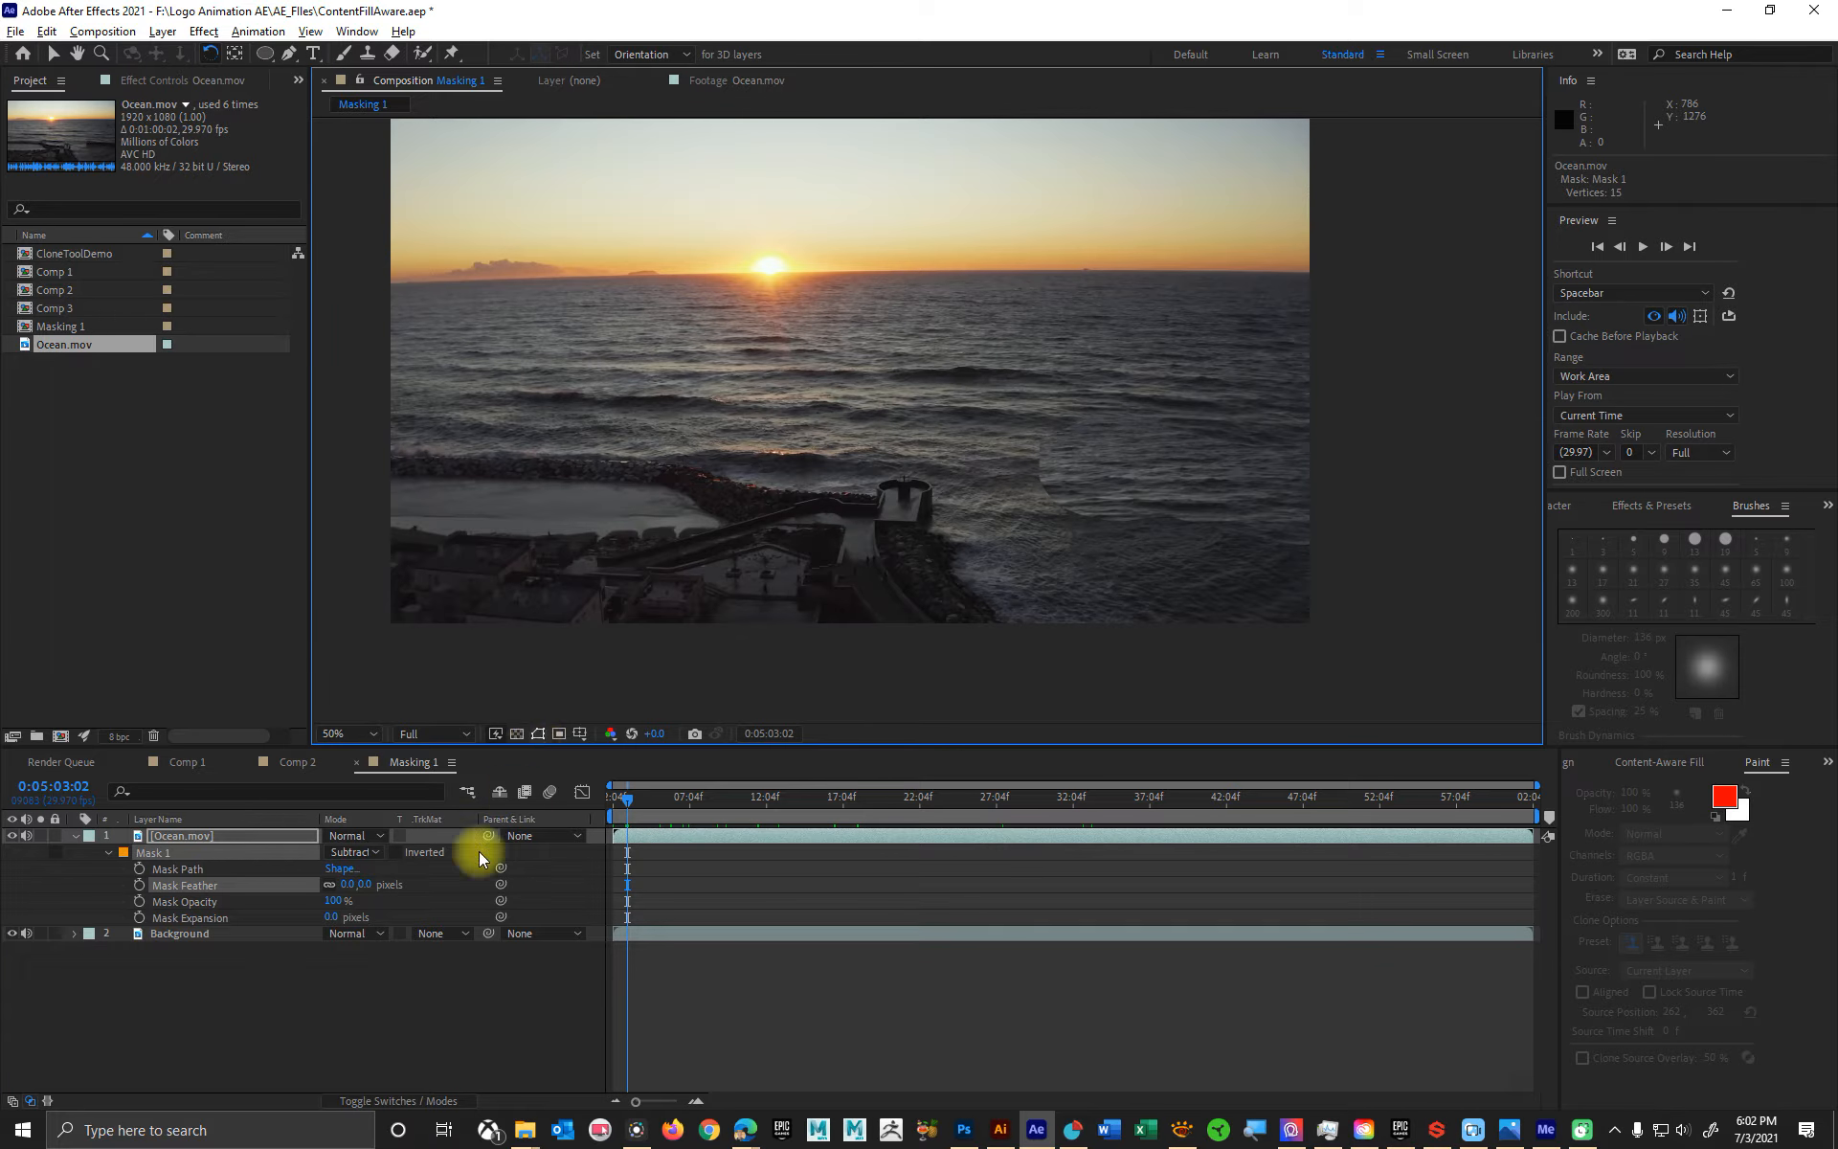
drag(346, 885, 399, 880)
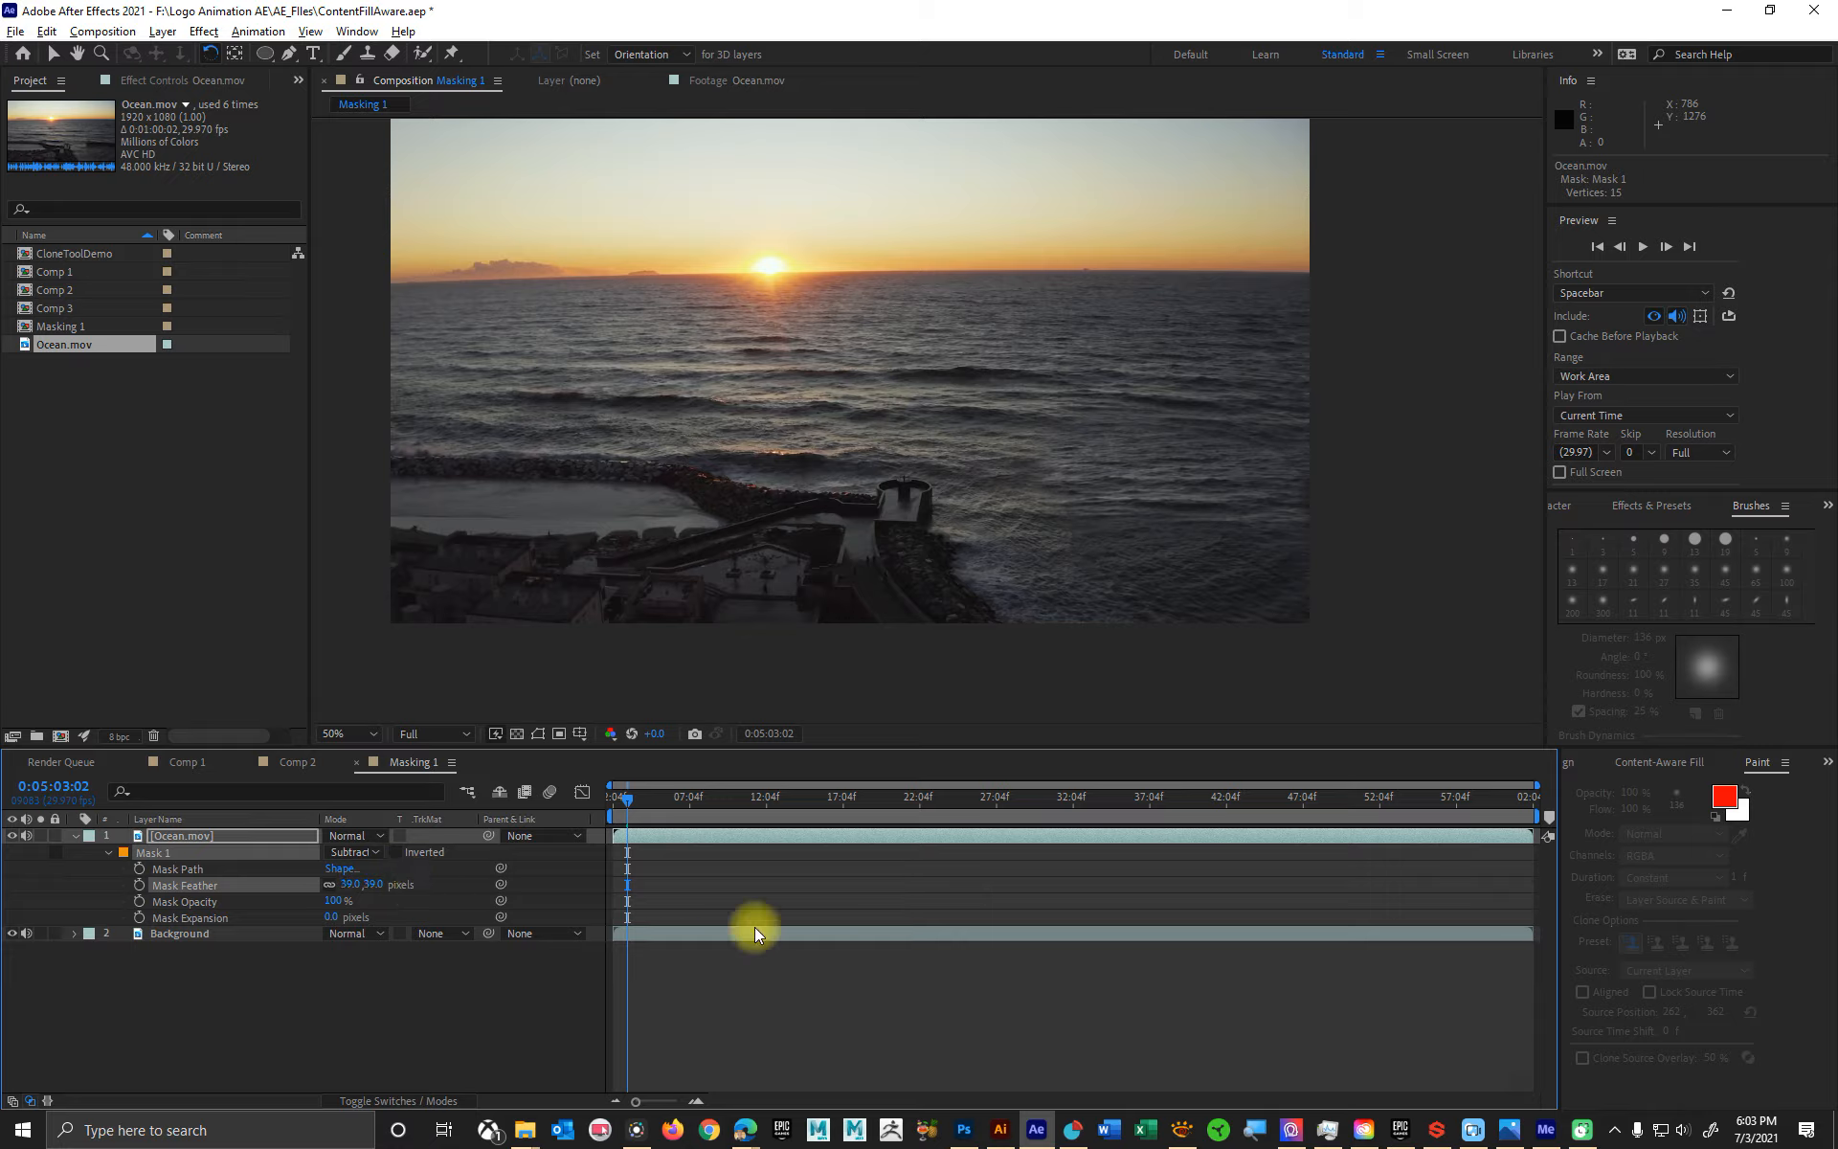
- Go to about 0:05:09:09 and set Mask 1's feather to 75 pixels and its expansion to 38 pixels
drag(637, 810, 720, 825)
drag(723, 825, 723, 825)
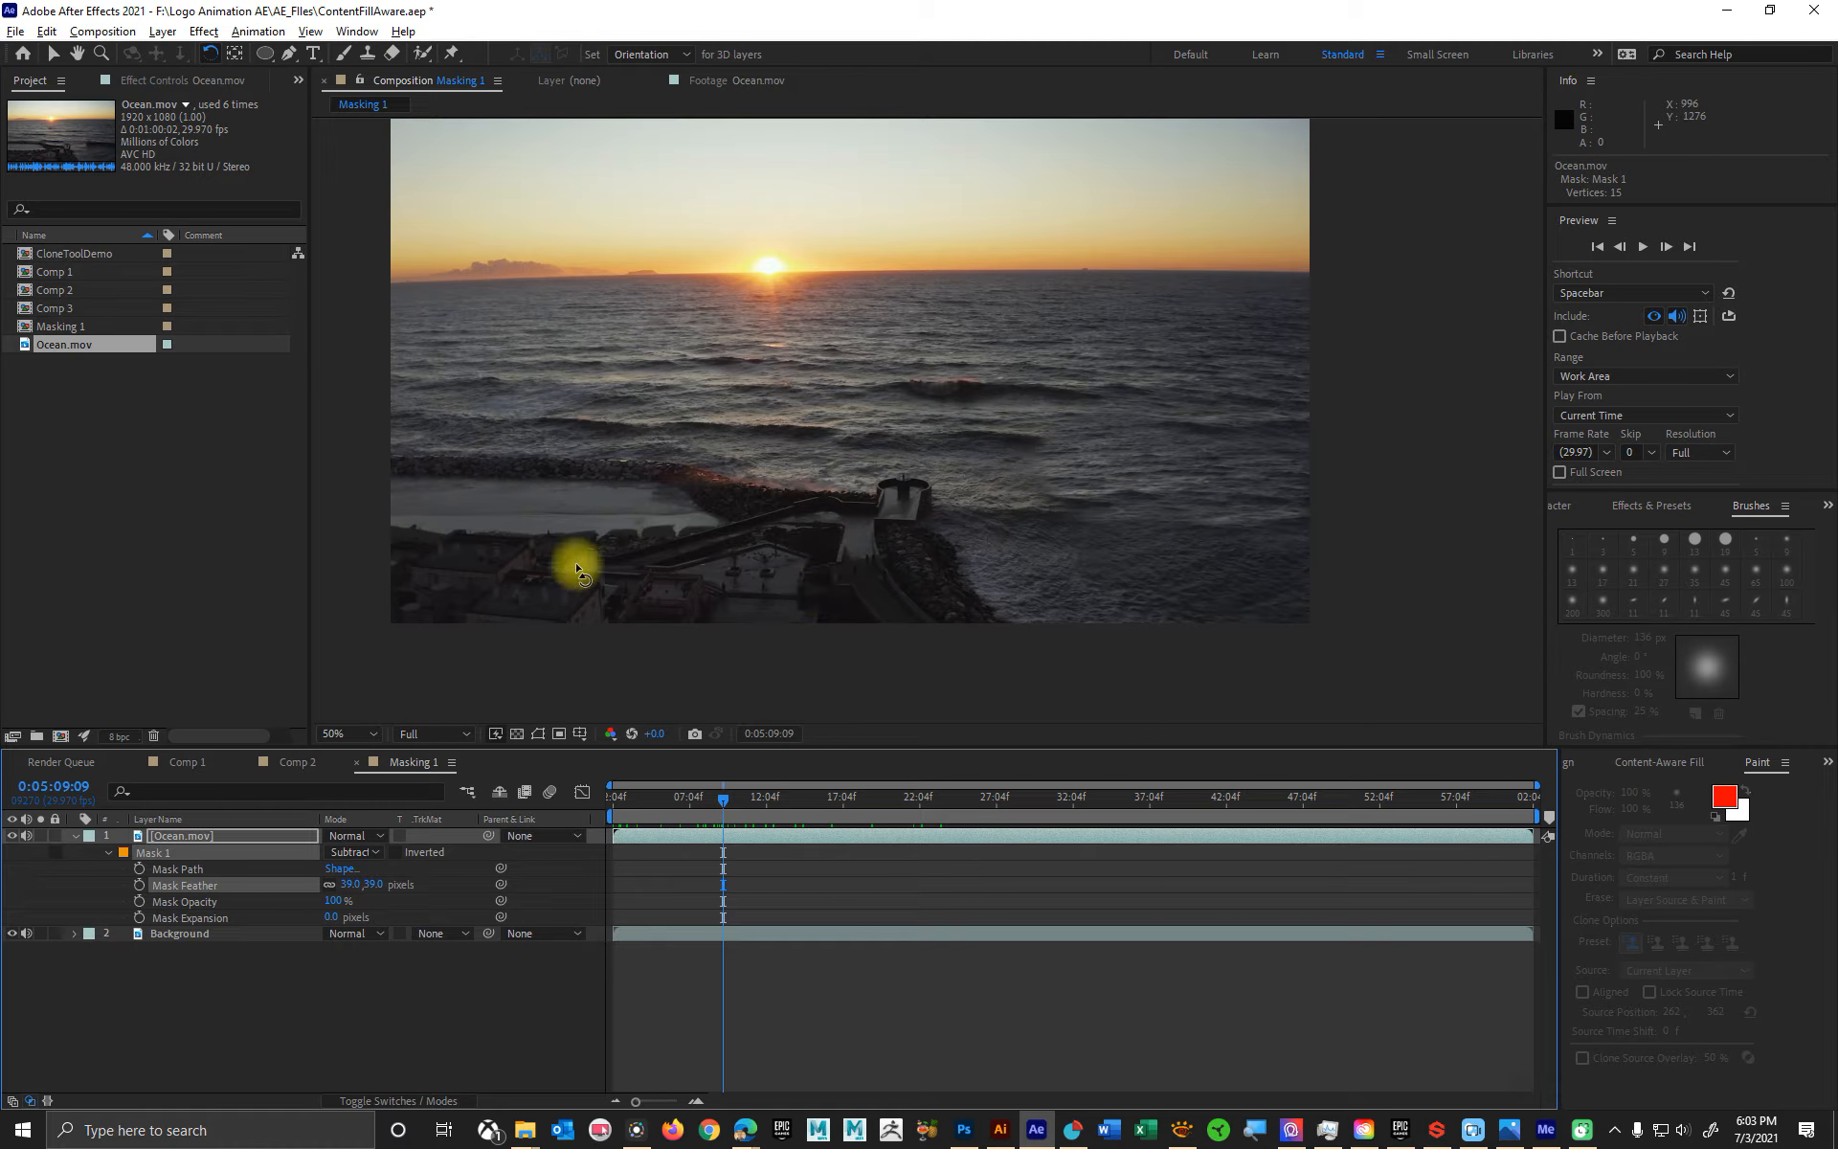
drag(329, 916, 404, 891)
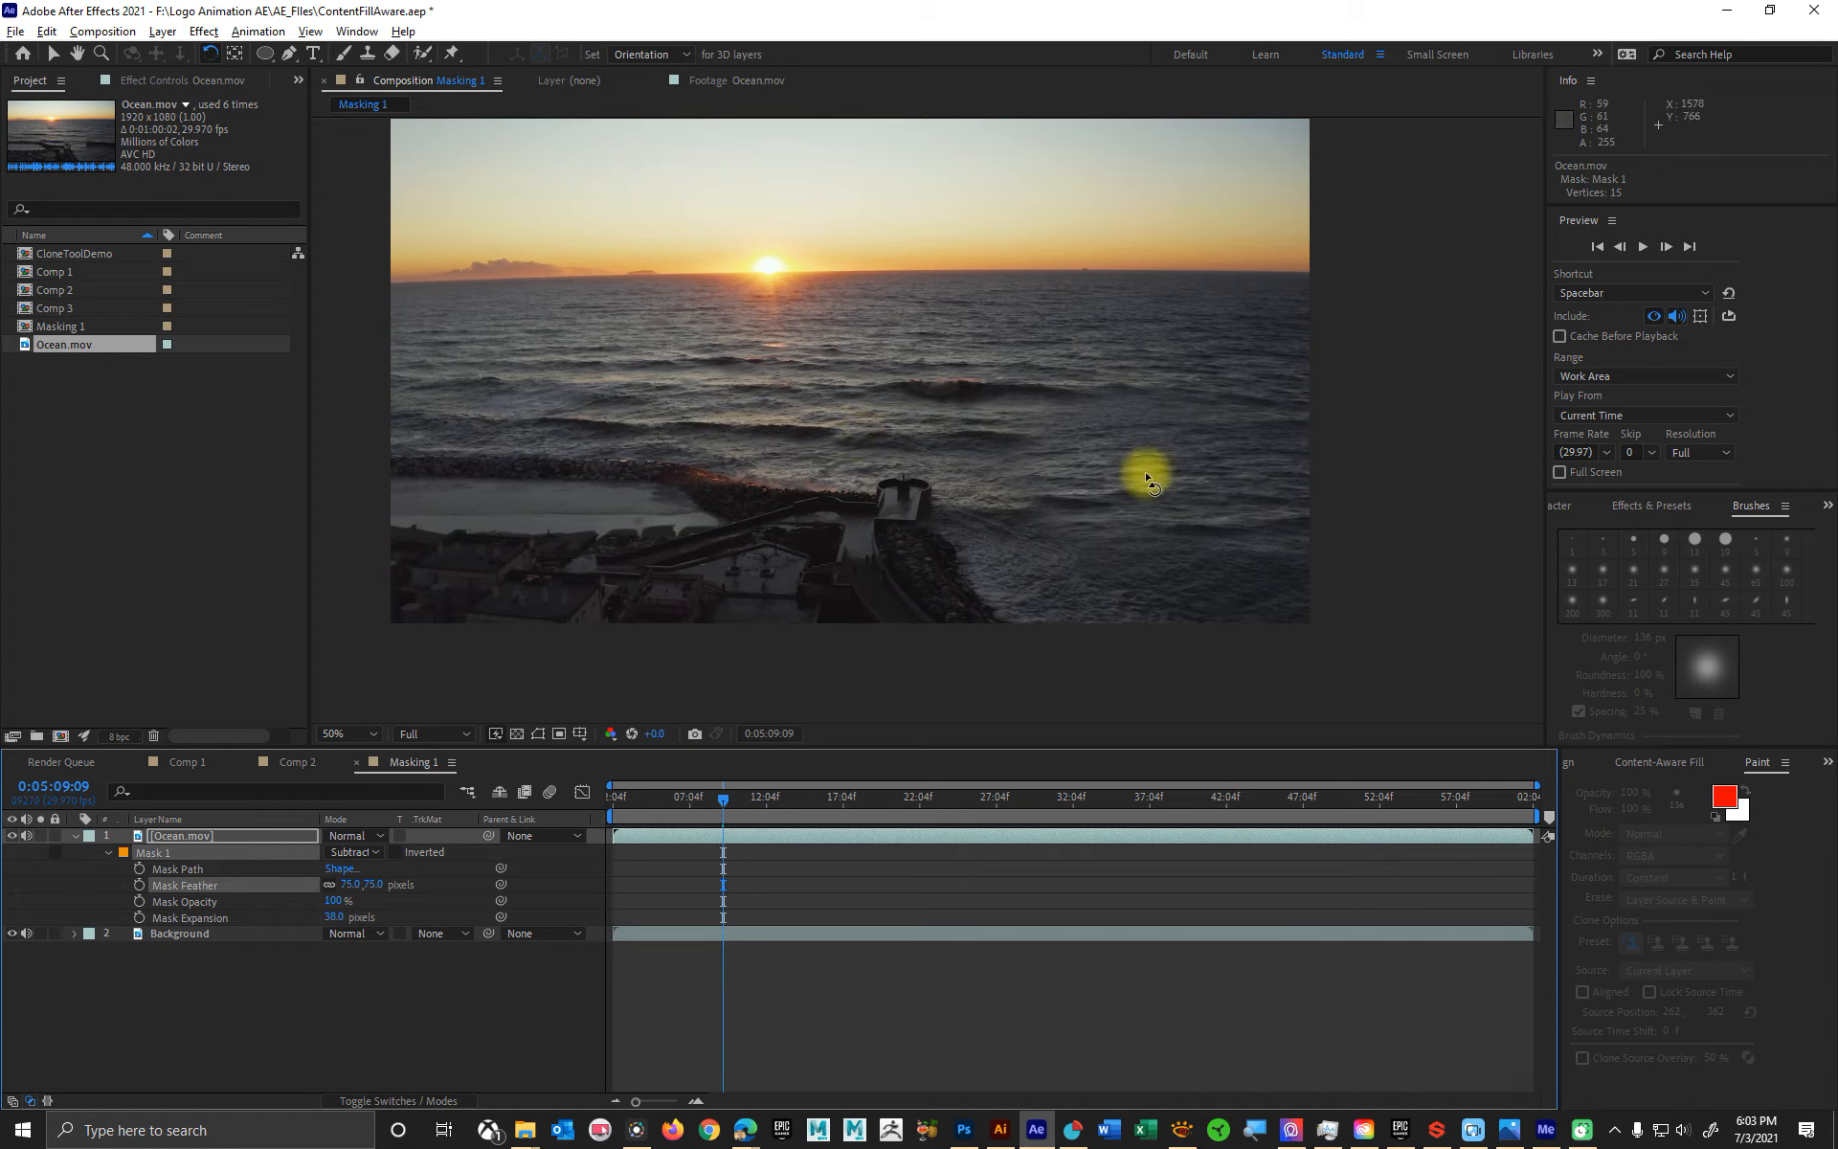
- Move the Background layer about 144 px right and 60 px down behind the masked area
click(54, 54)
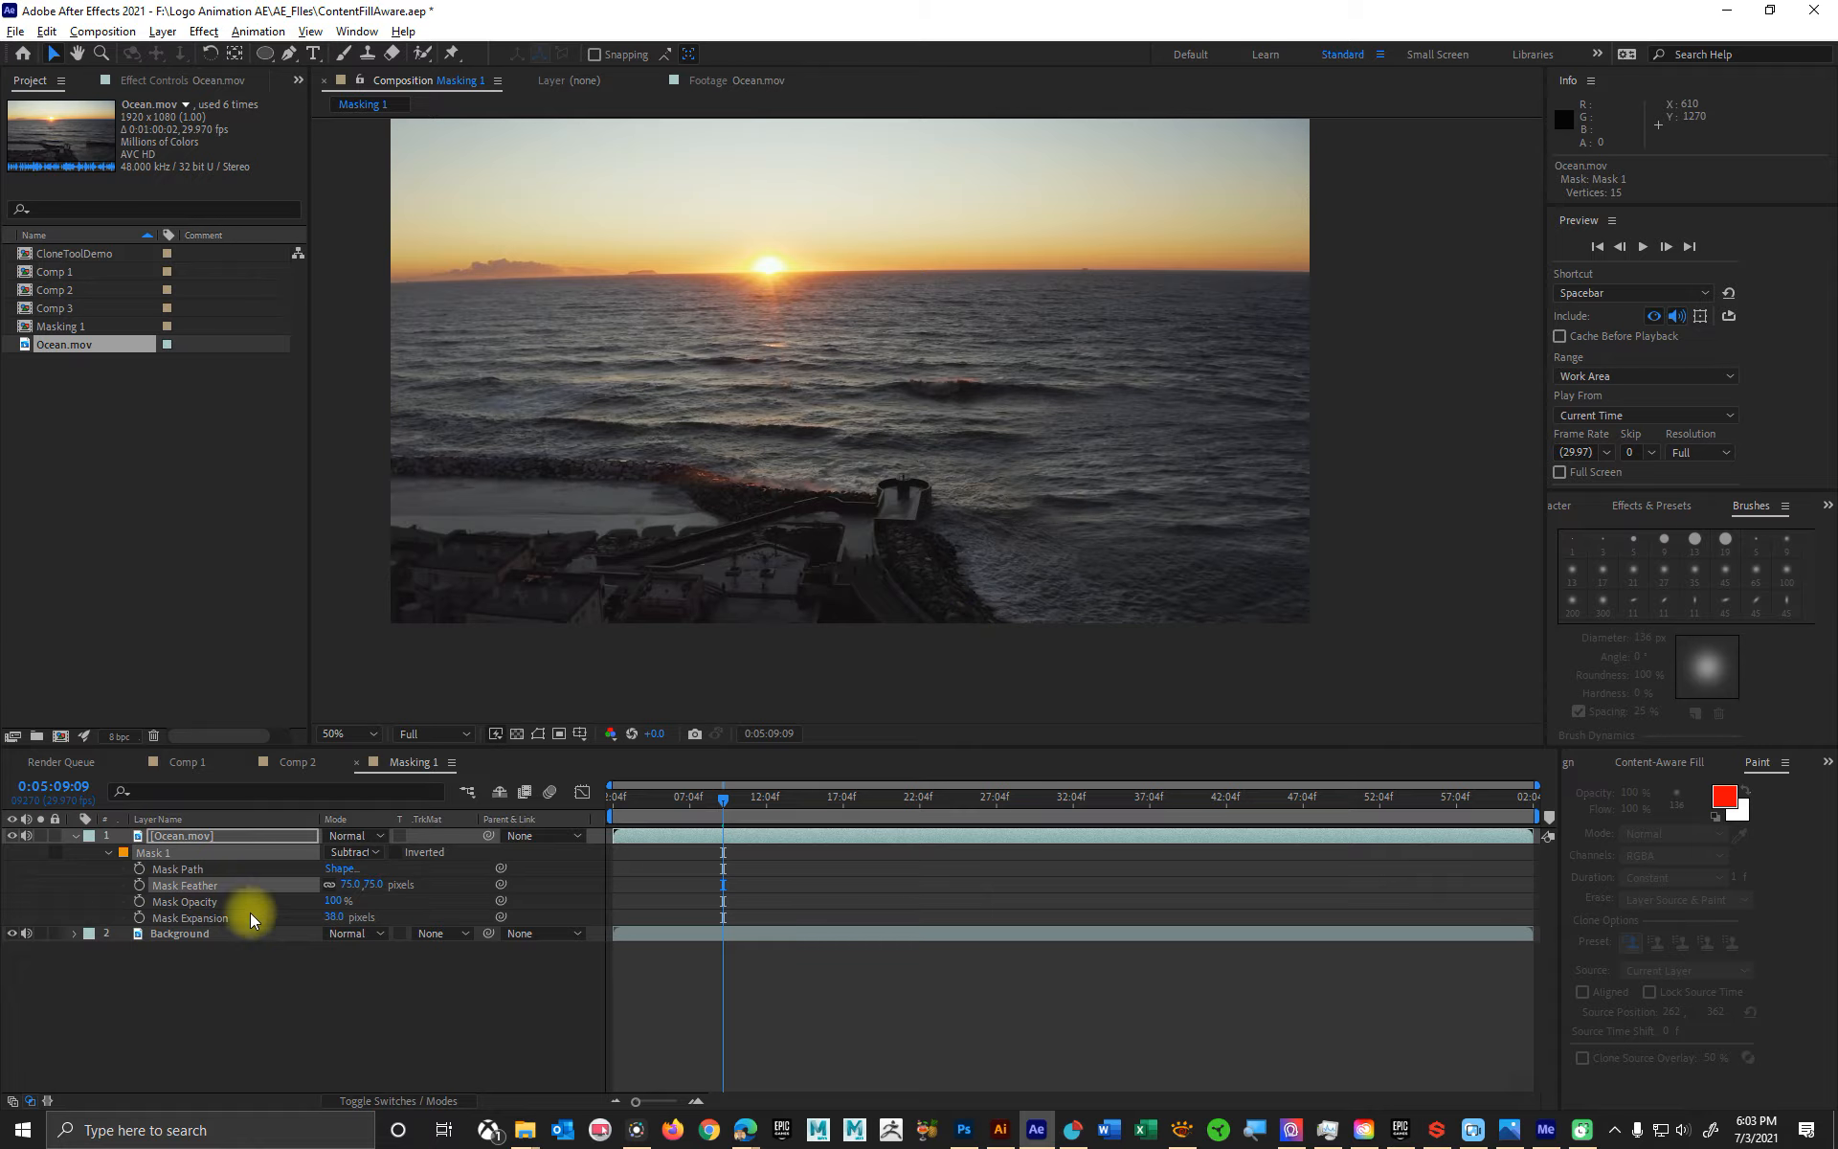
drag(1215, 455, 1307, 499)
key(ctrl+z)
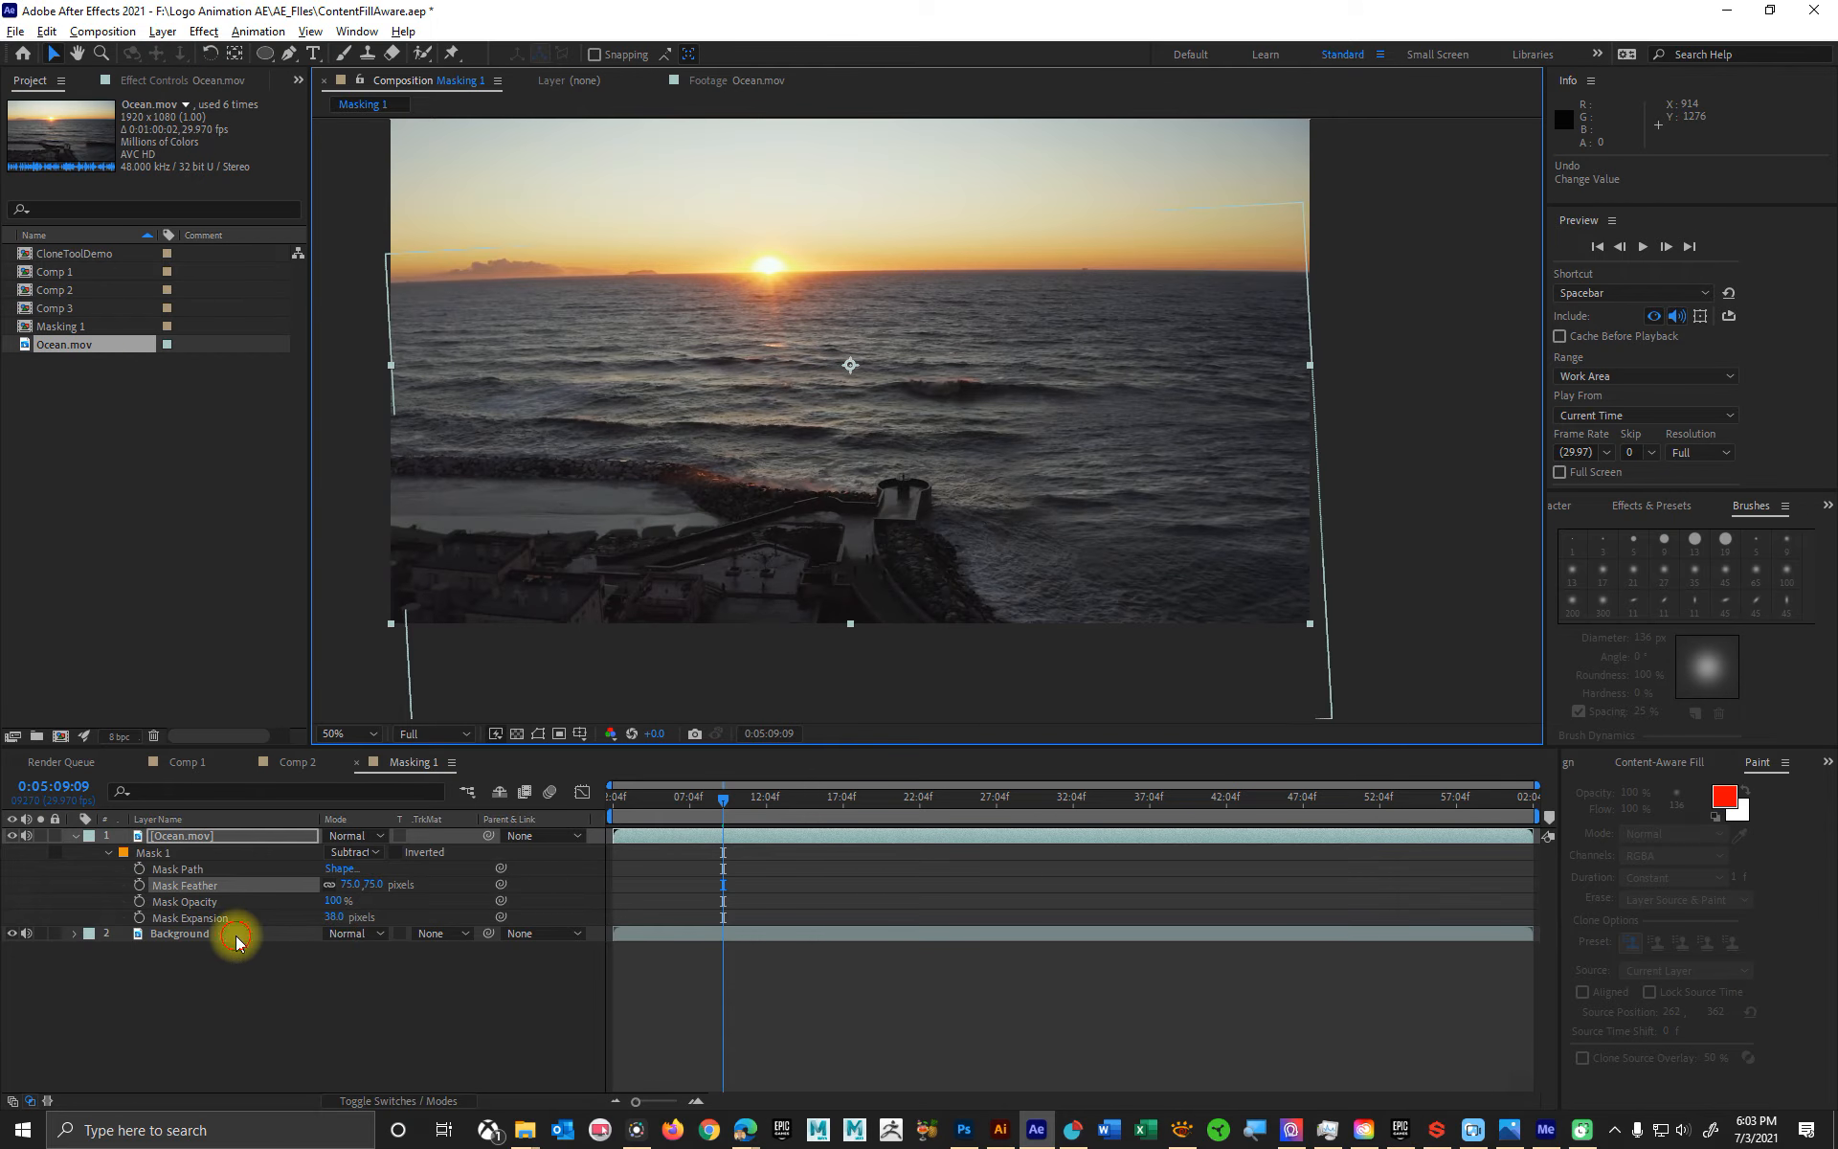
click(236, 938)
drag(1228, 504, 1293, 529)
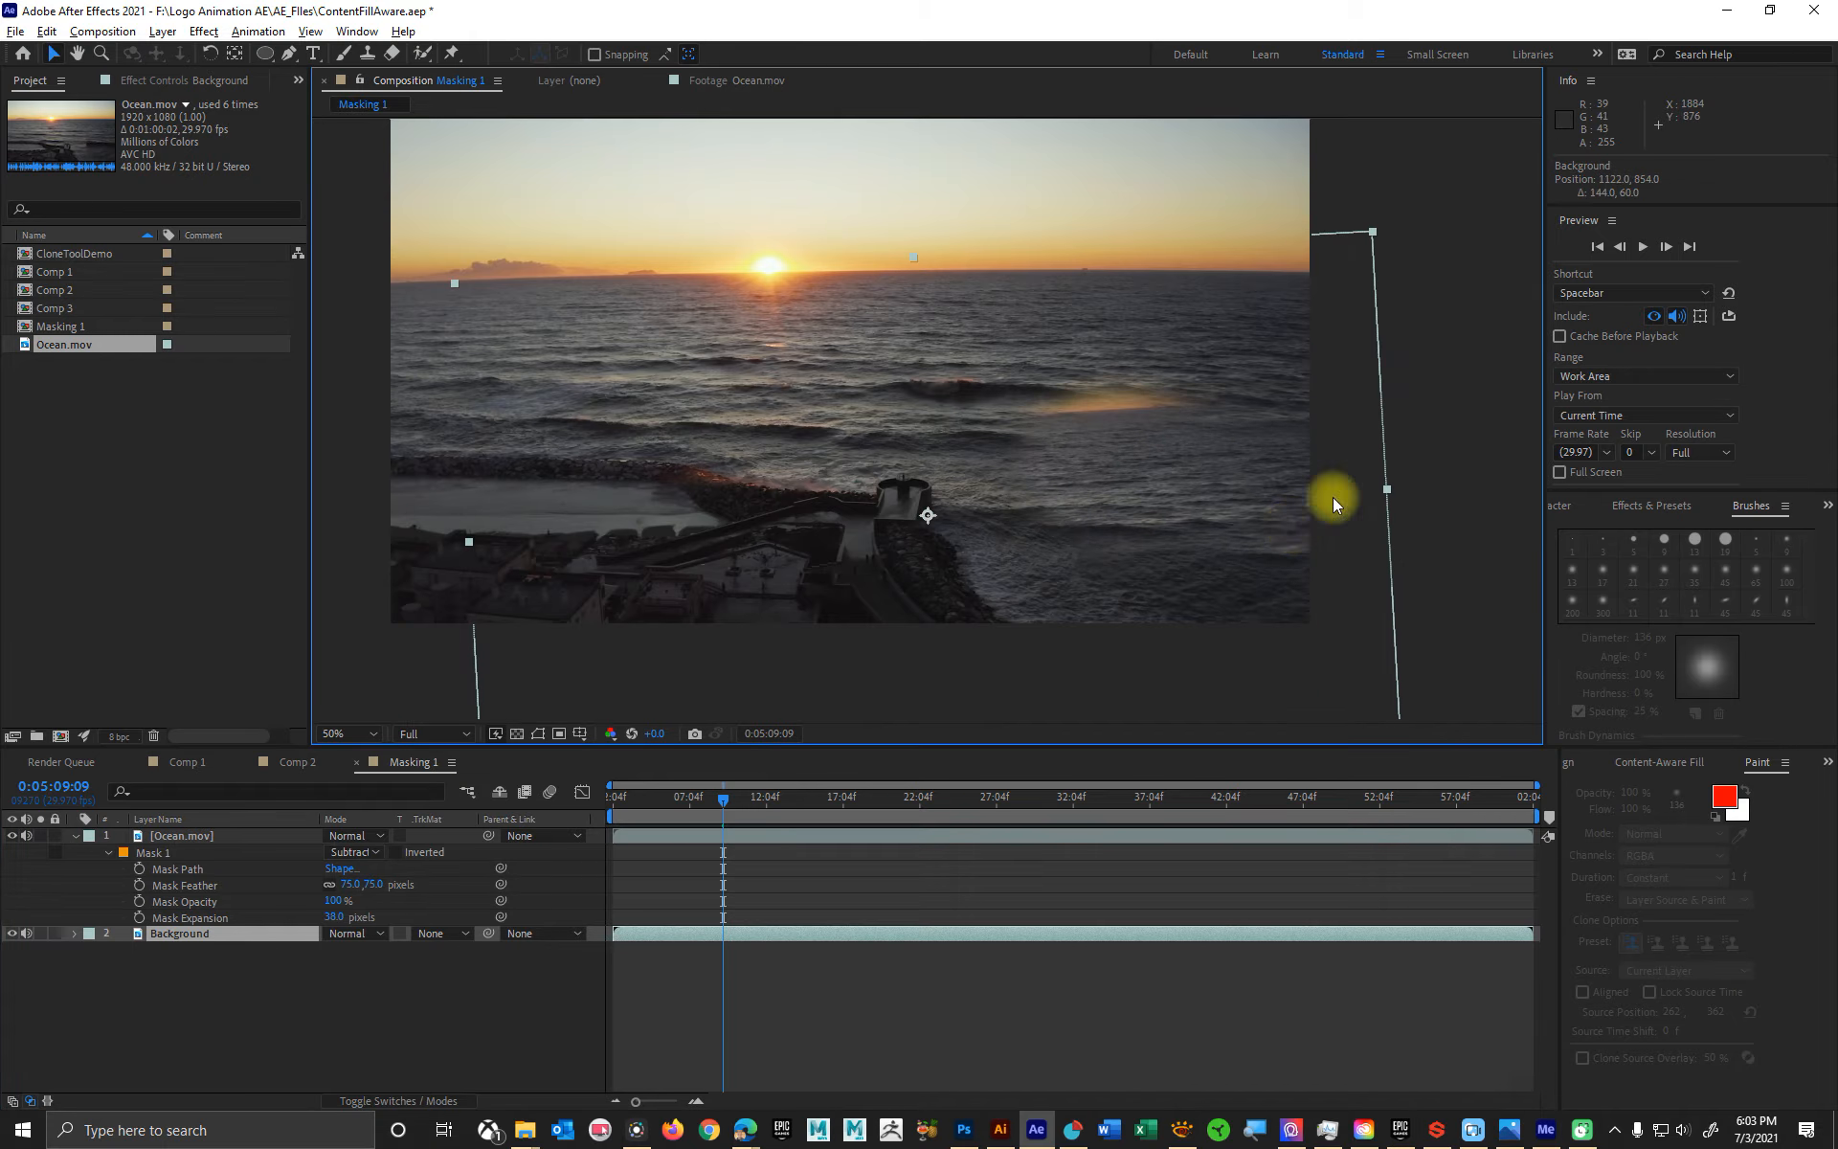
- Rotate the Background layer to about 0.3° and move it about 116 px left and 54 px up
key(w)
drag(1329, 319, 1363, 340)
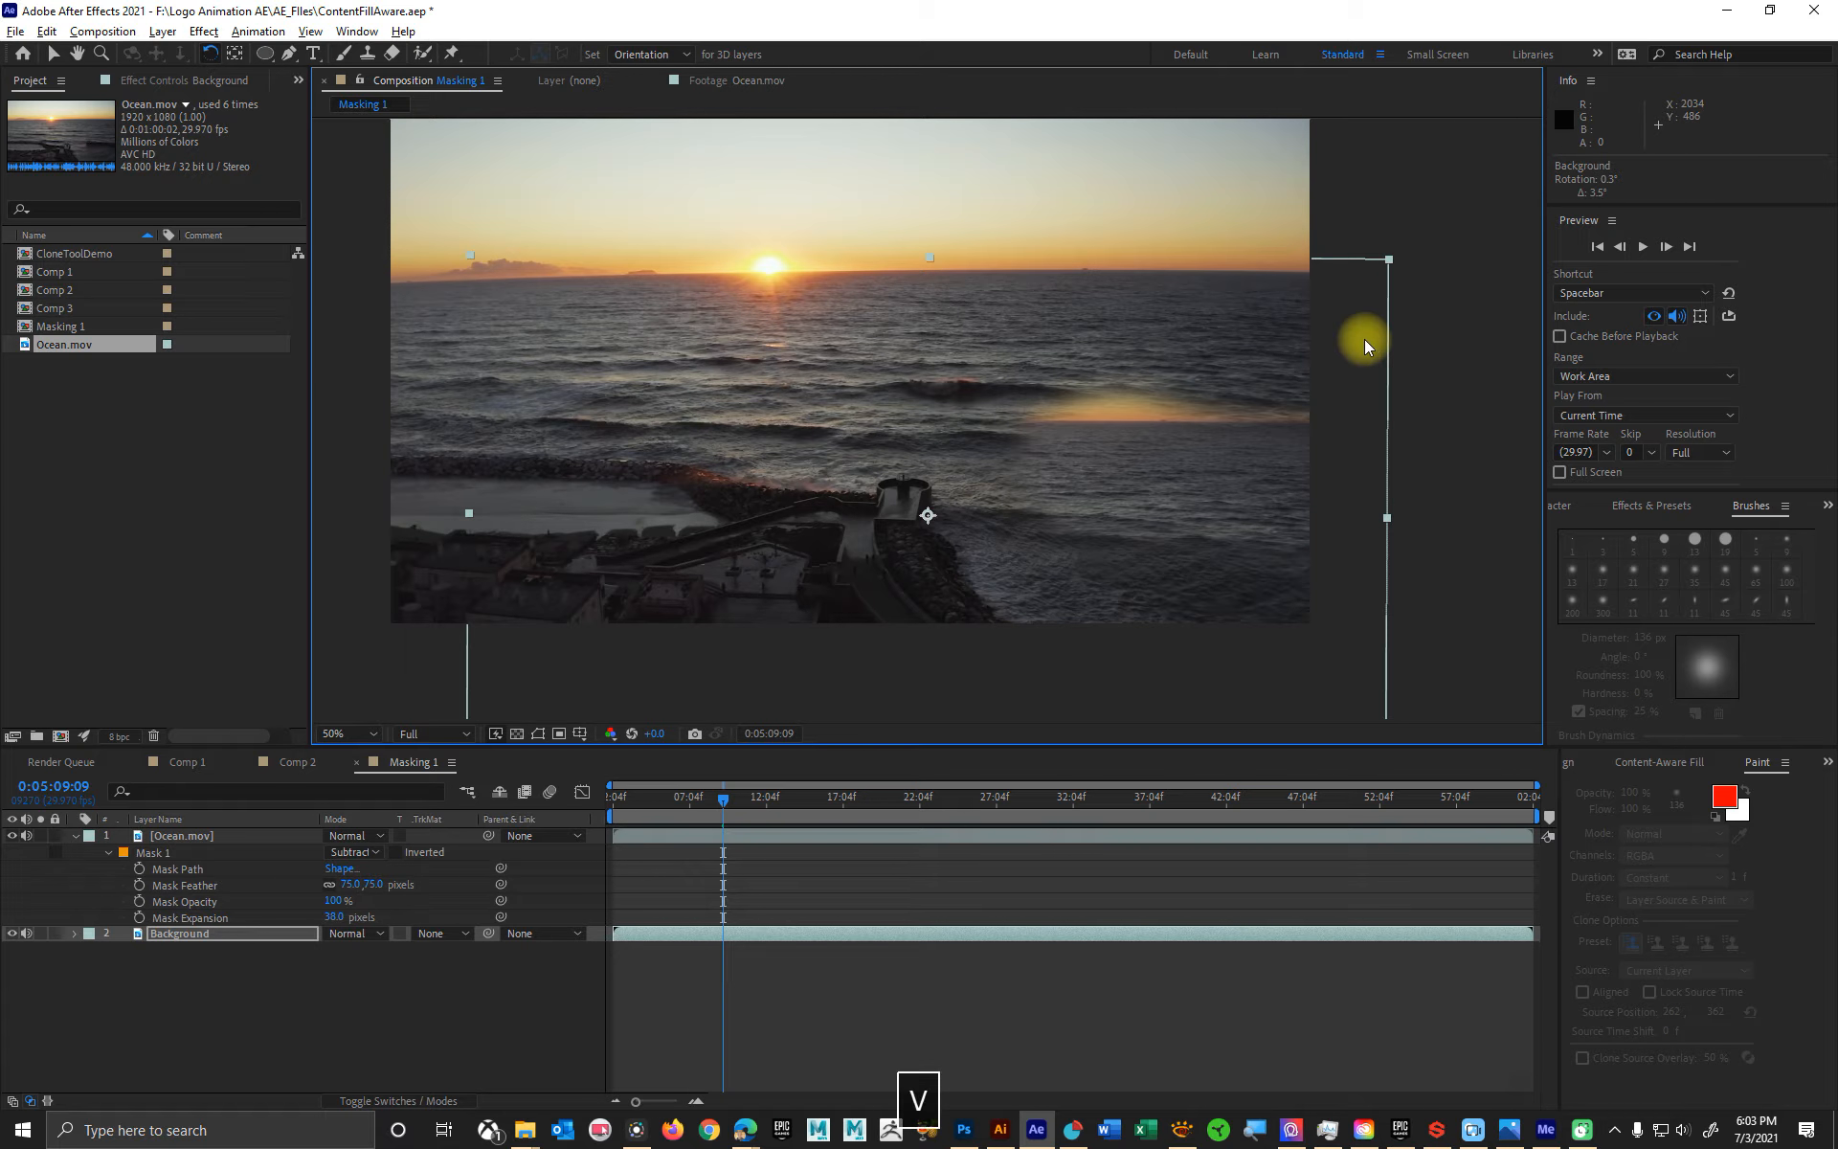
key(v)
drag(1286, 463, 1217, 473)
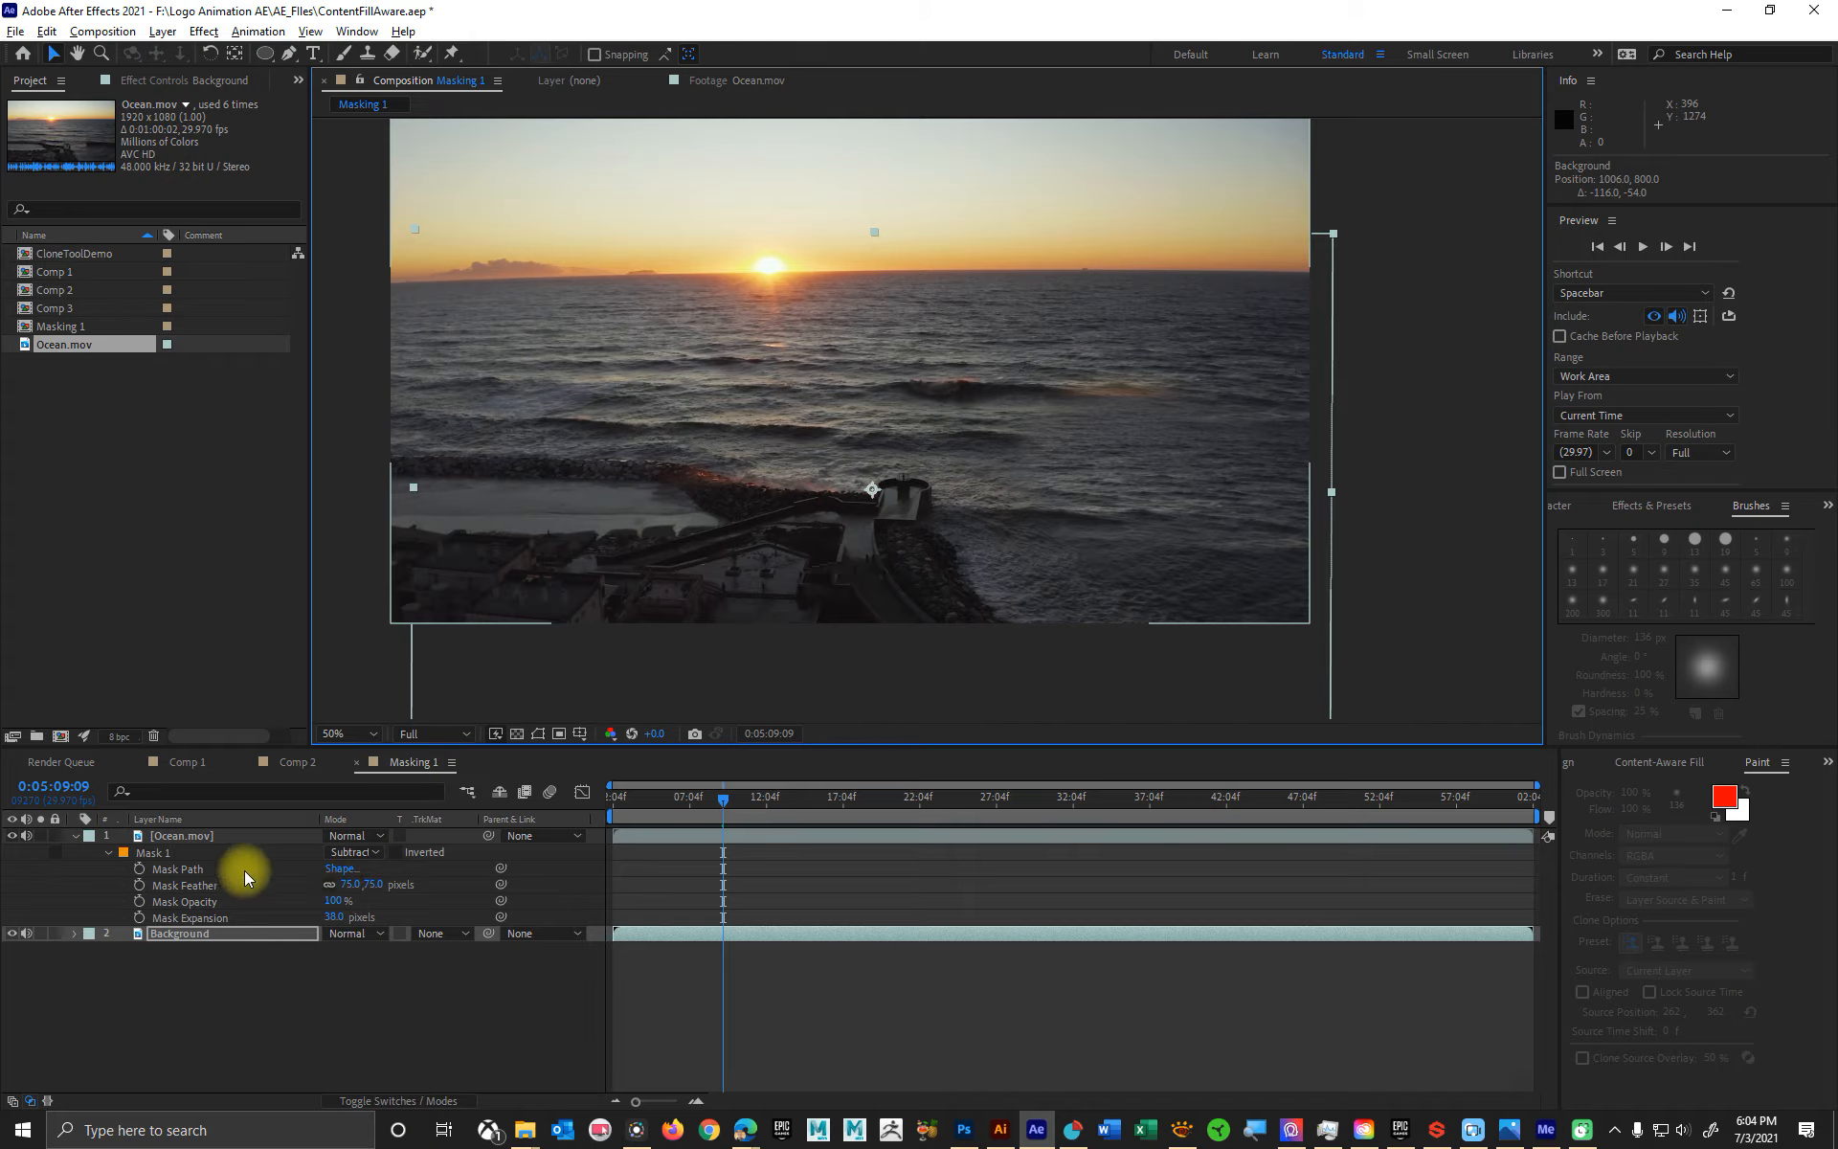
- Set Mask 1's feather to 49 pixels and its expansion to 16 pixels, and return to the timeline's start
drag(377, 889, 309, 908)
drag(725, 804, 538, 787)
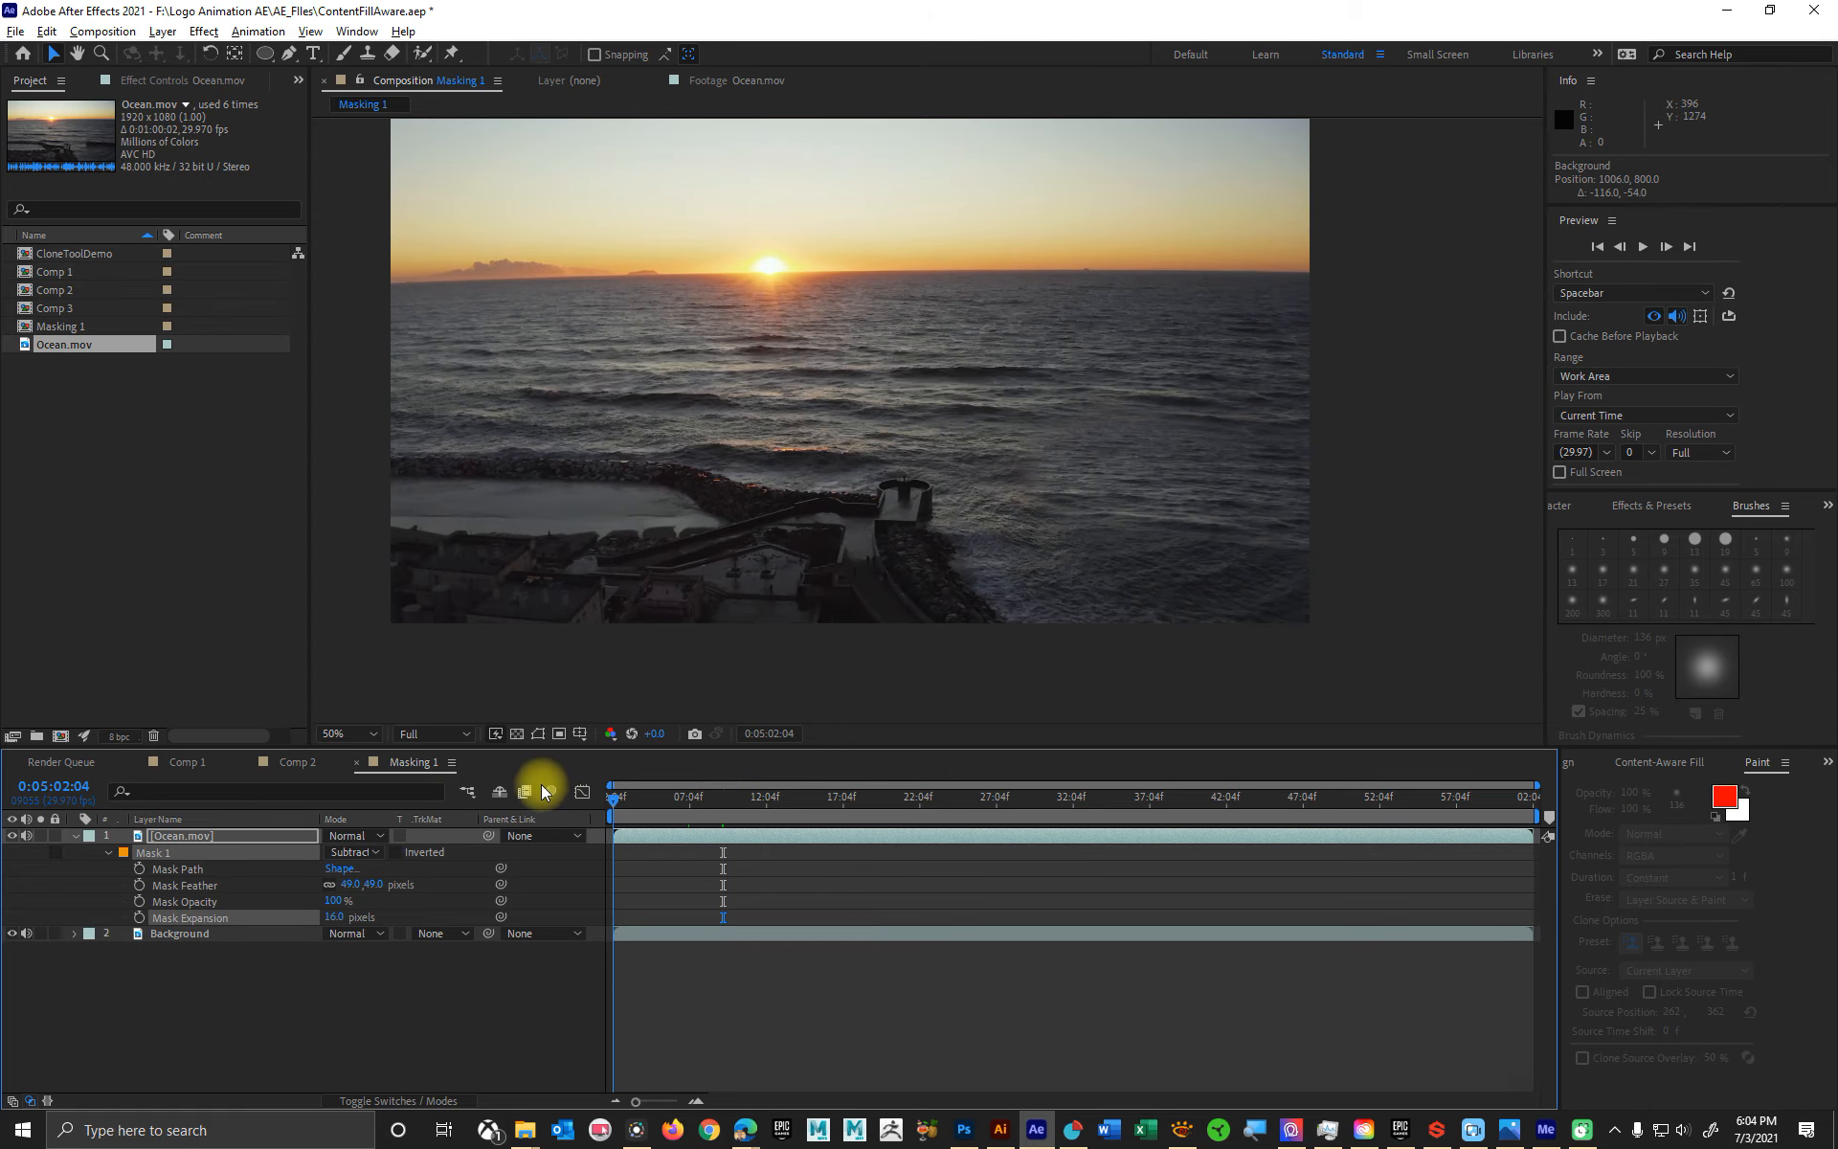
- Play back the composition at different magnifications to examine how well the filled water blends, stopping at about 0:05:44:09
key(space)
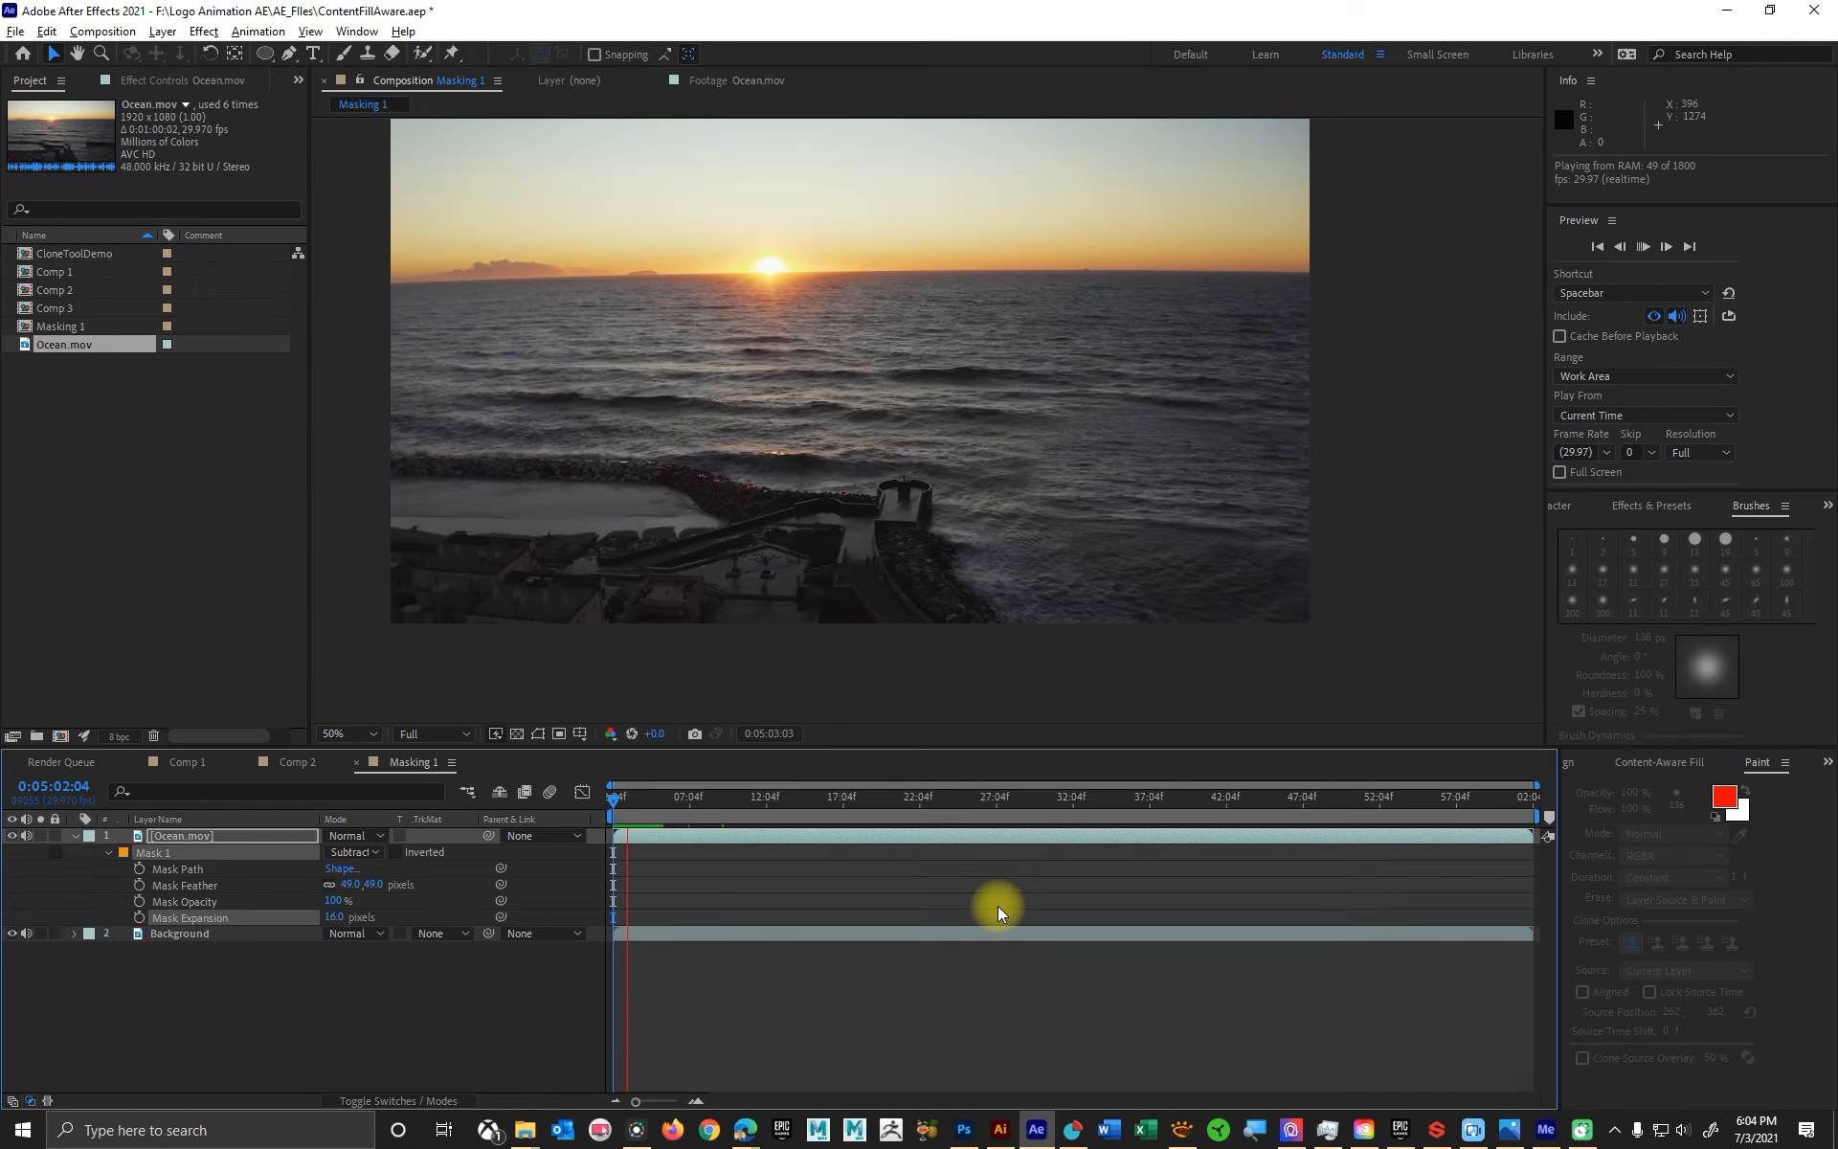
scroll(1025, 525, down, 2)
scroll(1024, 525, down, 2)
scroll(1084, 549, up, 2)
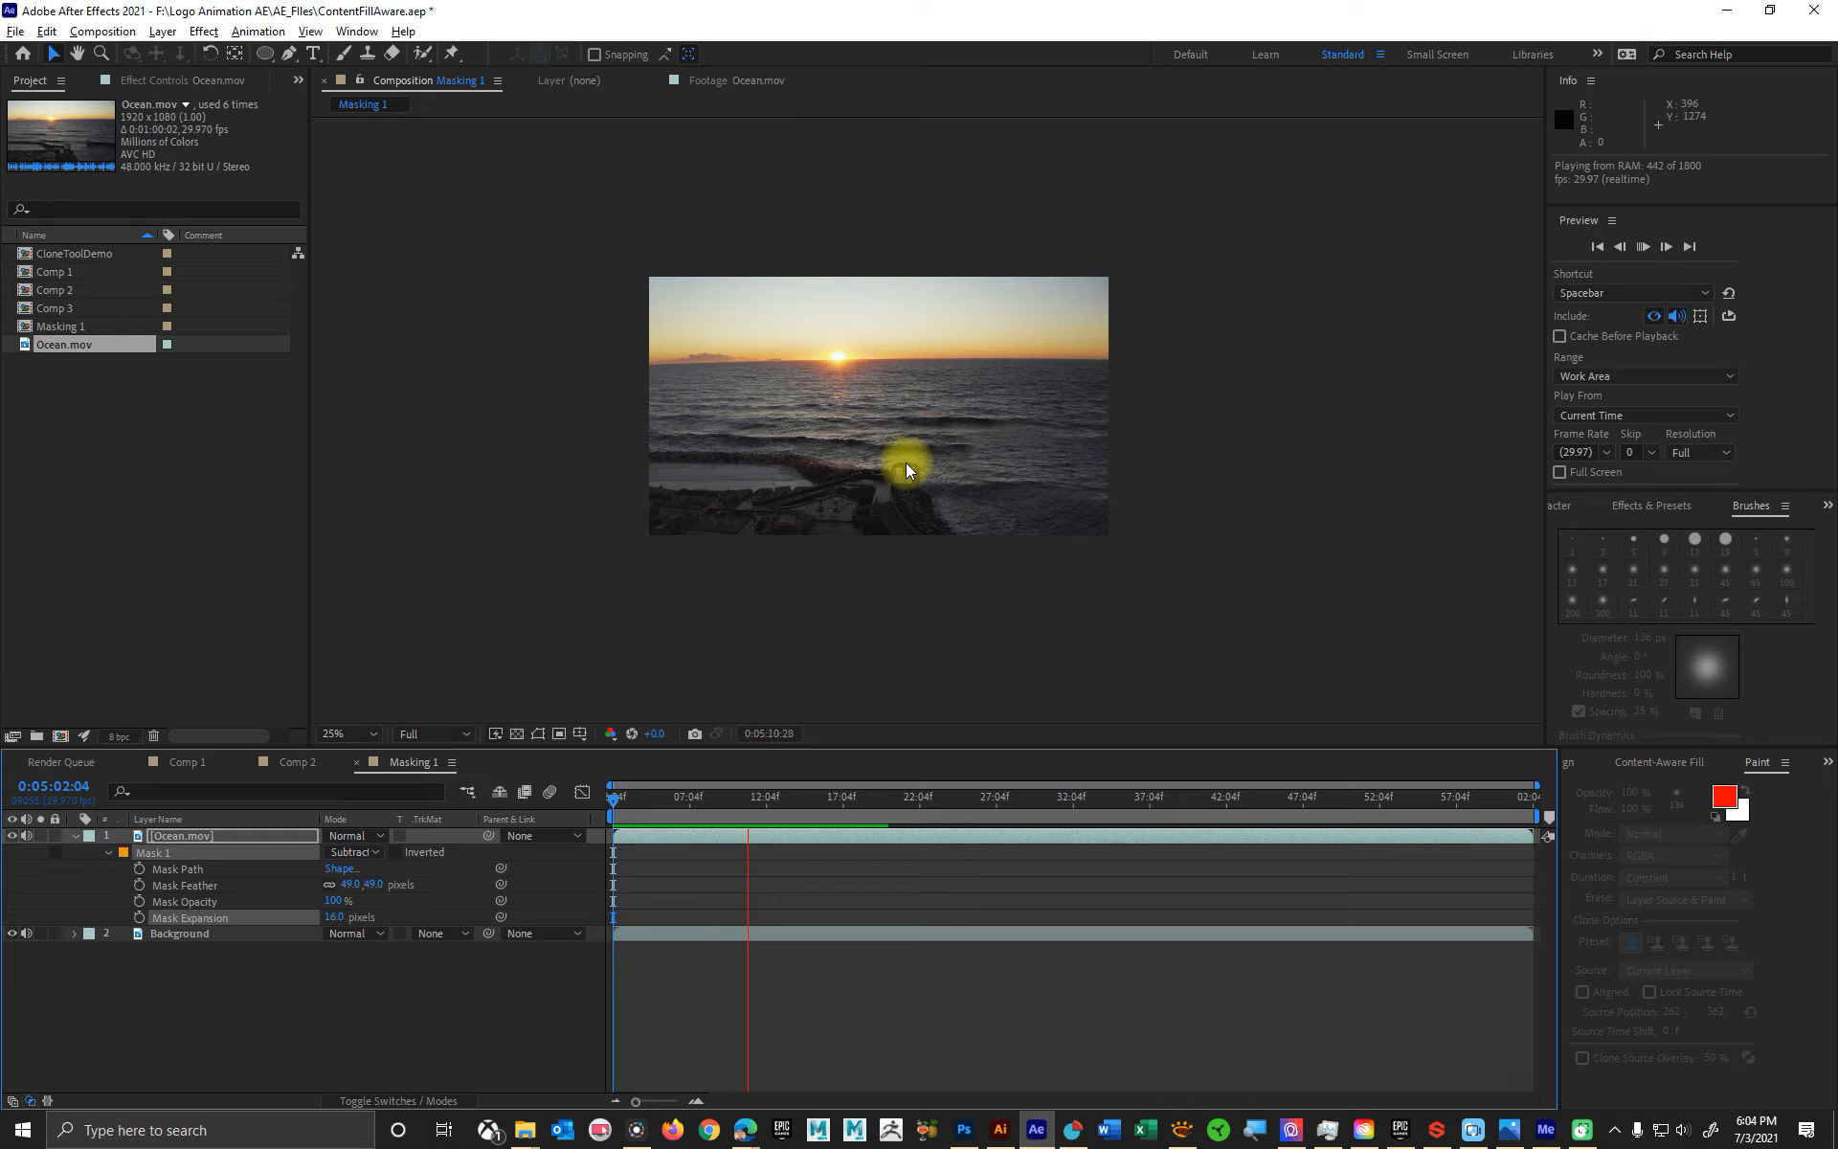
scroll(924, 498, up, 2)
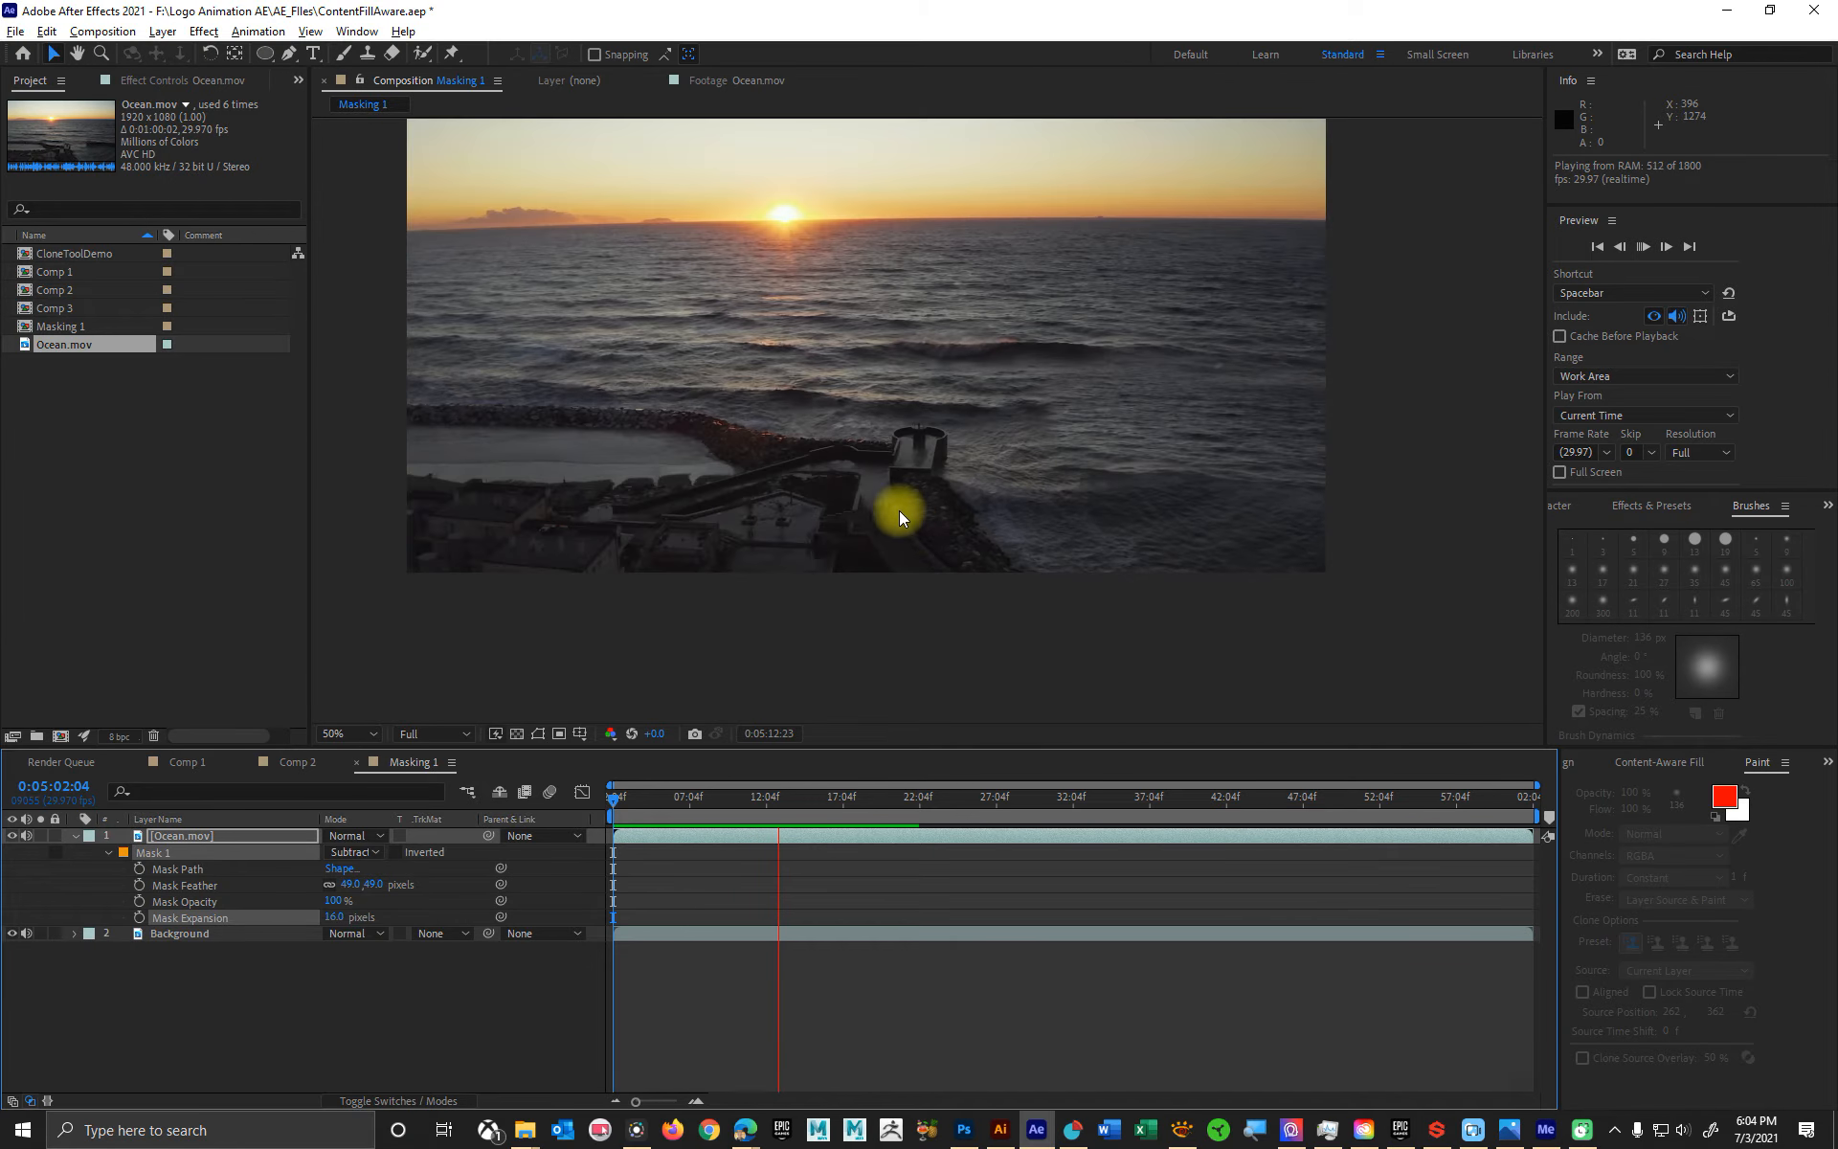
key(space)
key(space)
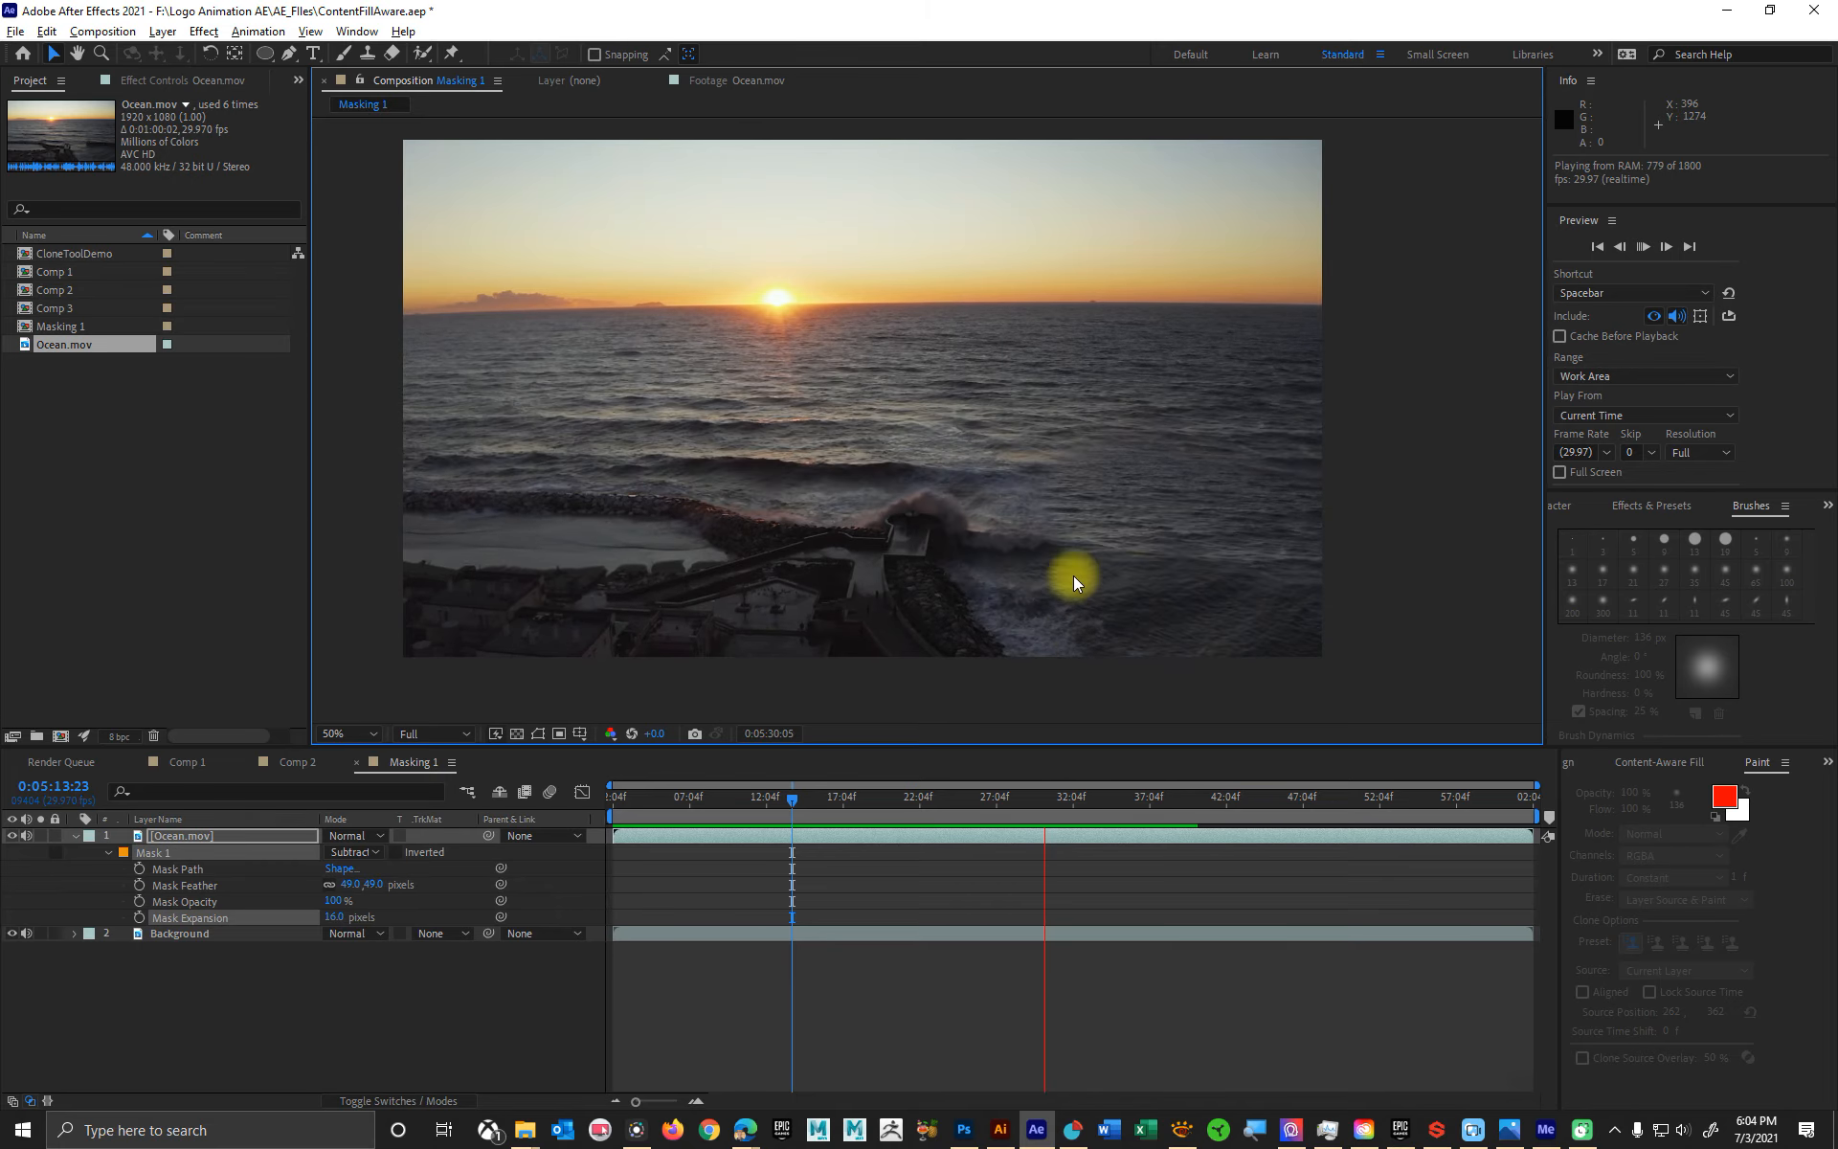
scroll(899, 515, down, 2)
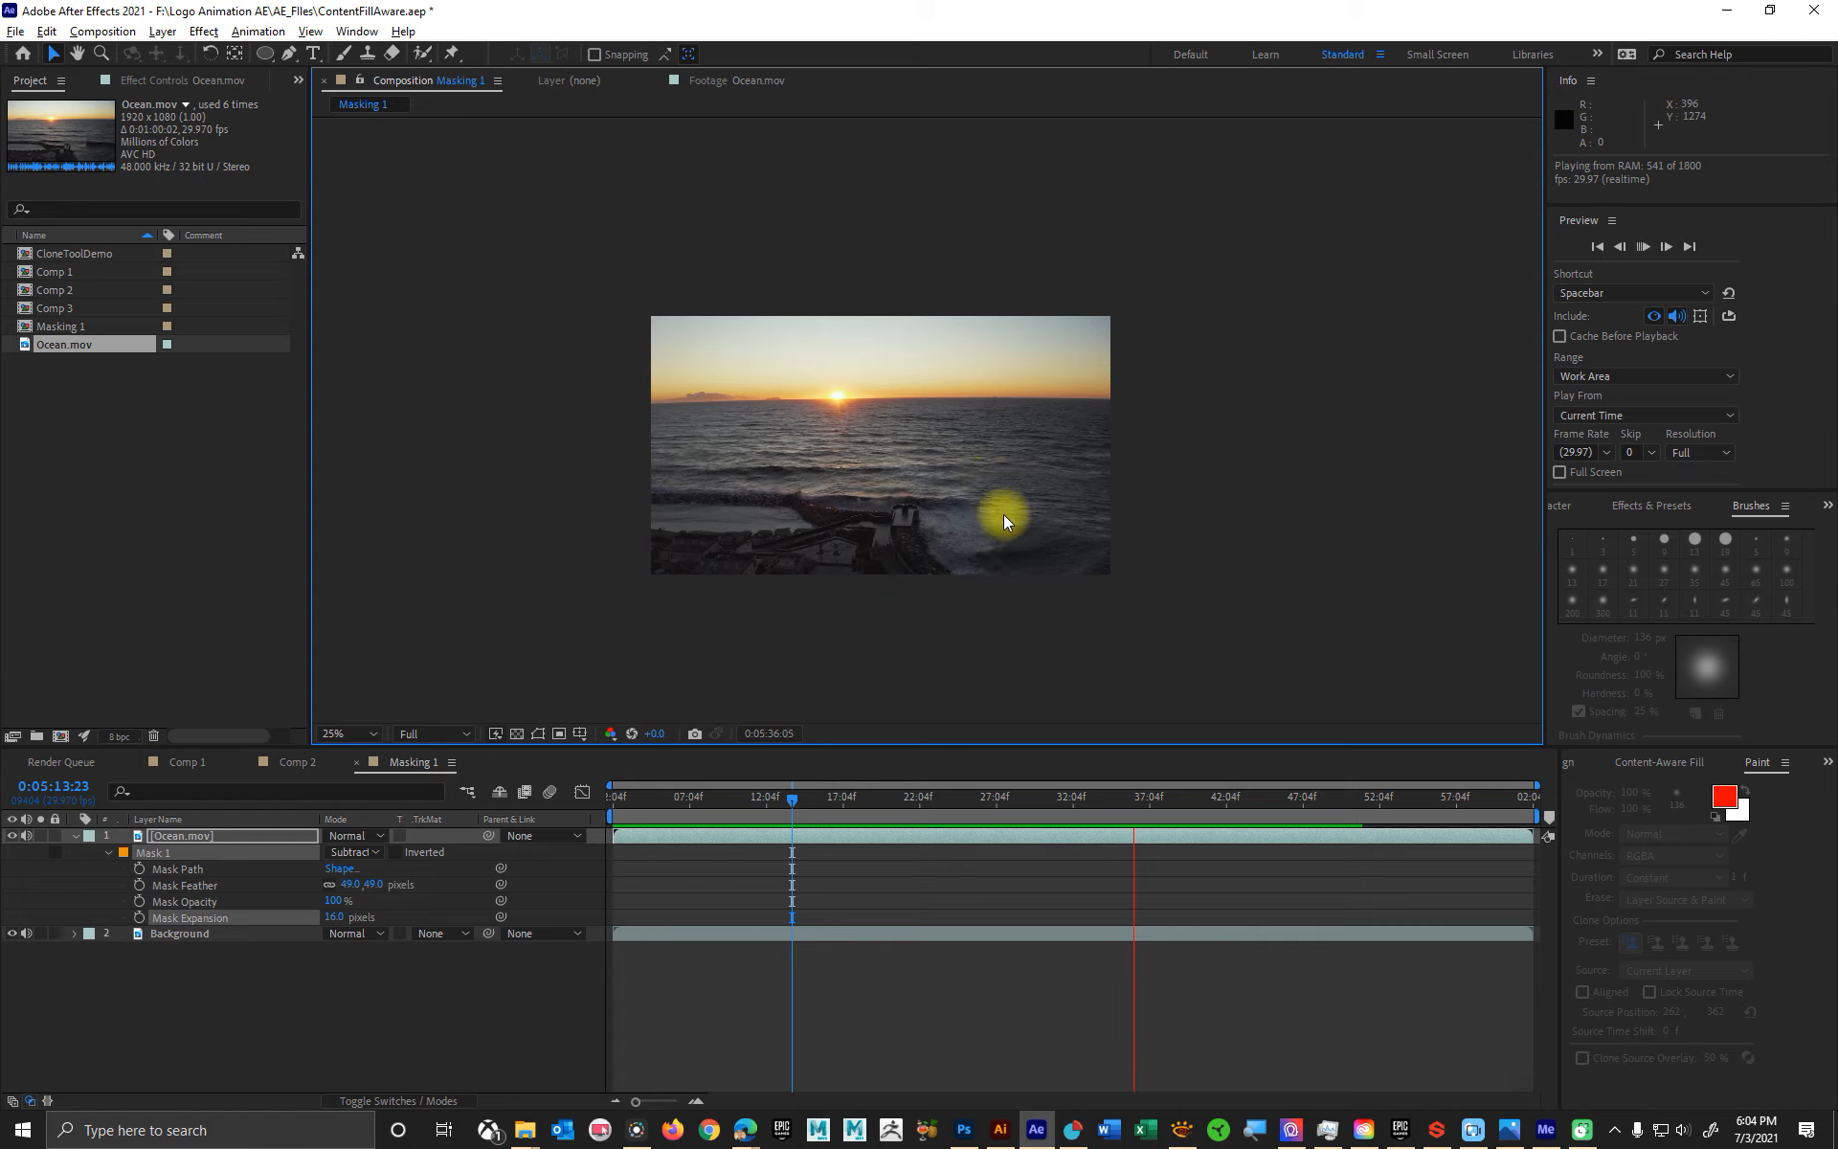
scroll(1035, 548, up, 2)
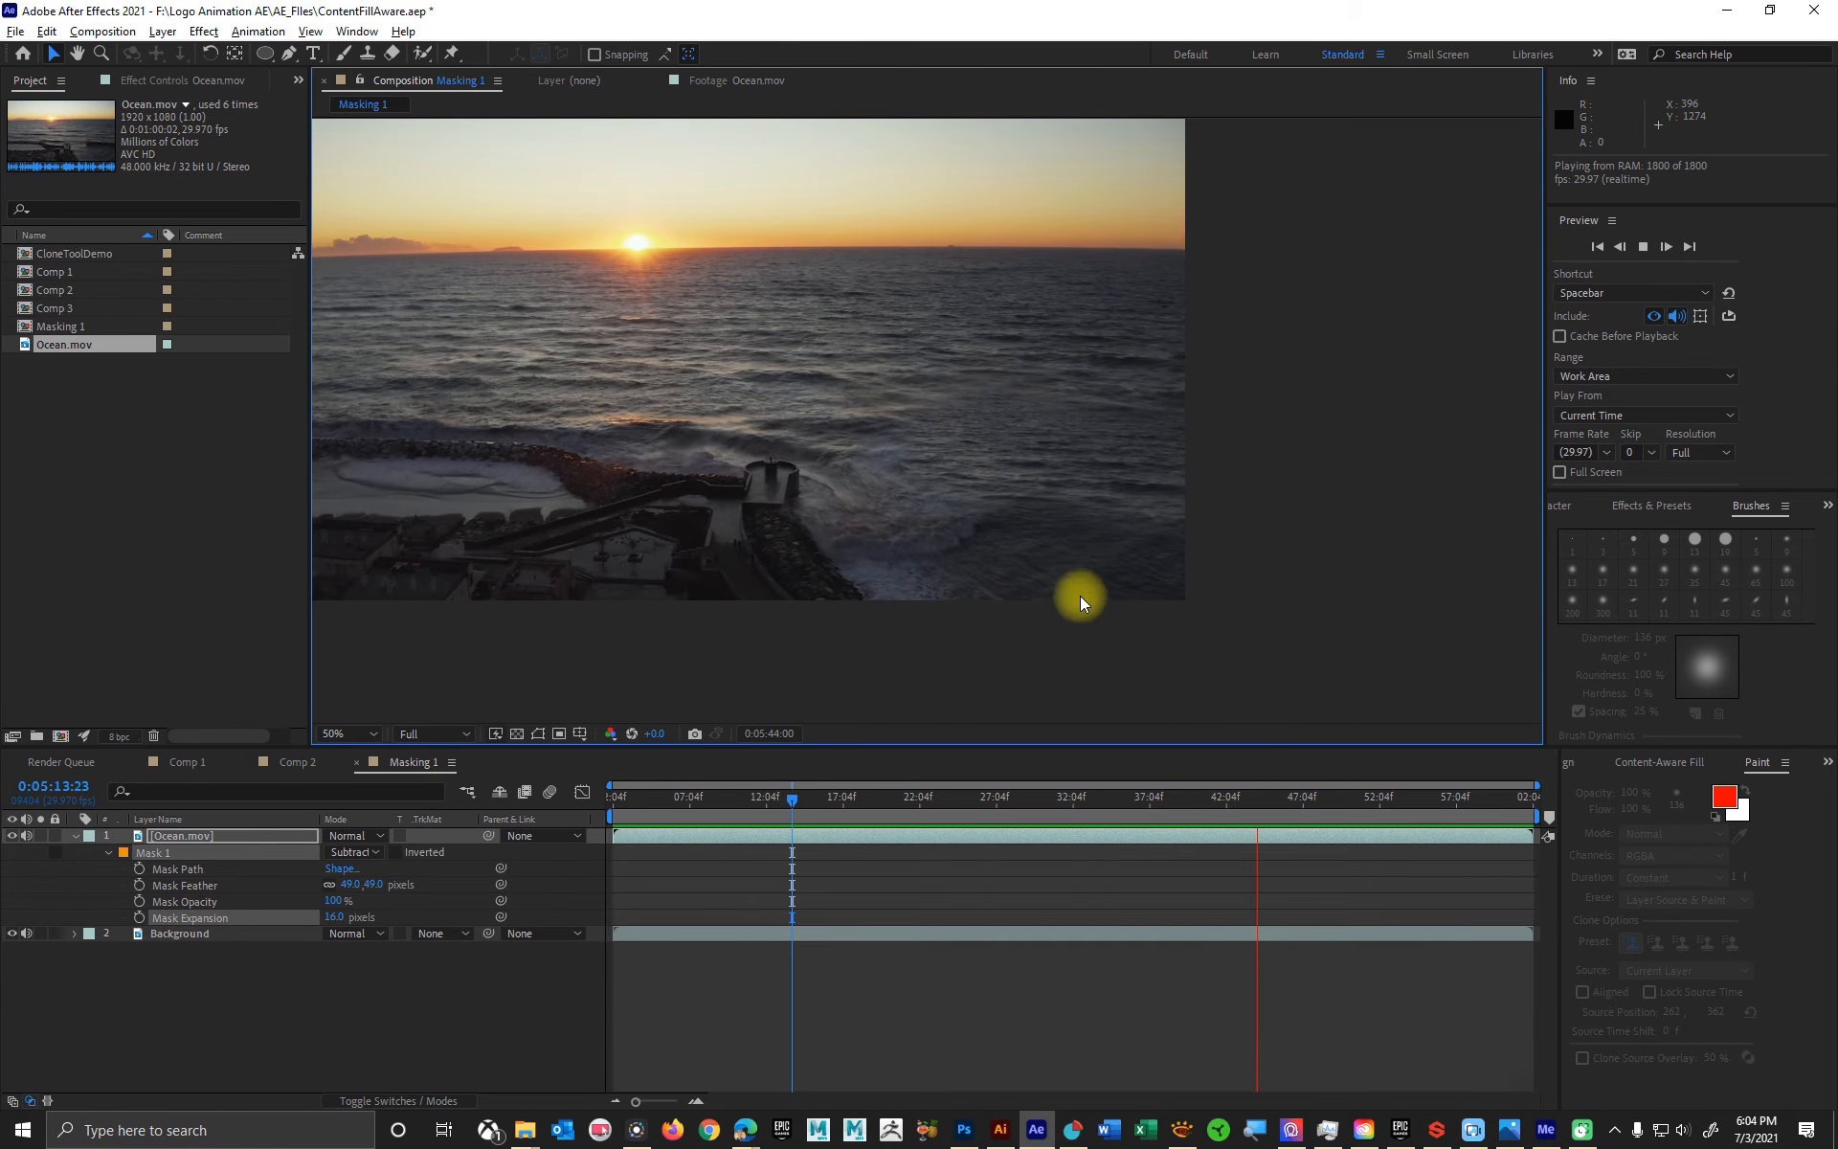
key(space)
- Reposition the Background layer to about 1272, 774 so its water matches the masked area at this frame
drag(1061, 472, 1131, 479)
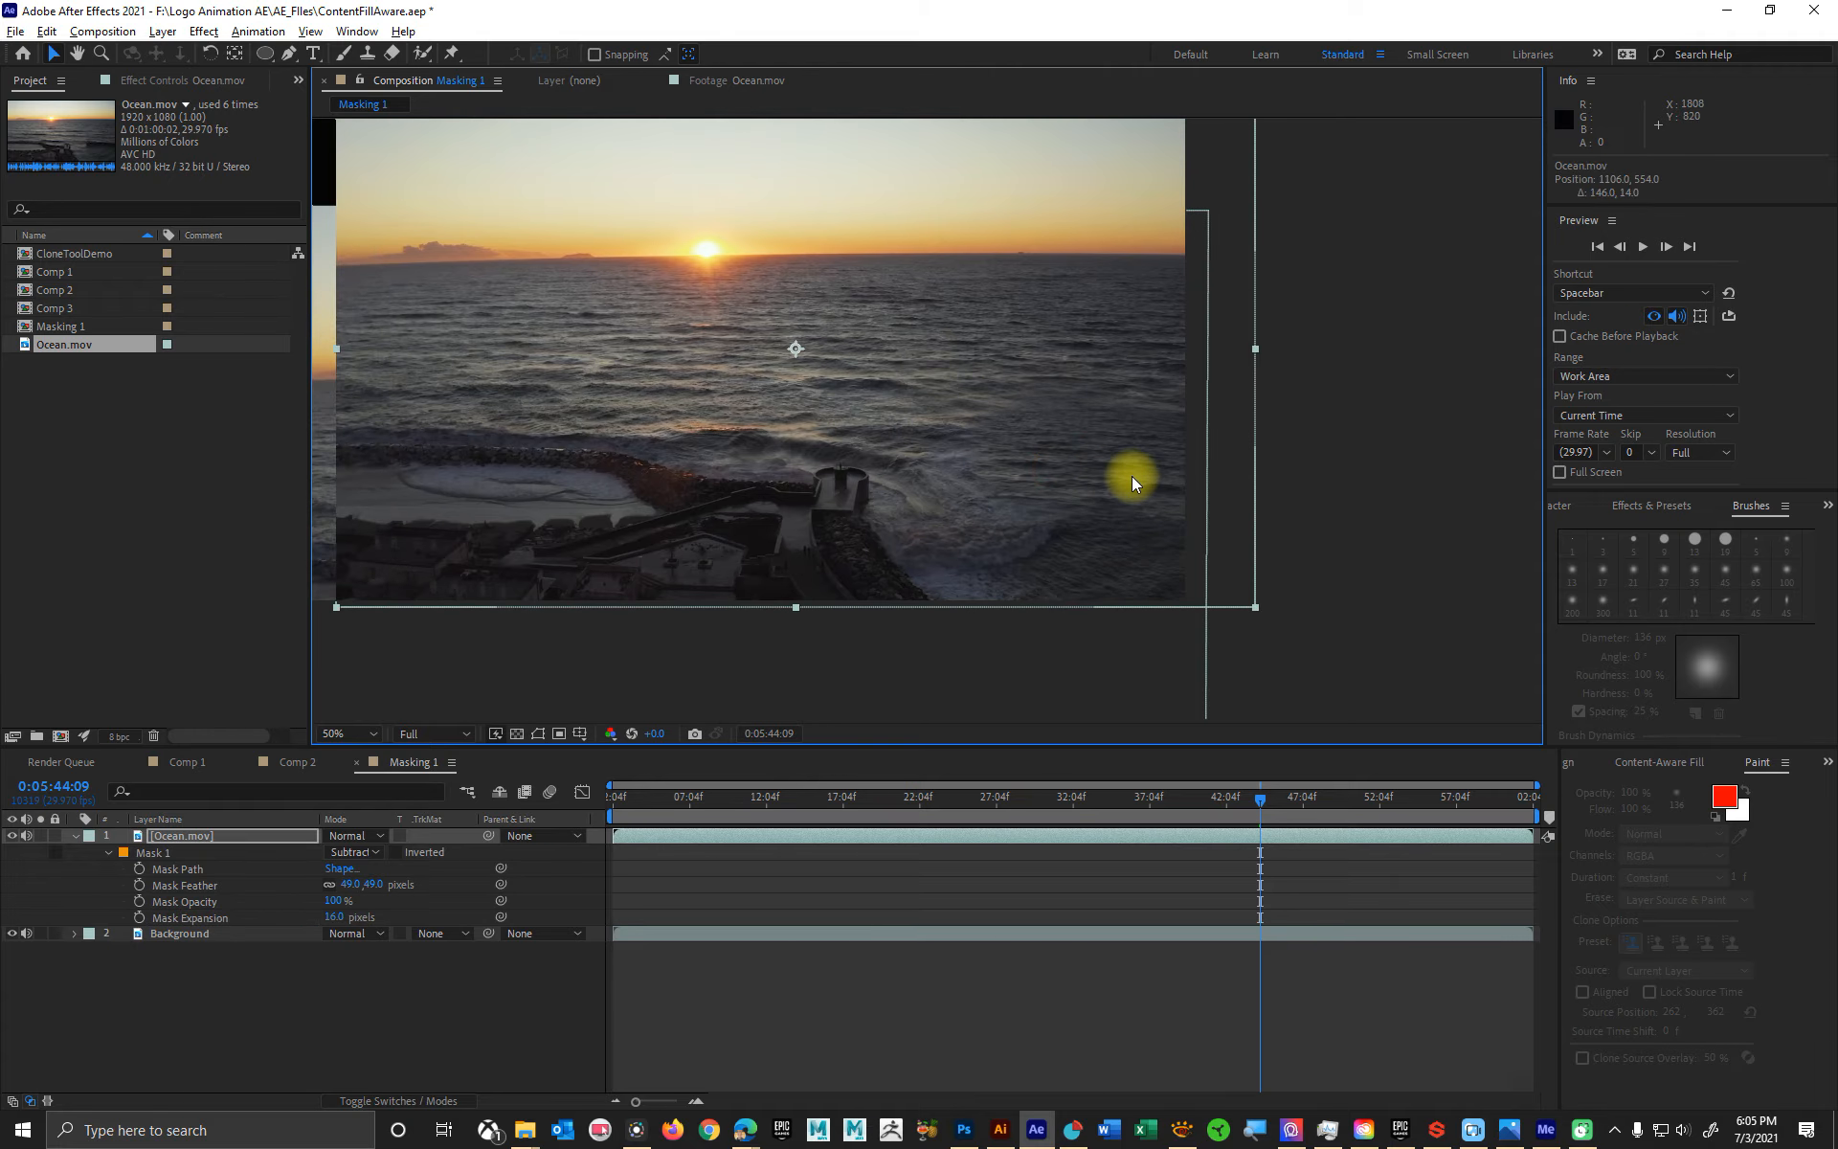
key(ctrl+z)
click(262, 934)
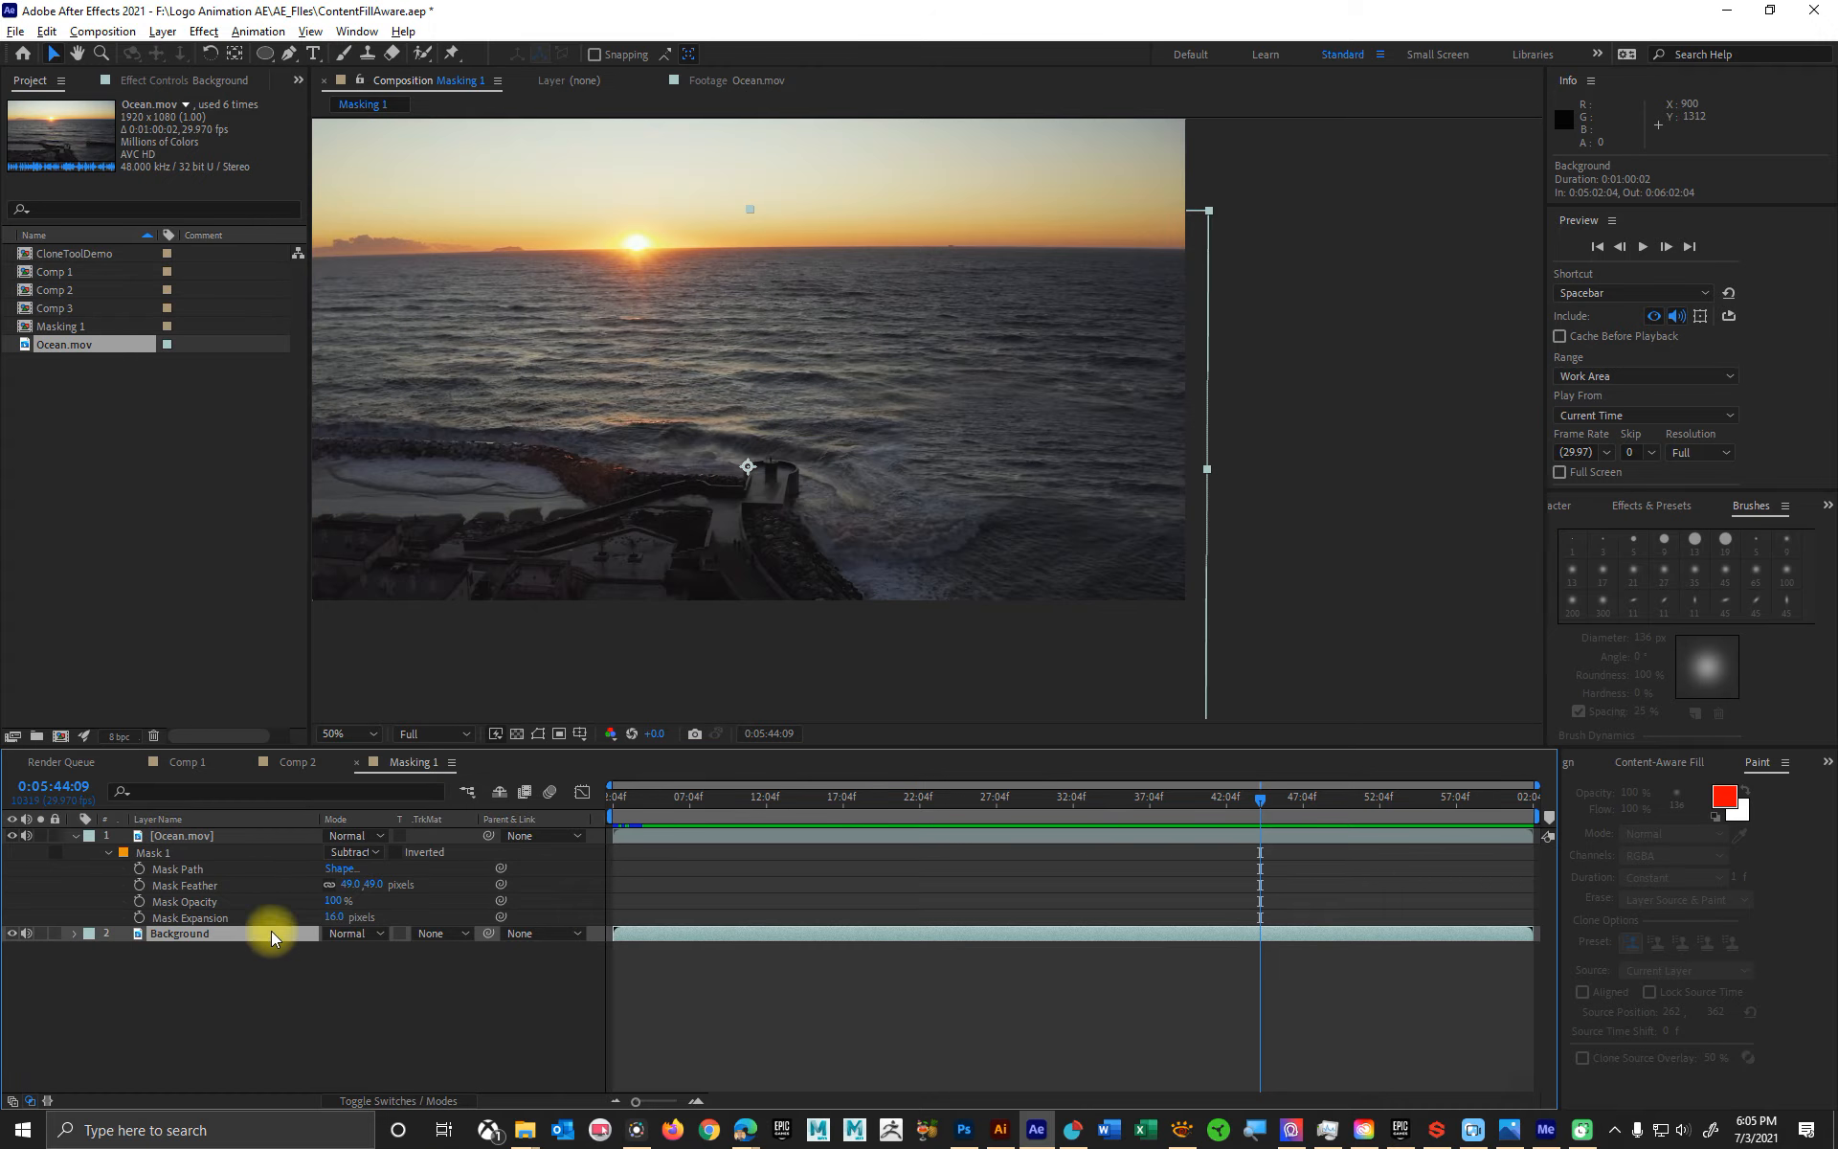
drag(1095, 429, 1413, 221)
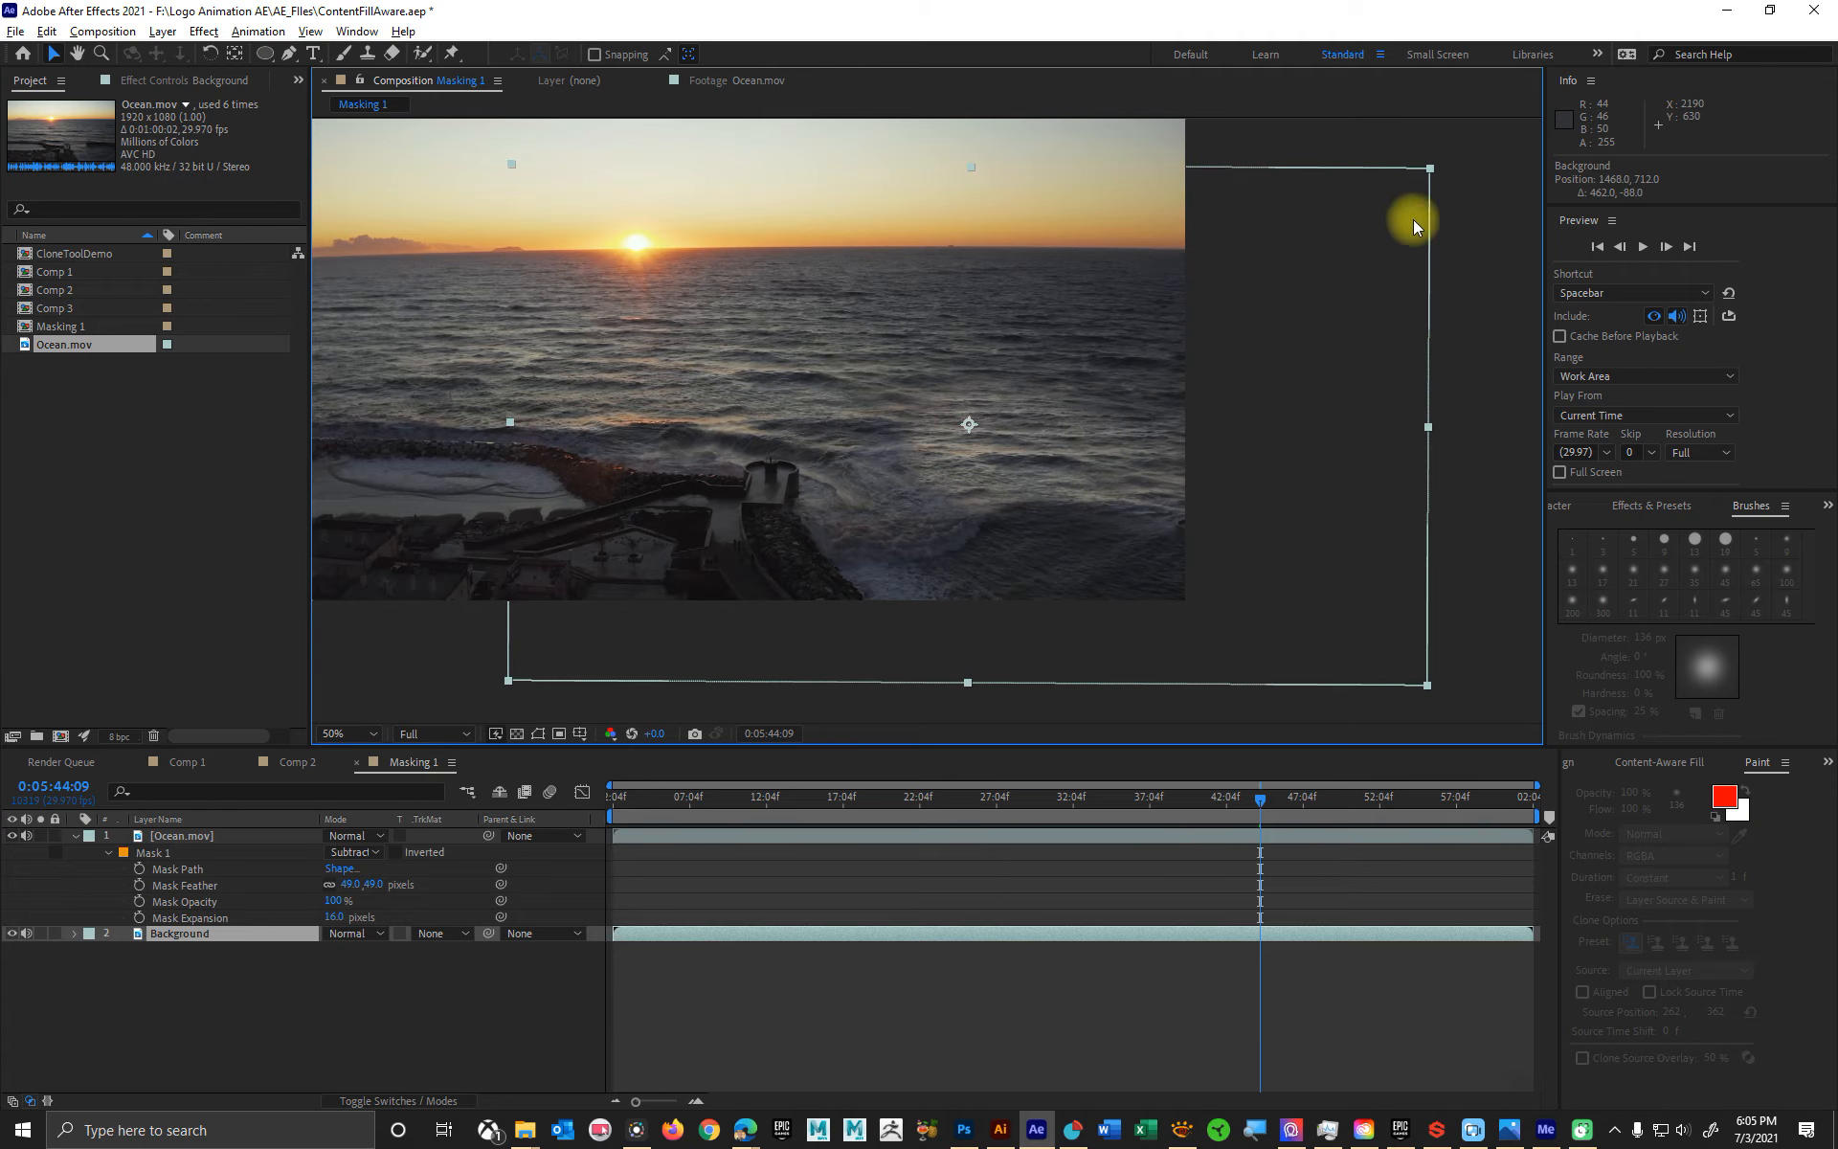
drag(1034, 446, 899, 462)
drag(1111, 467, 1065, 482)
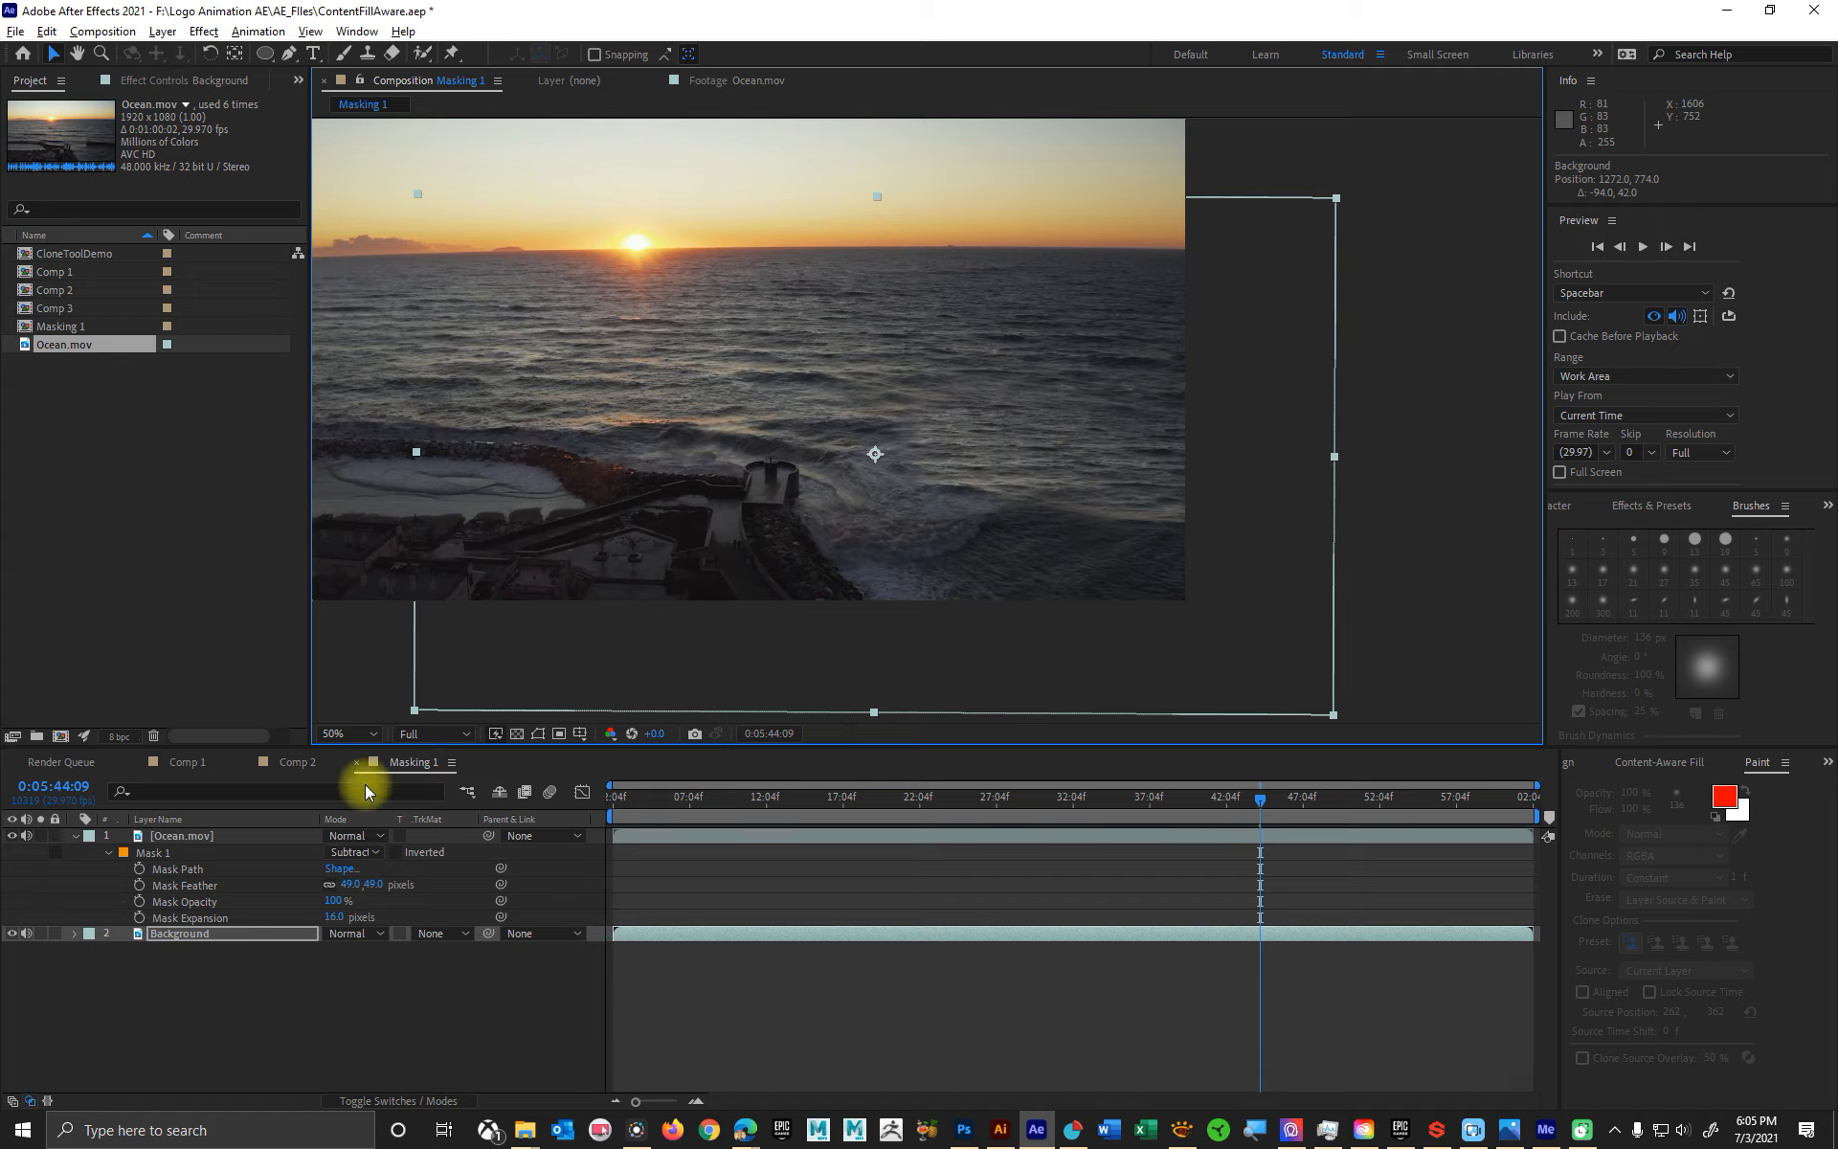
- Select the Background layer, clear the old effects search, and search the effects and presets for "color"
click(190, 934)
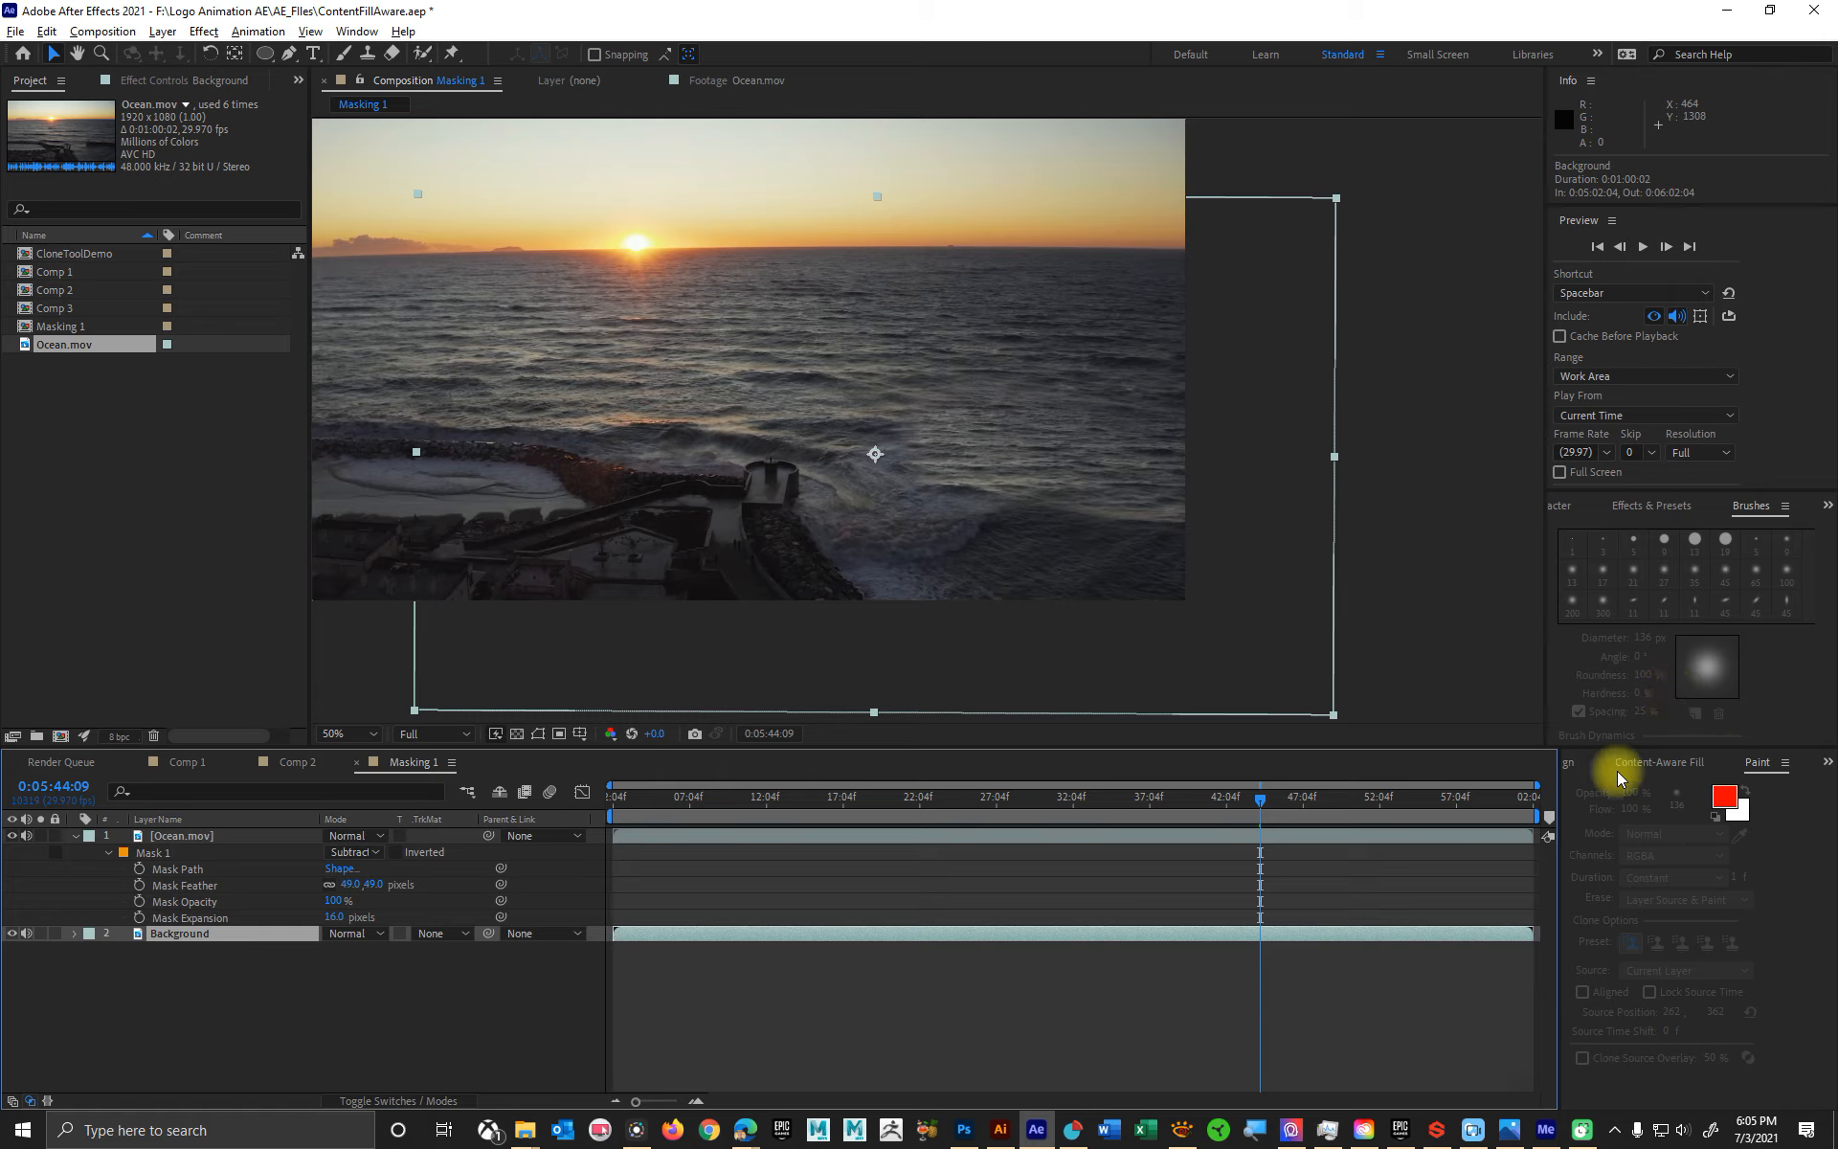
click(1659, 509)
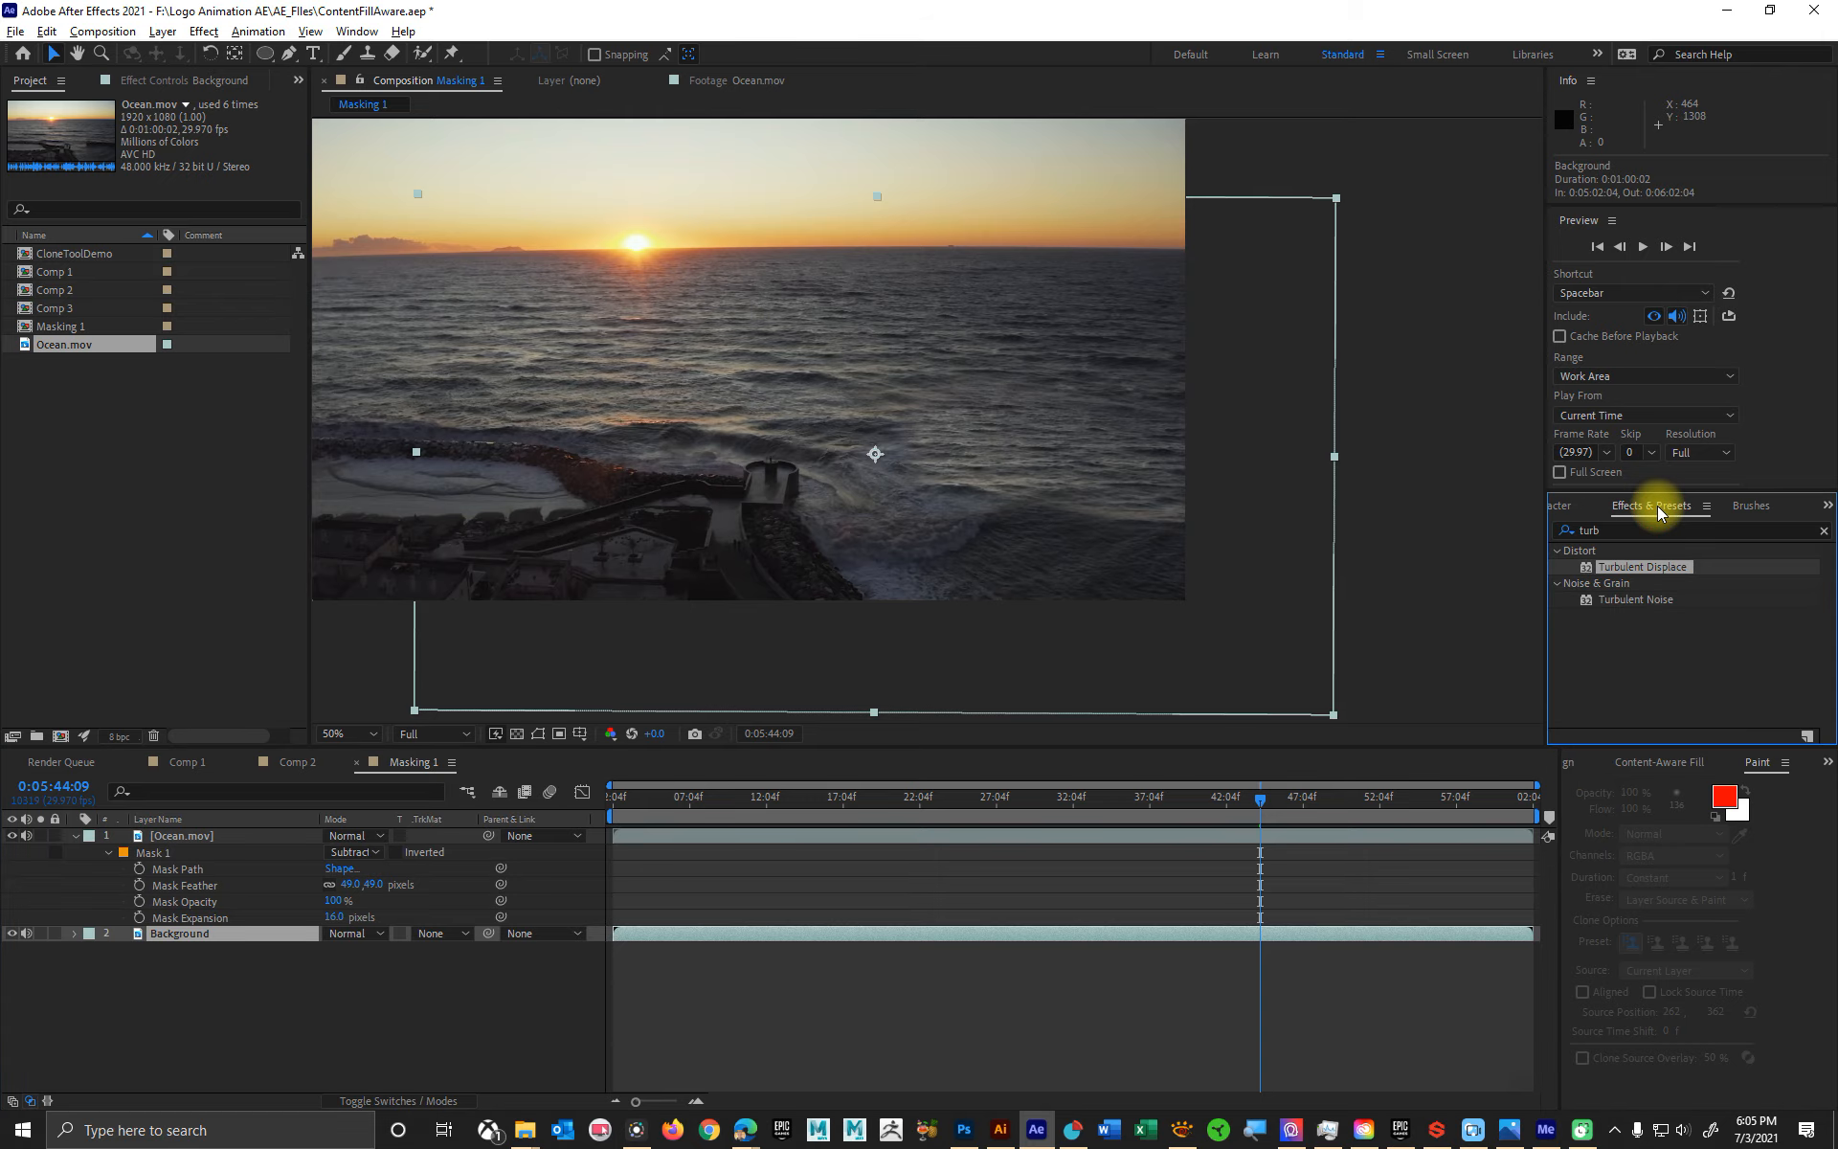
click(1824, 532)
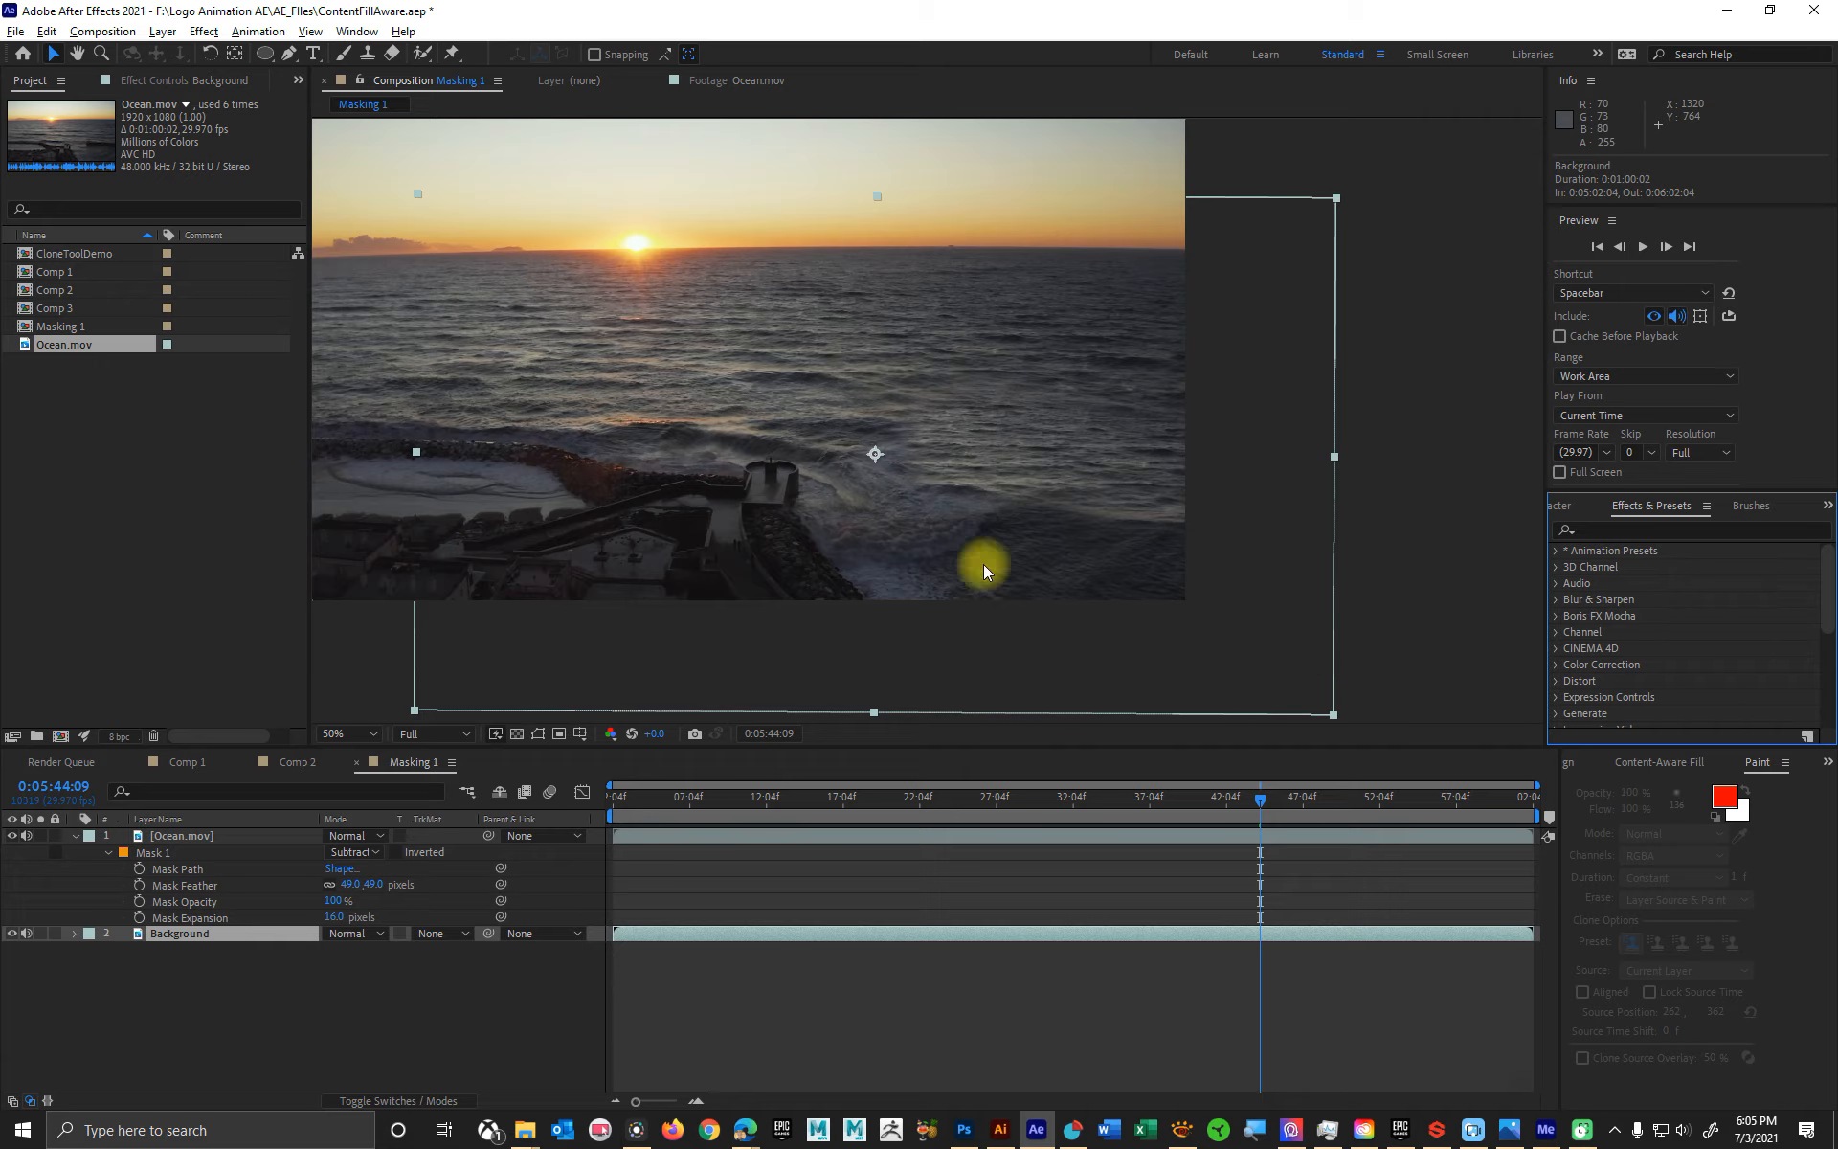
click(1582, 531)
text(color)
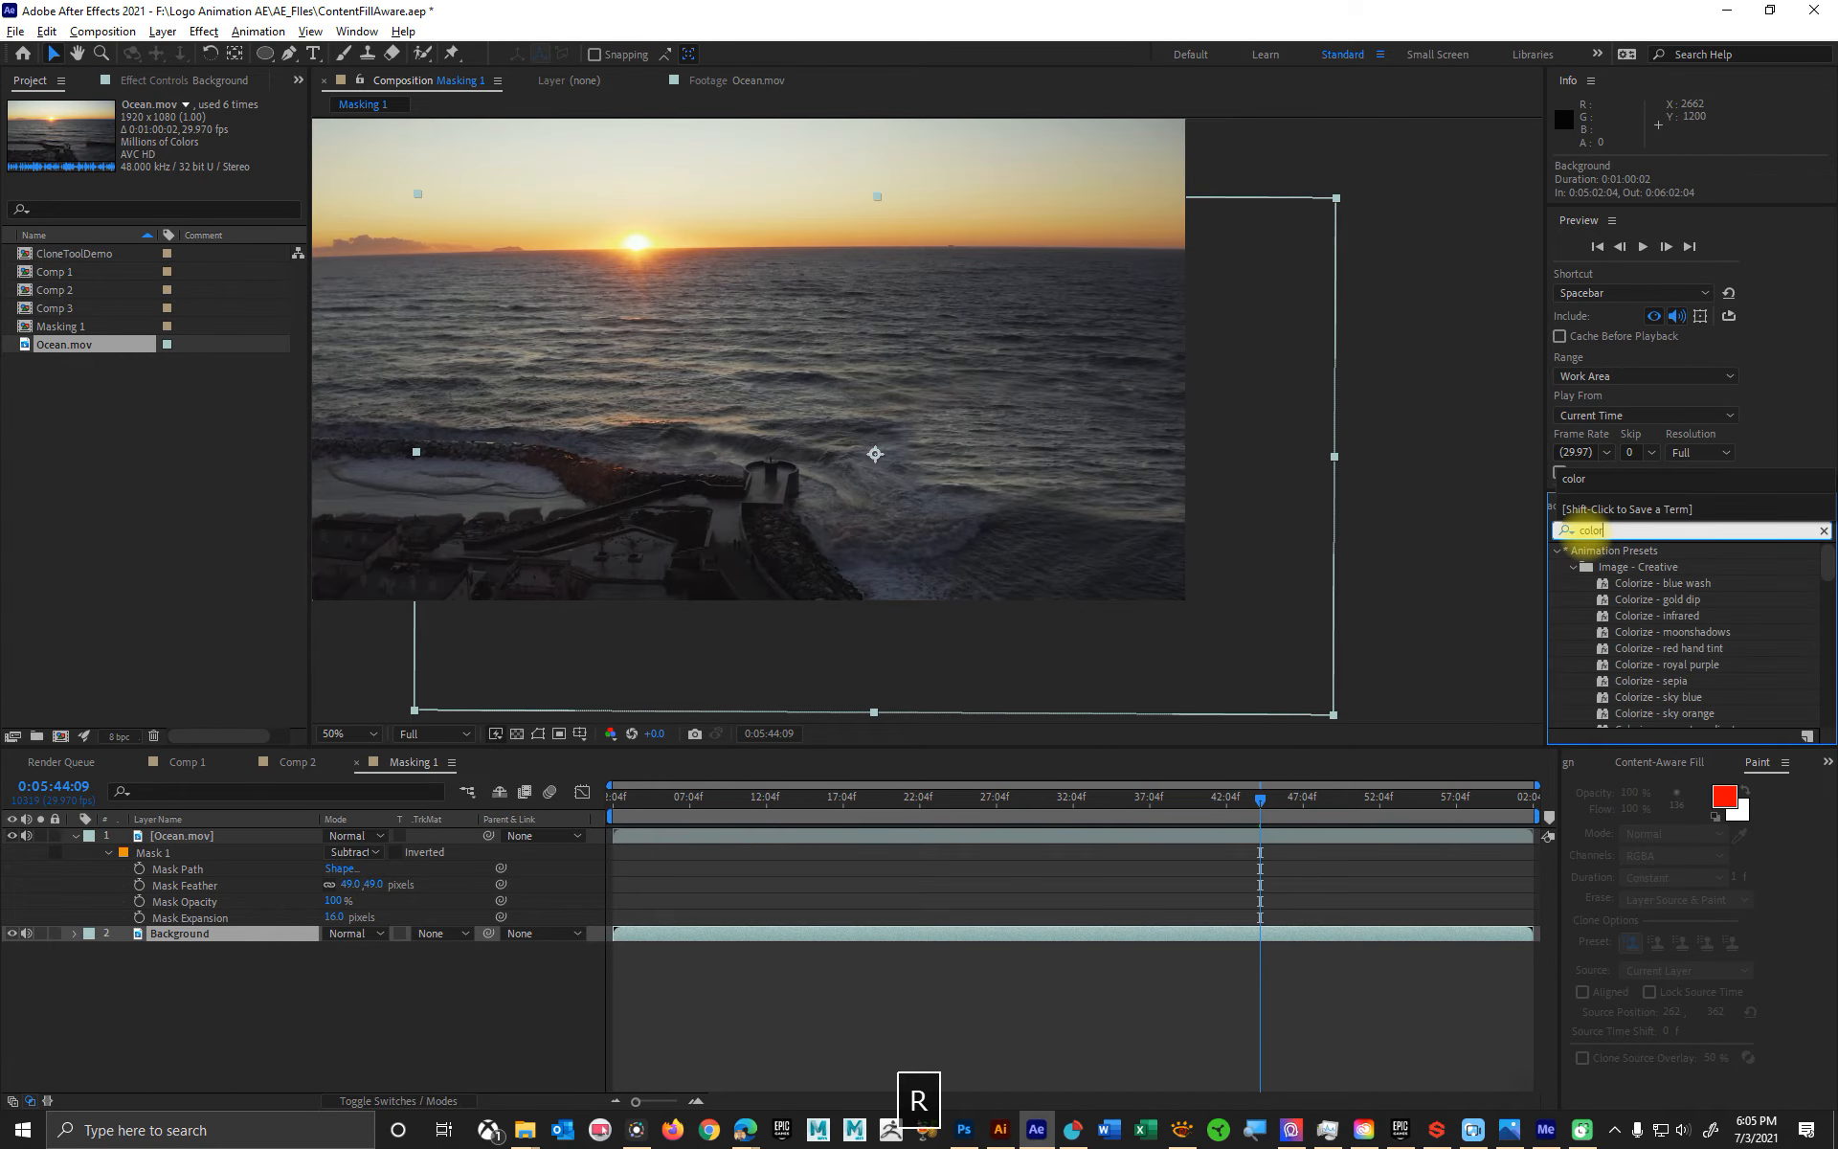
scroll(1778, 658, down, 1)
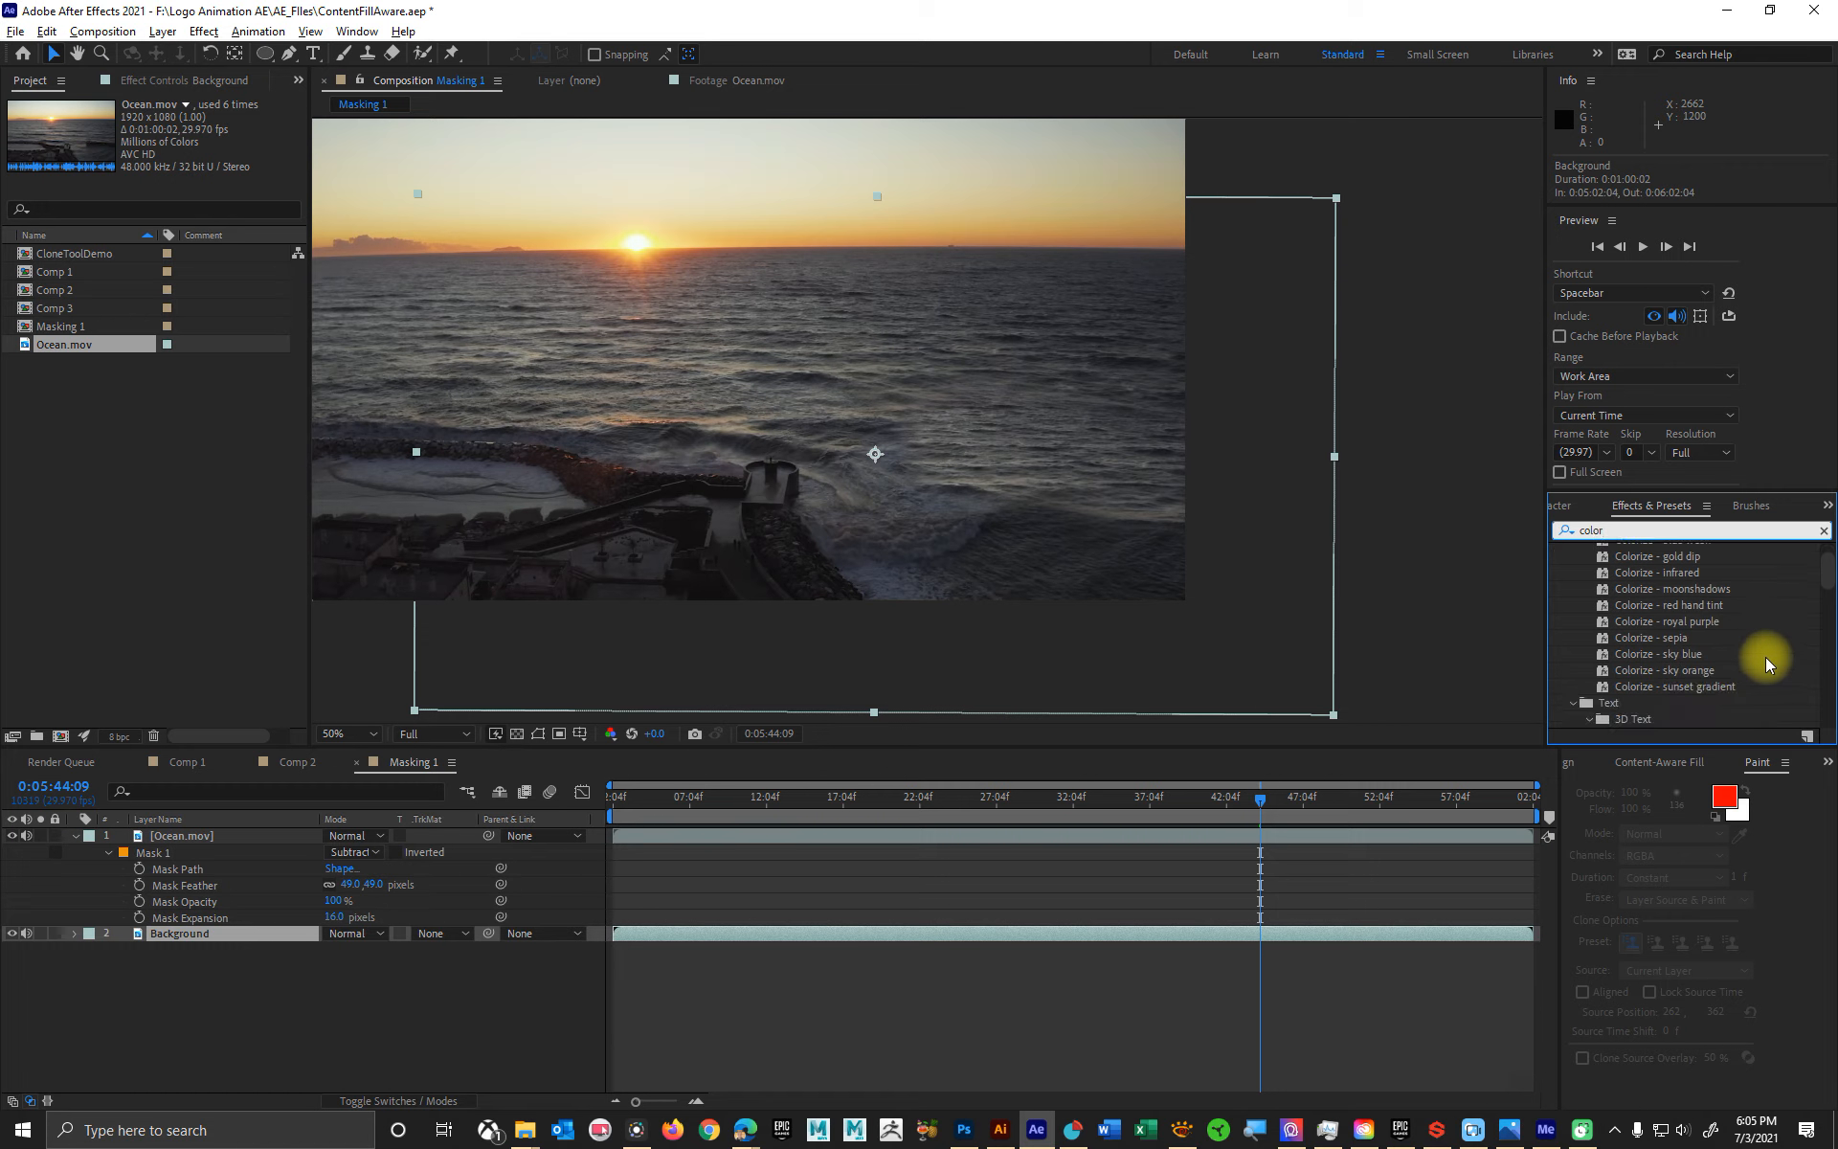
scroll(1710, 681, up, 1)
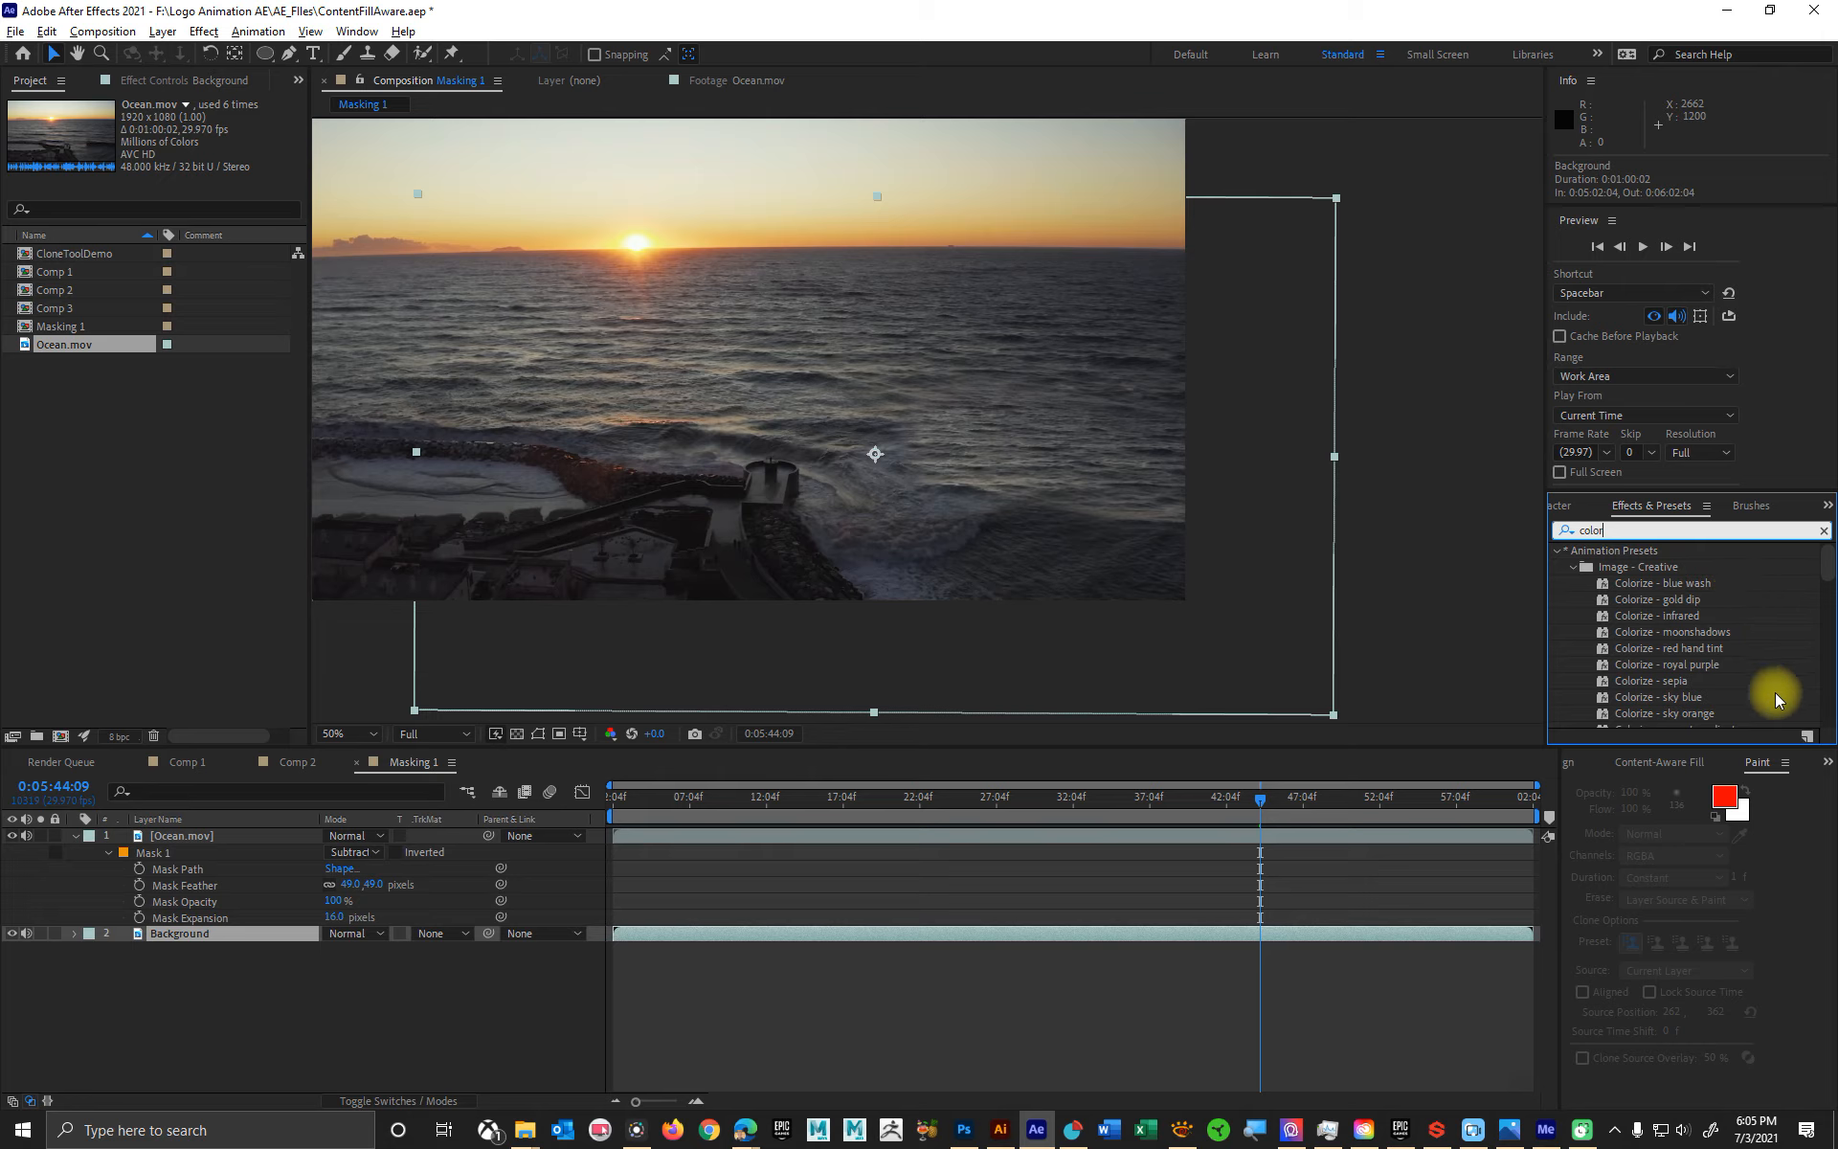
- Search the effects and presets for "adj" instead, and clear the search to list all categories
double_click(1617, 529)
text(adj)
key(BackSpace)
key(BackSpace)
key(BackSpace)
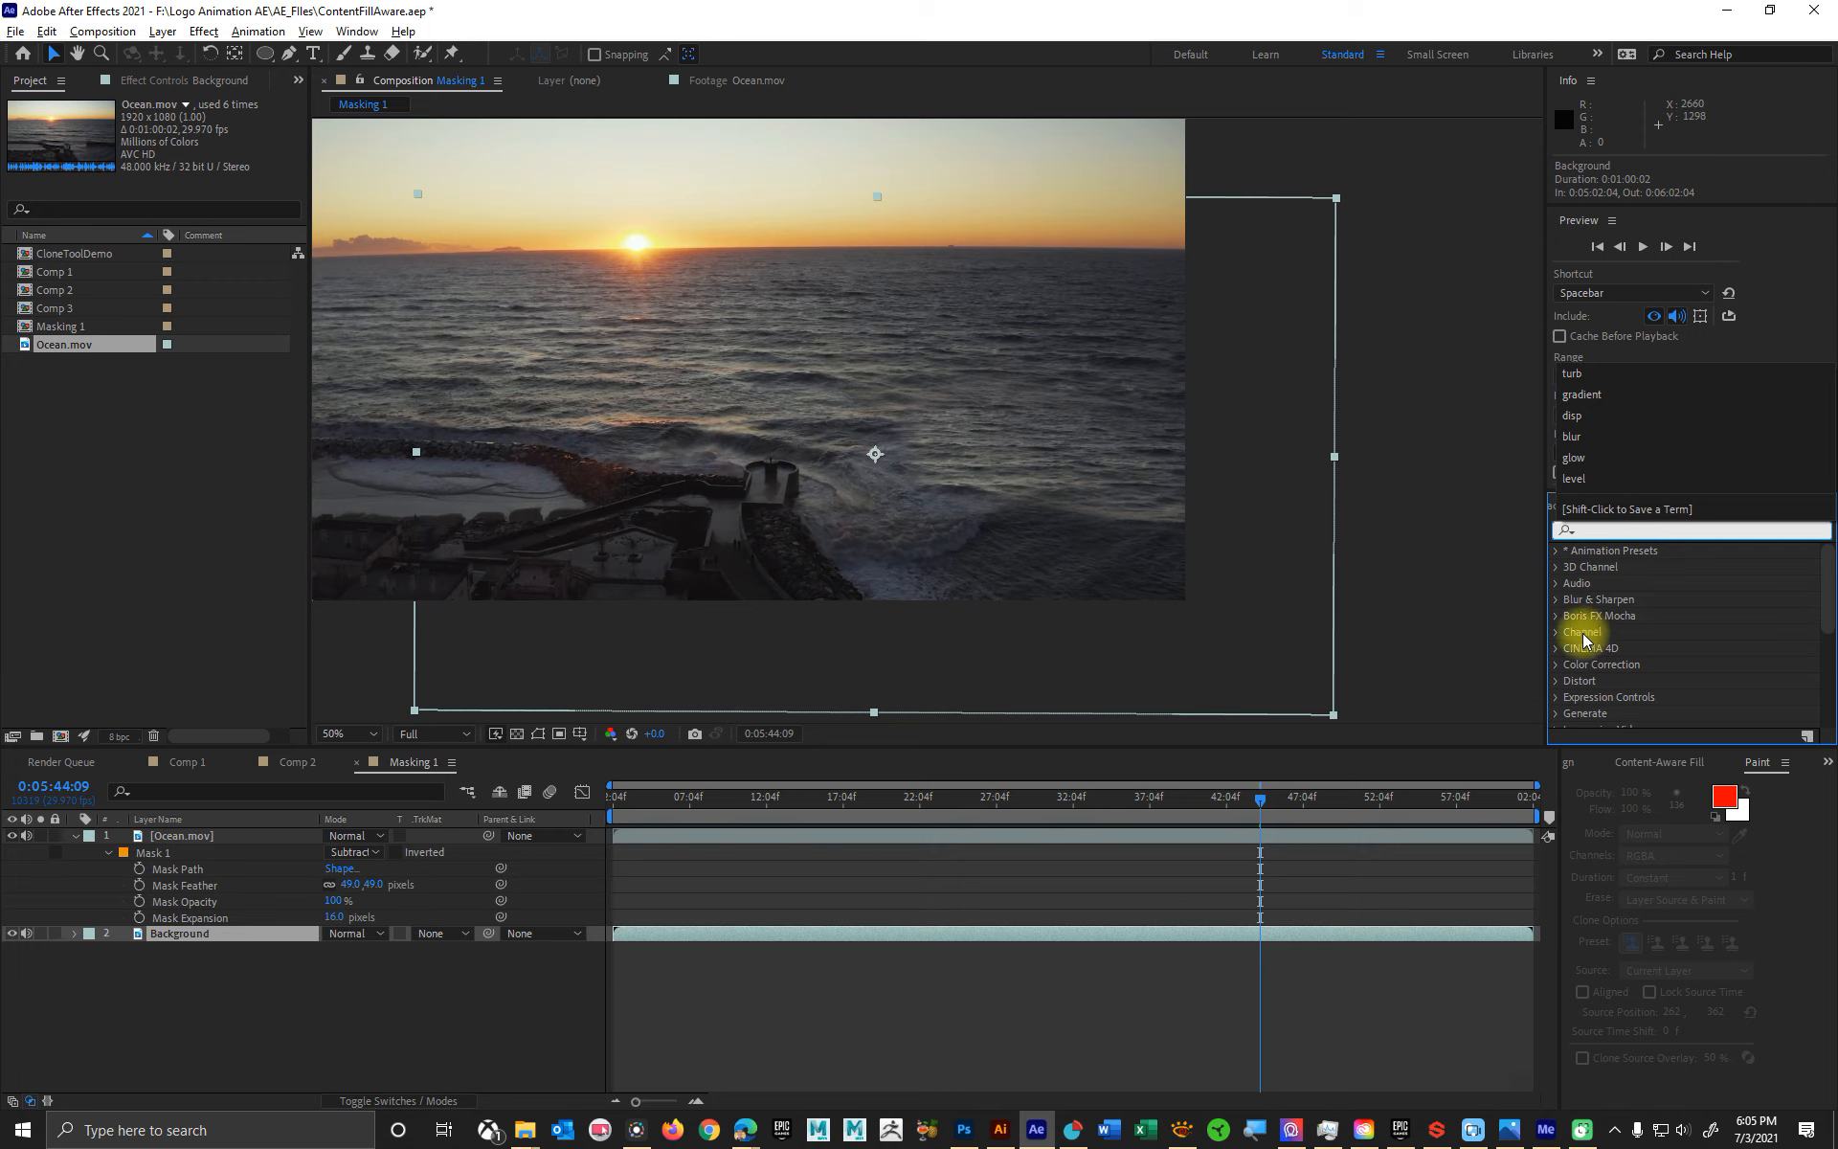
- Apply the Gamma/Pedestal/Gain effect from the Color Correction category to the Background layer
click(1558, 666)
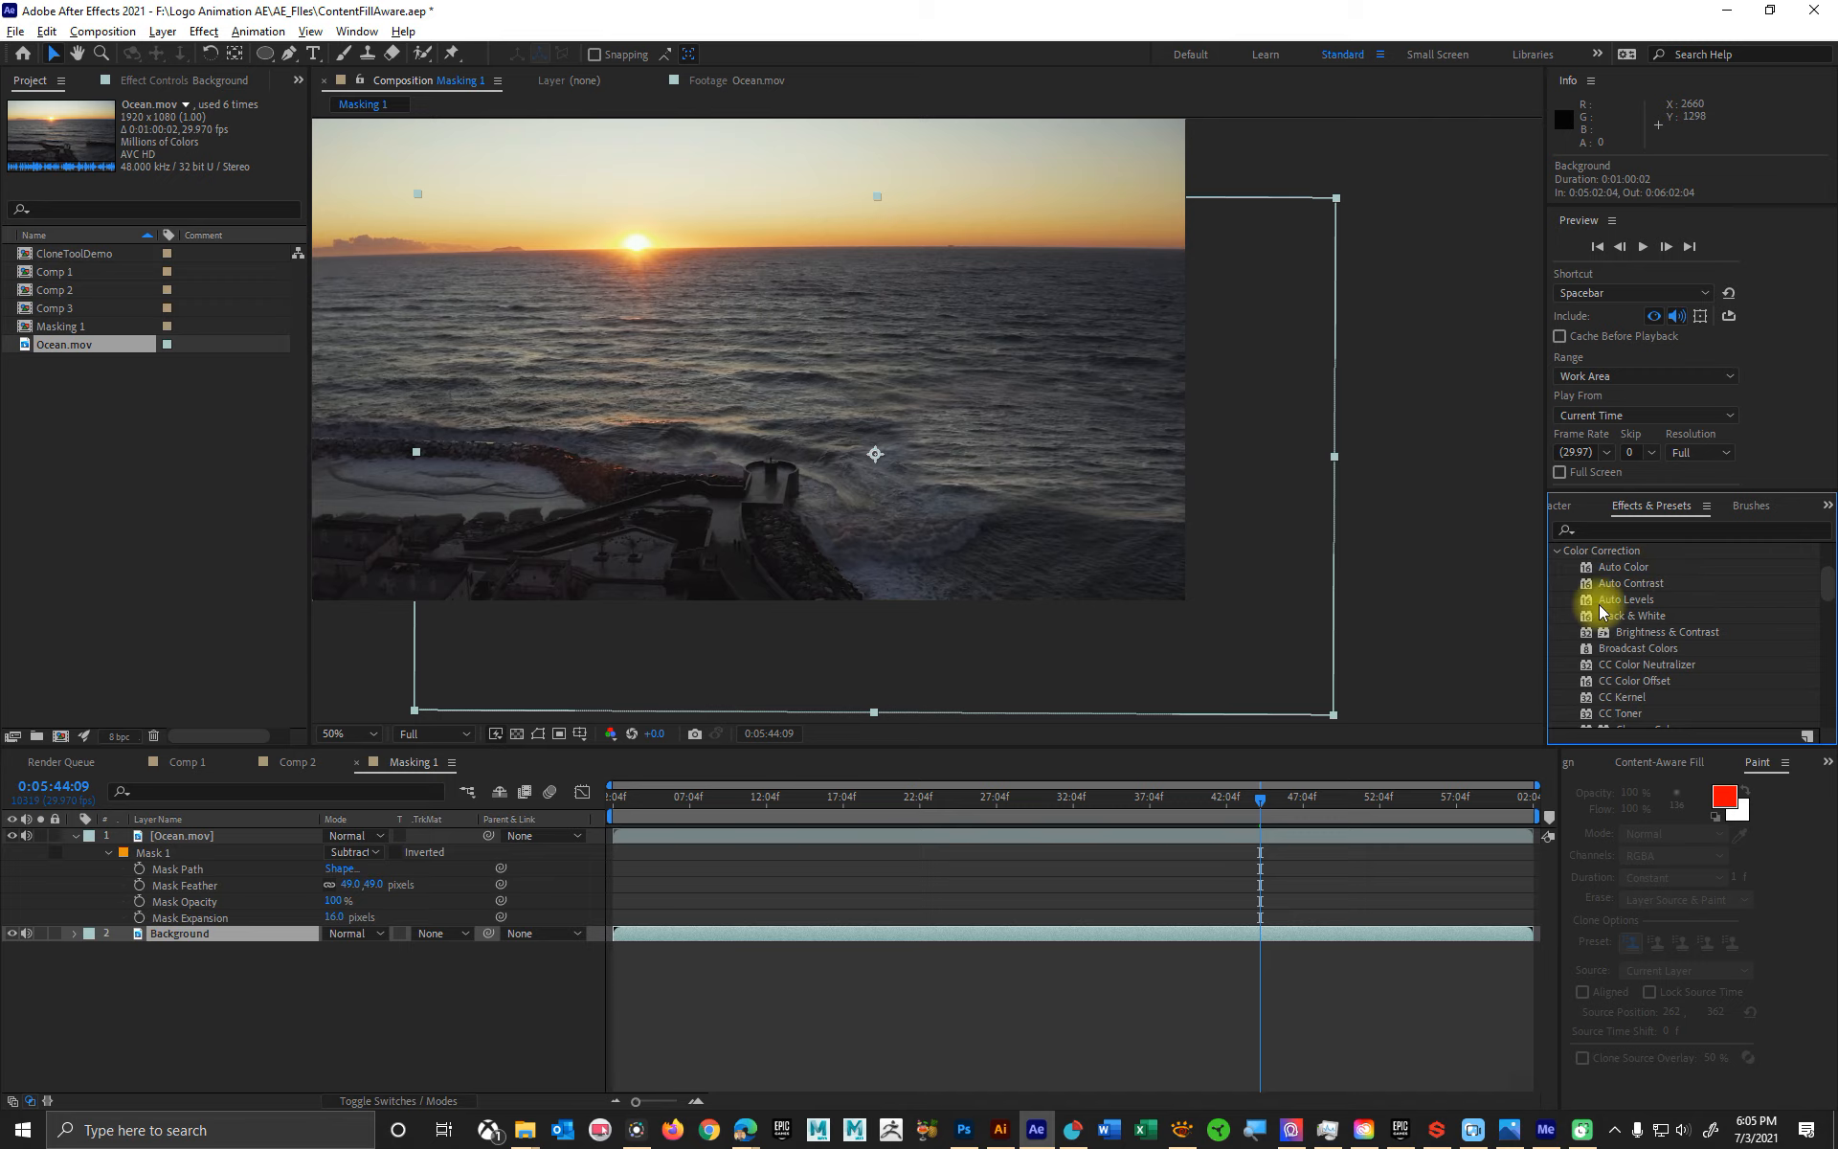
scroll(1688, 663, down, 3)
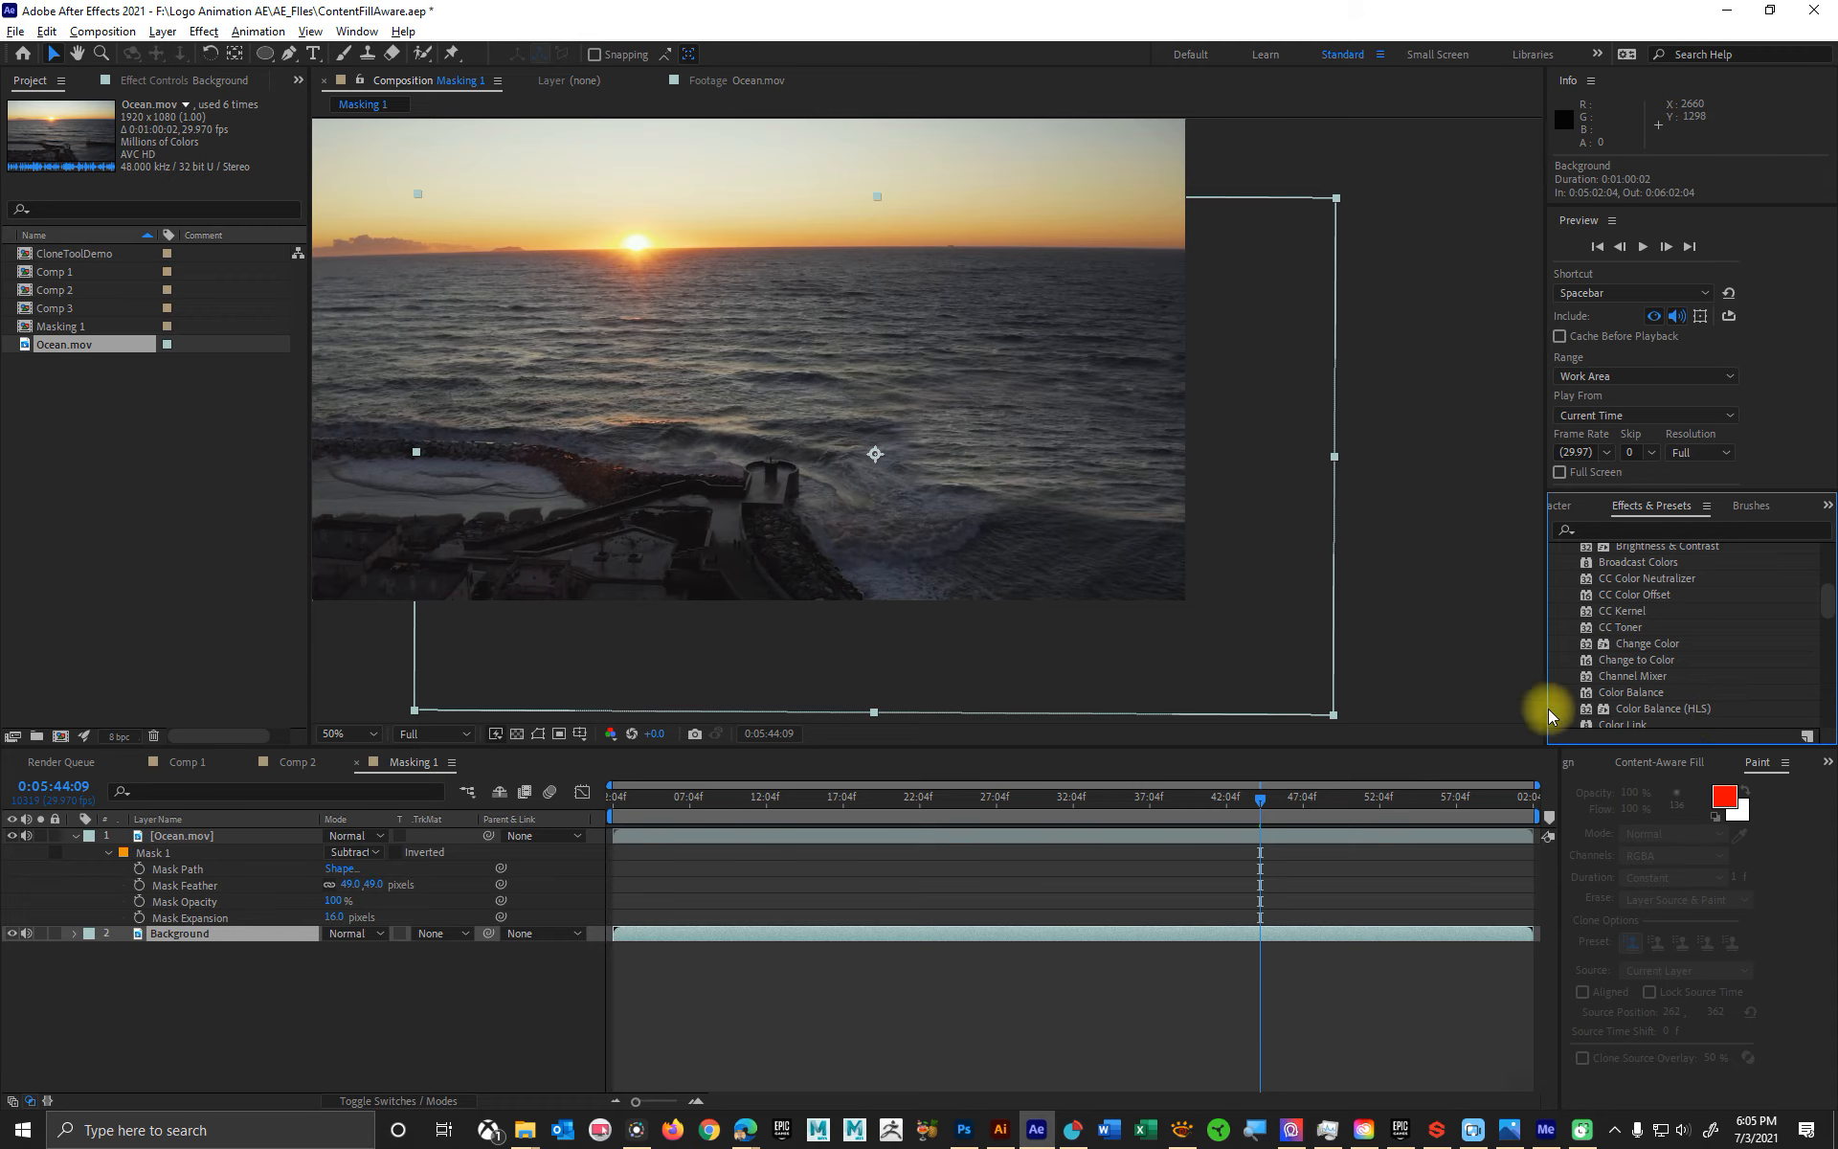
scroll(1714, 652, down, 2)
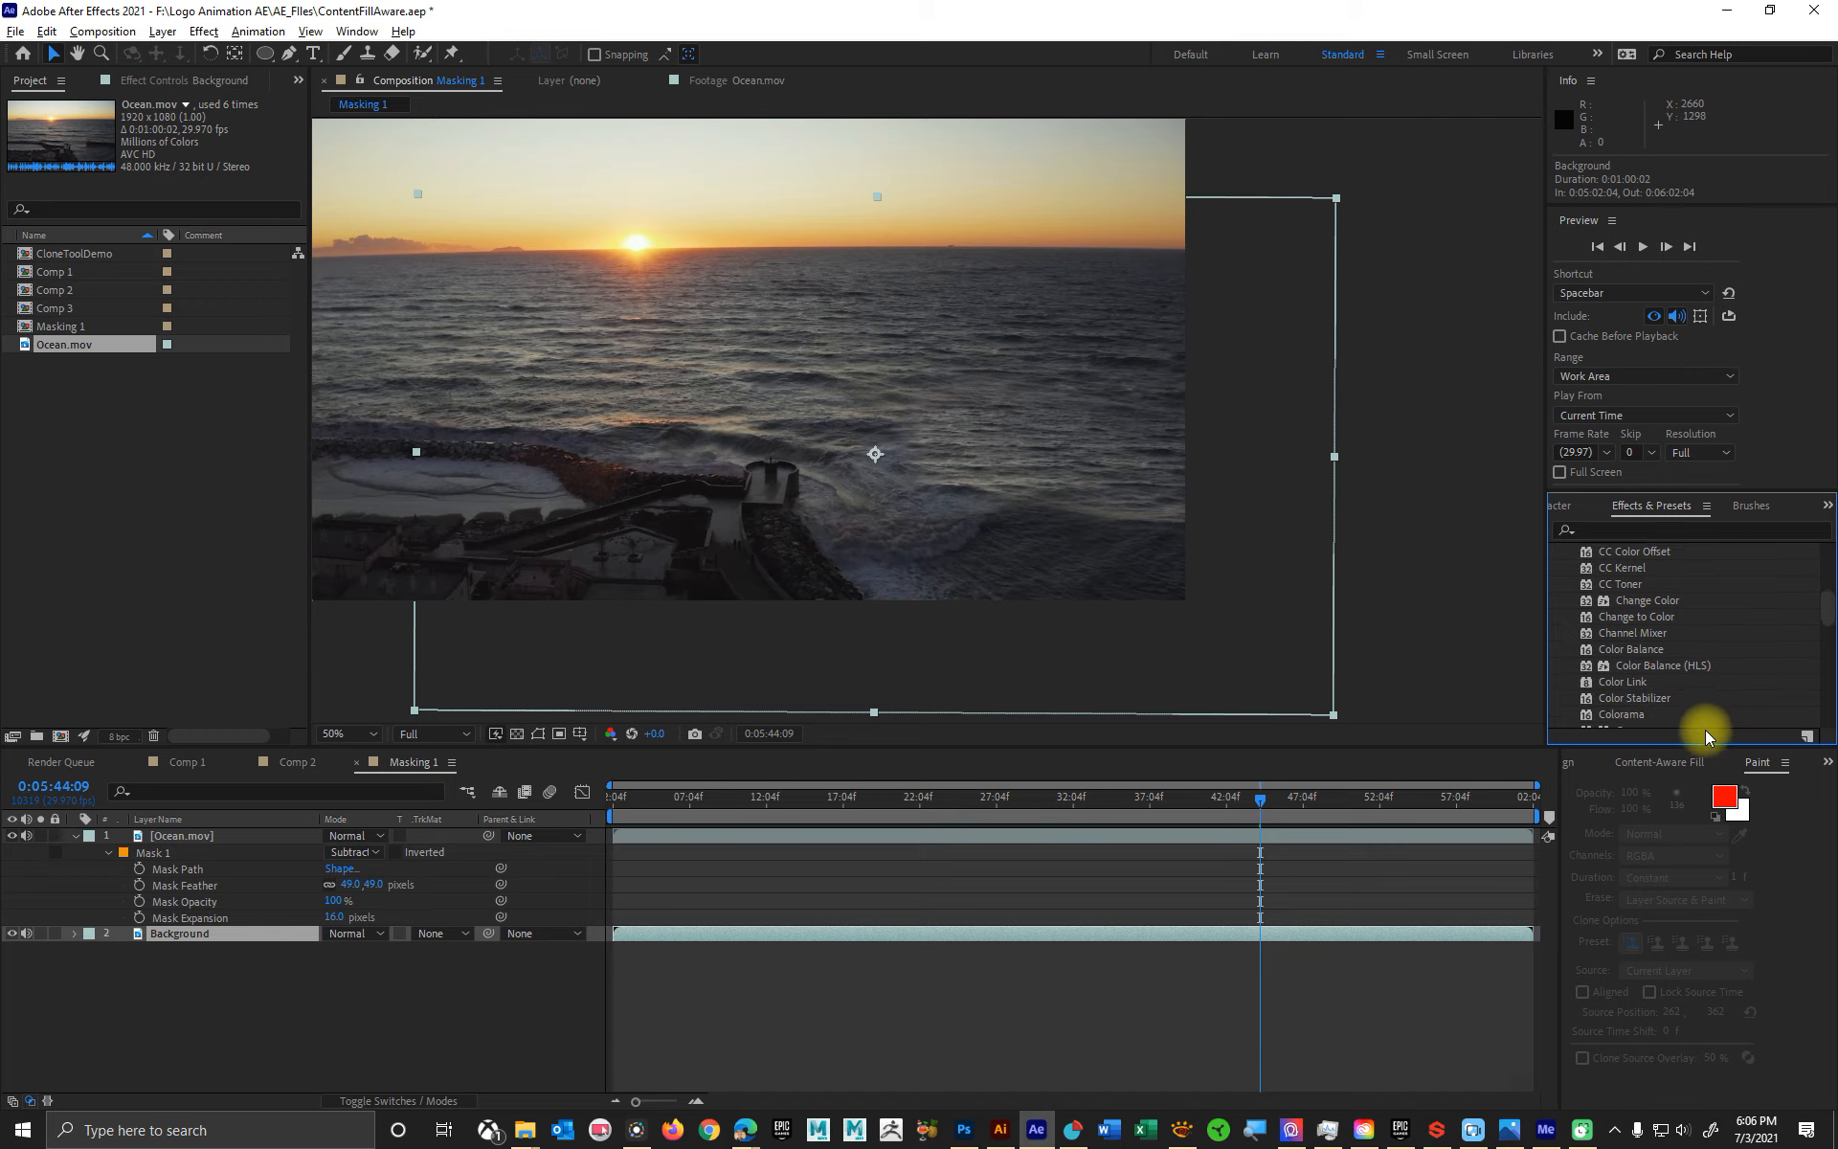
scroll(1681, 704, down, 1)
scroll(1680, 704, down, 1)
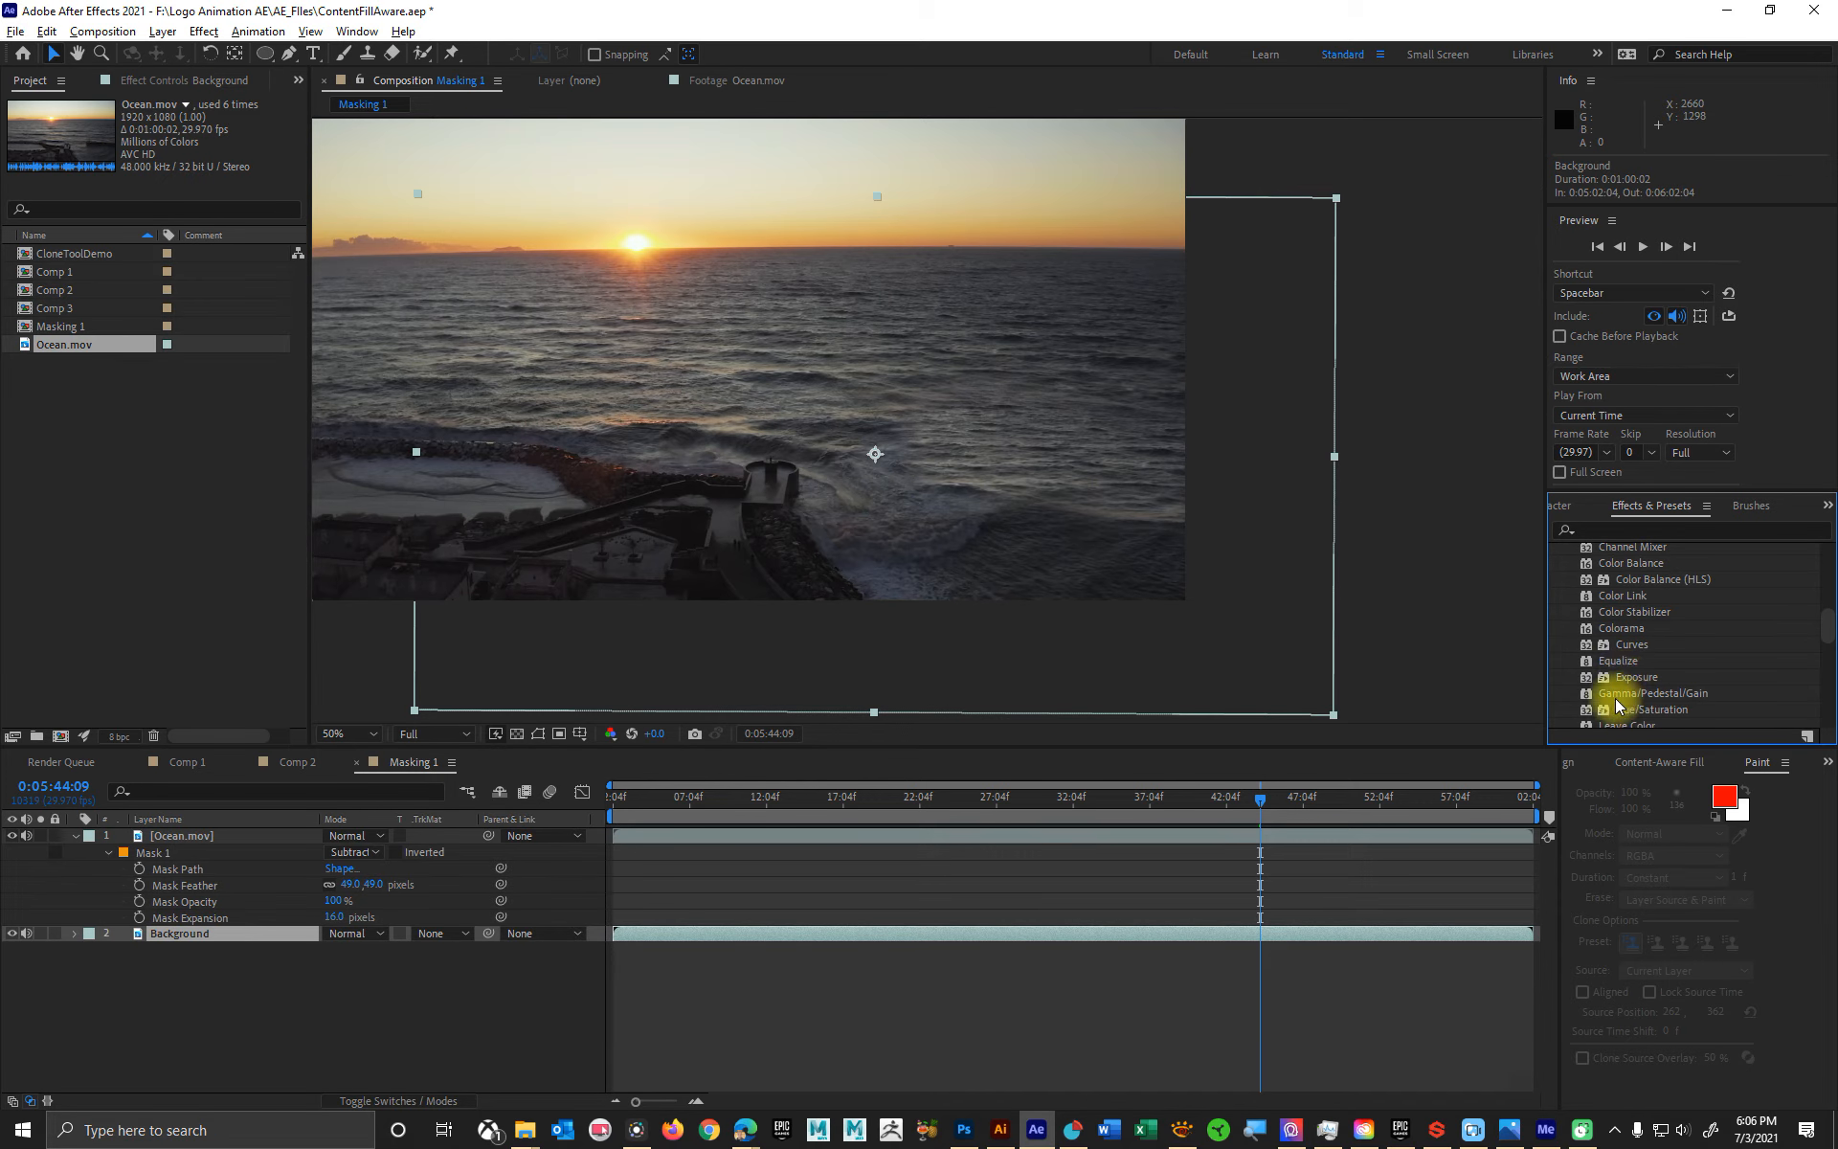
drag(1667, 695, 208, 938)
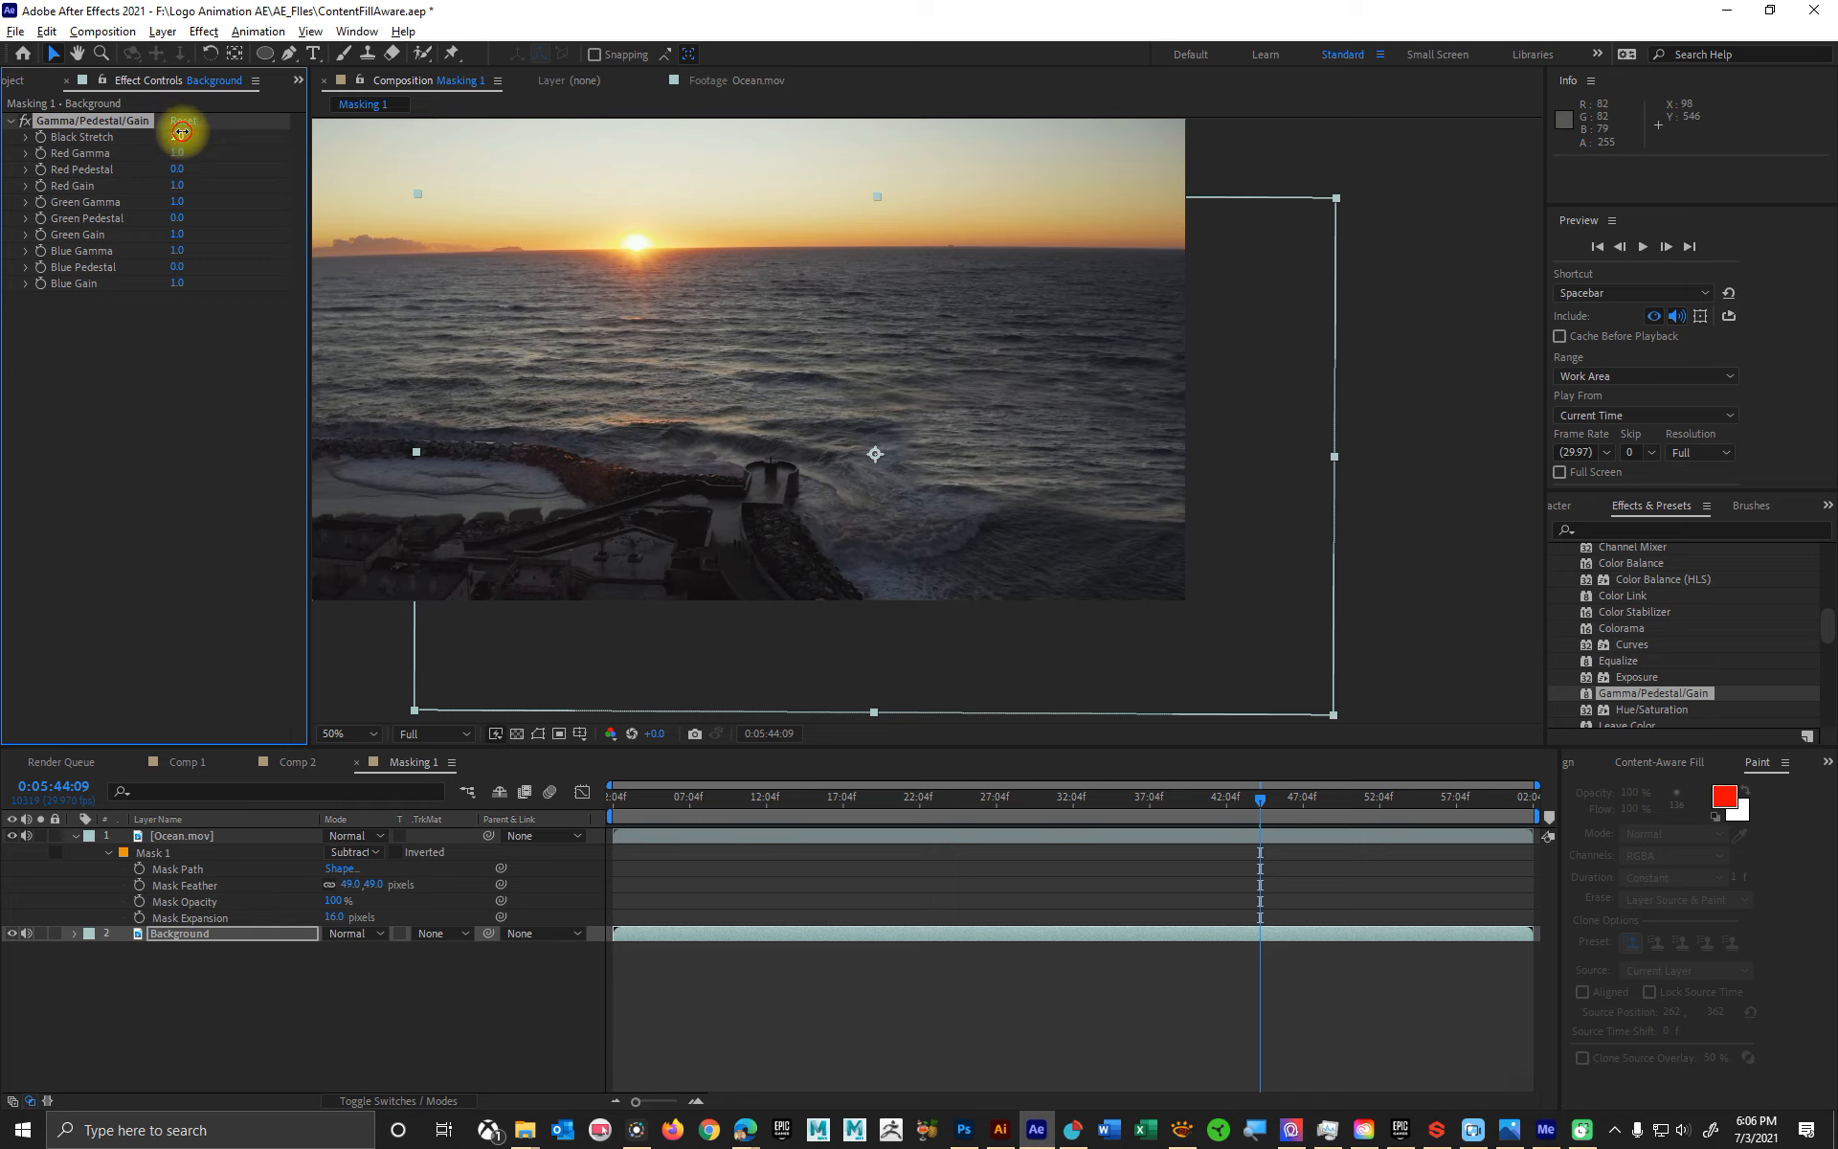
drag(141, 150, 2, 149)
key(ctrl+z)
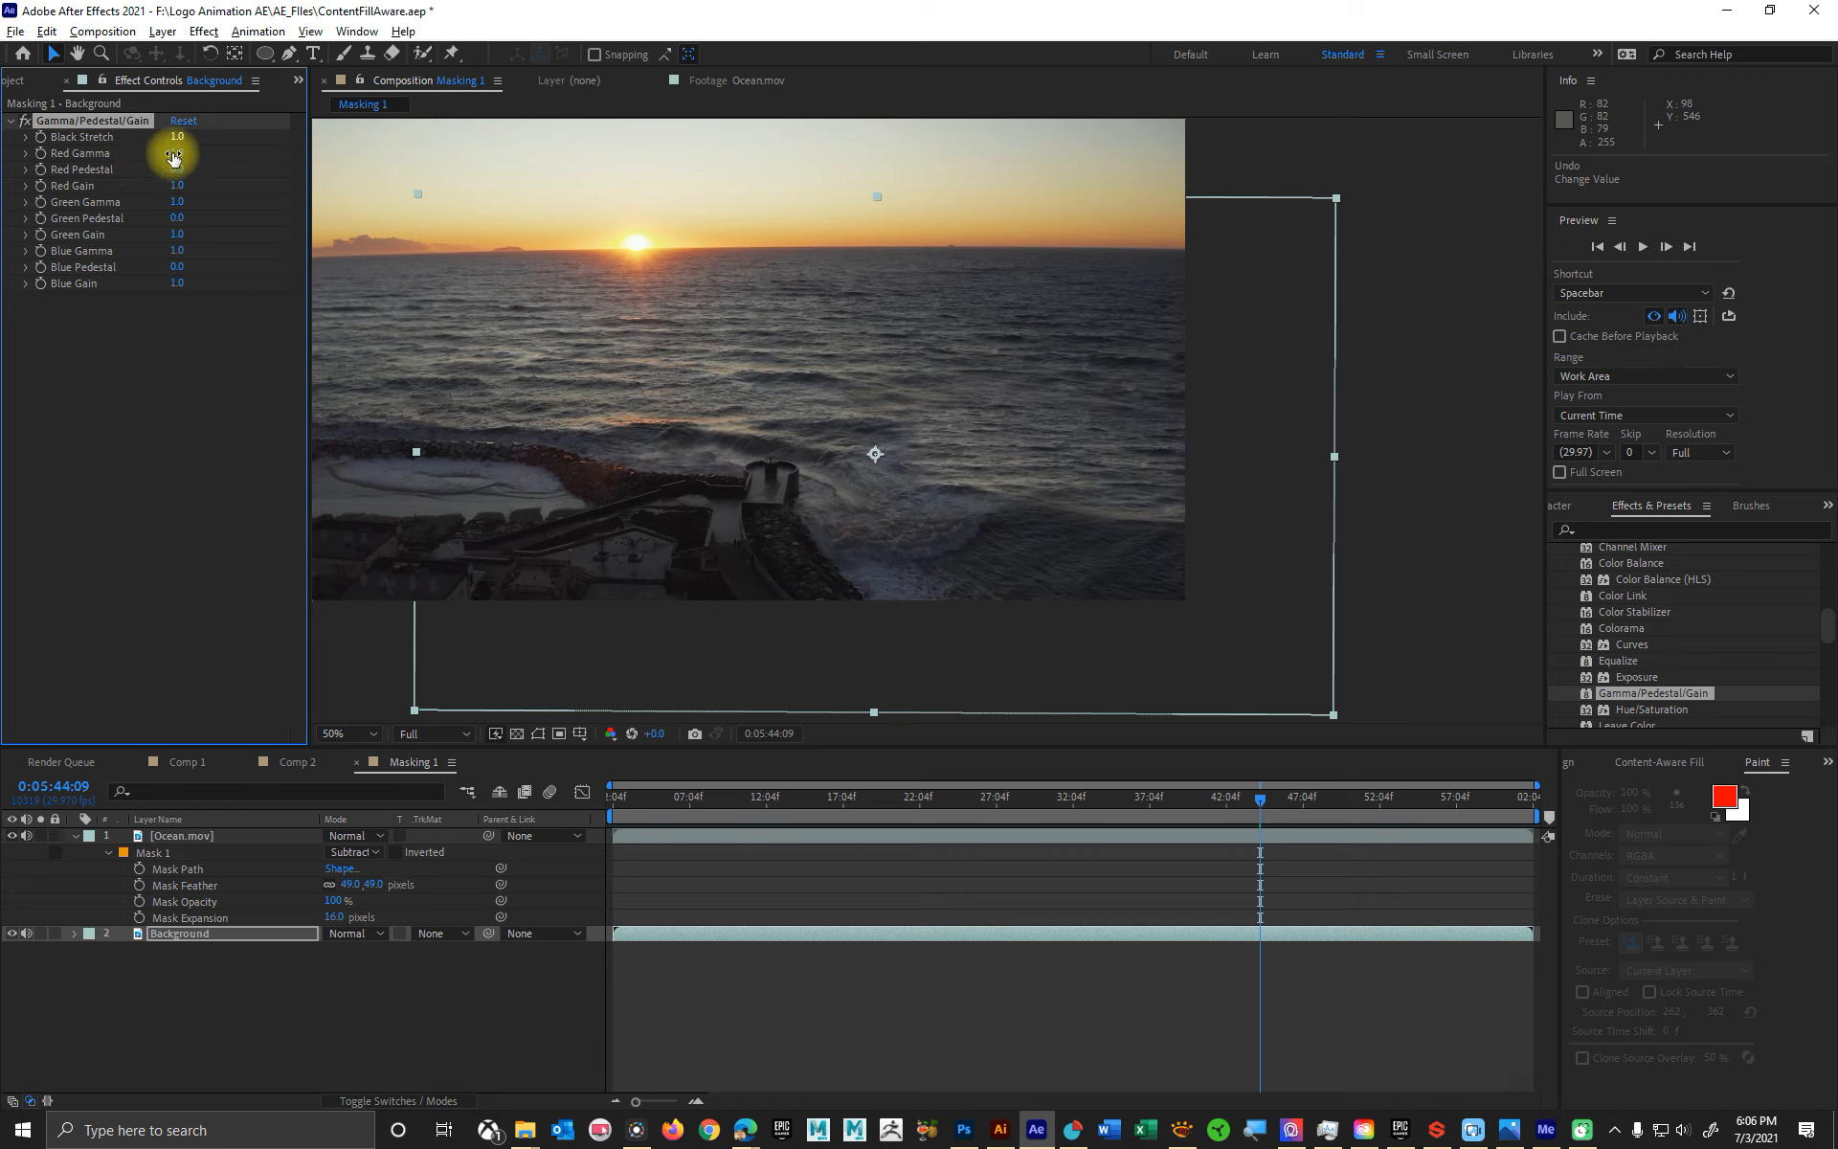
drag(173, 154, 61, 146)
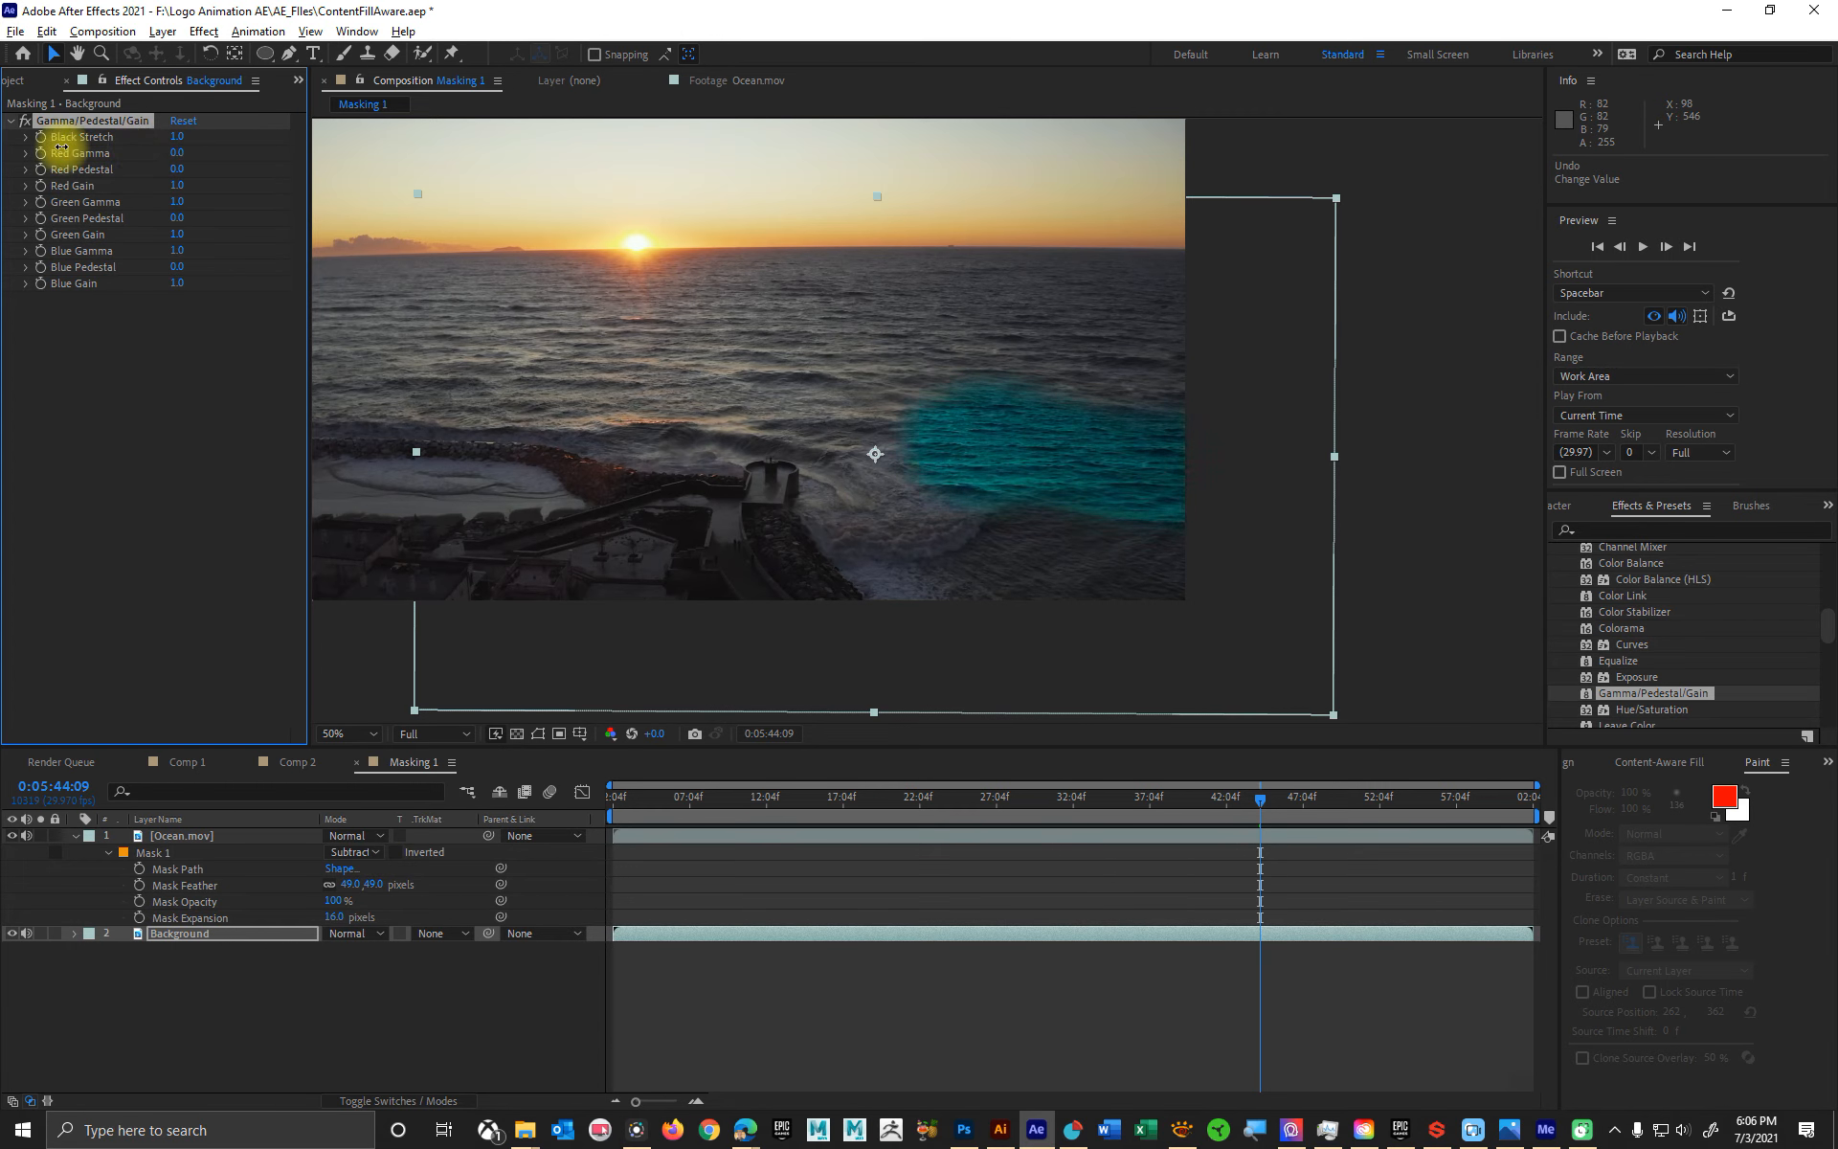
key(ctrl+z)
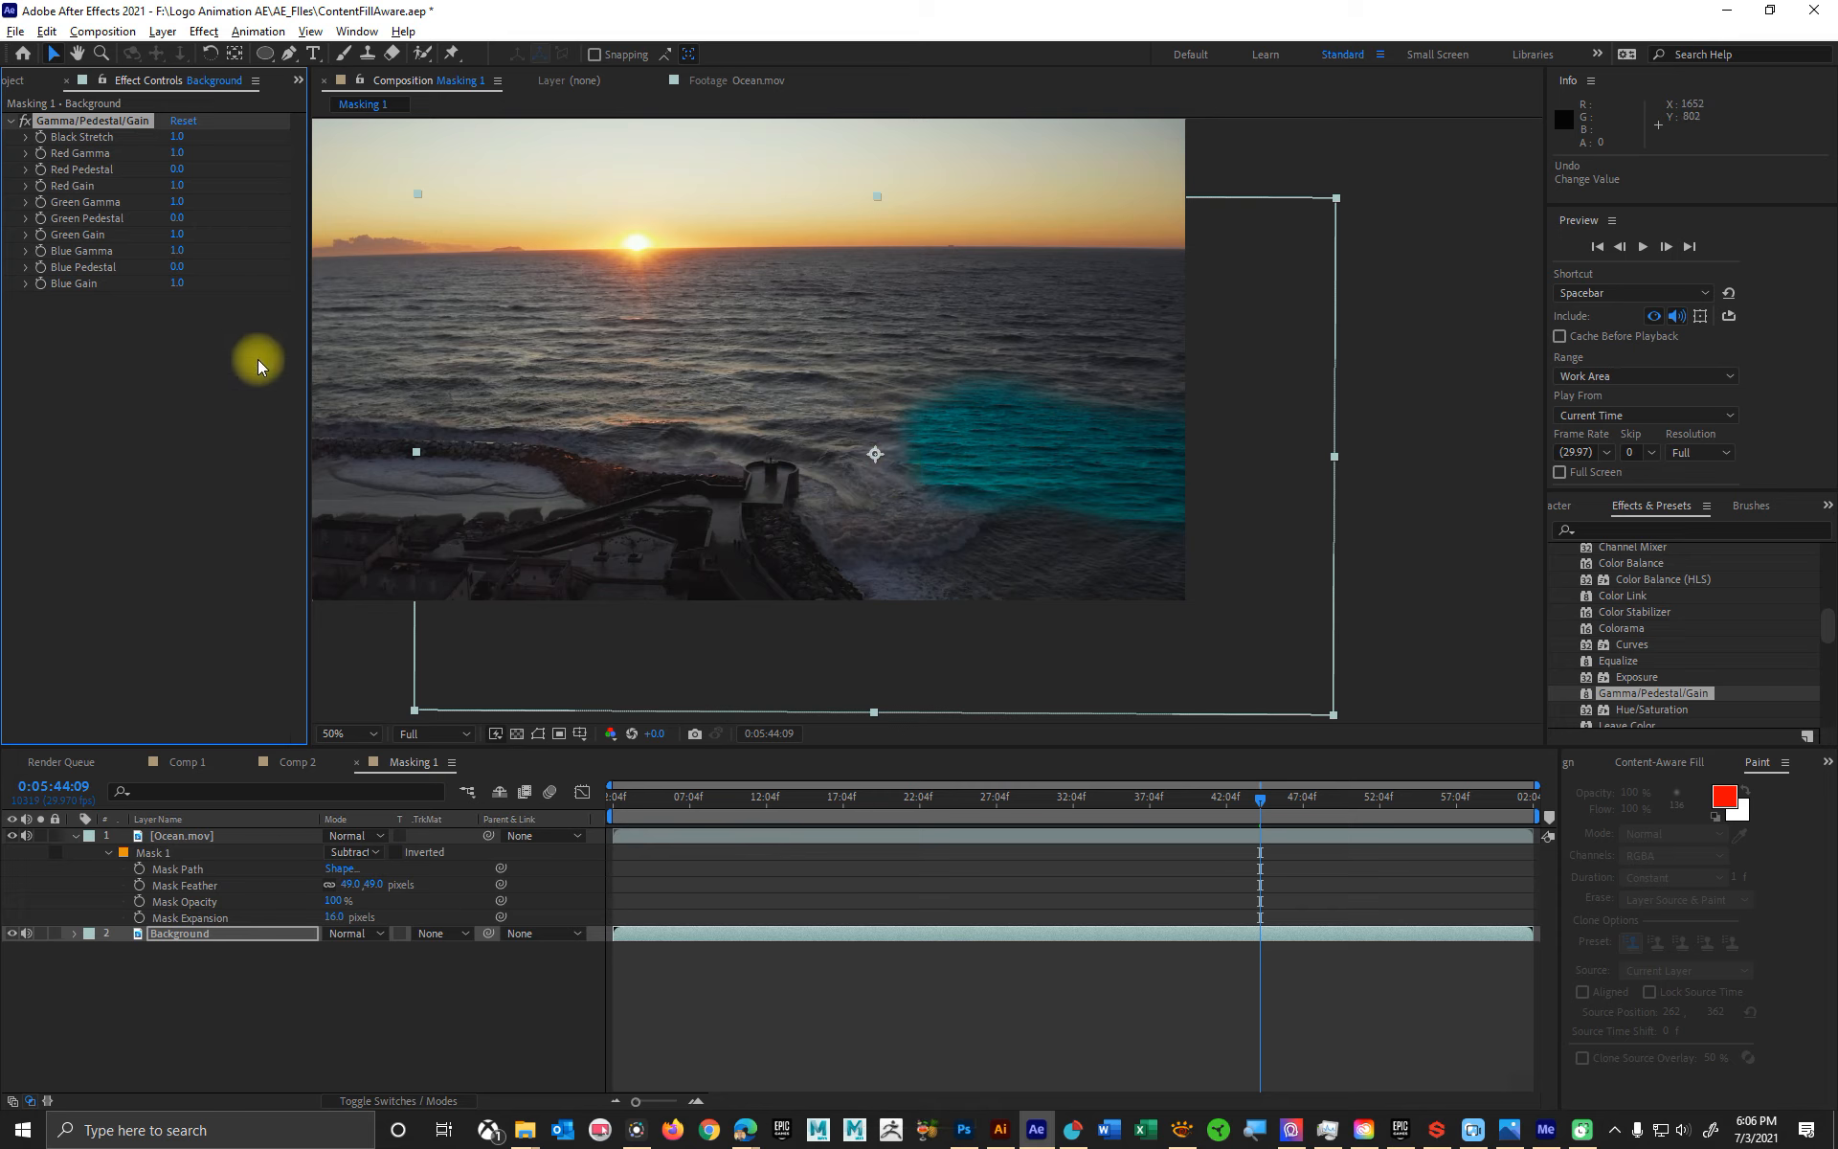
- Undo the Gamma/Pedestal/Gain effect, and apply the Exposure effect to the Background layer with Exposure set to -0.71
key(ctrl+z)
key(ctrl+z)
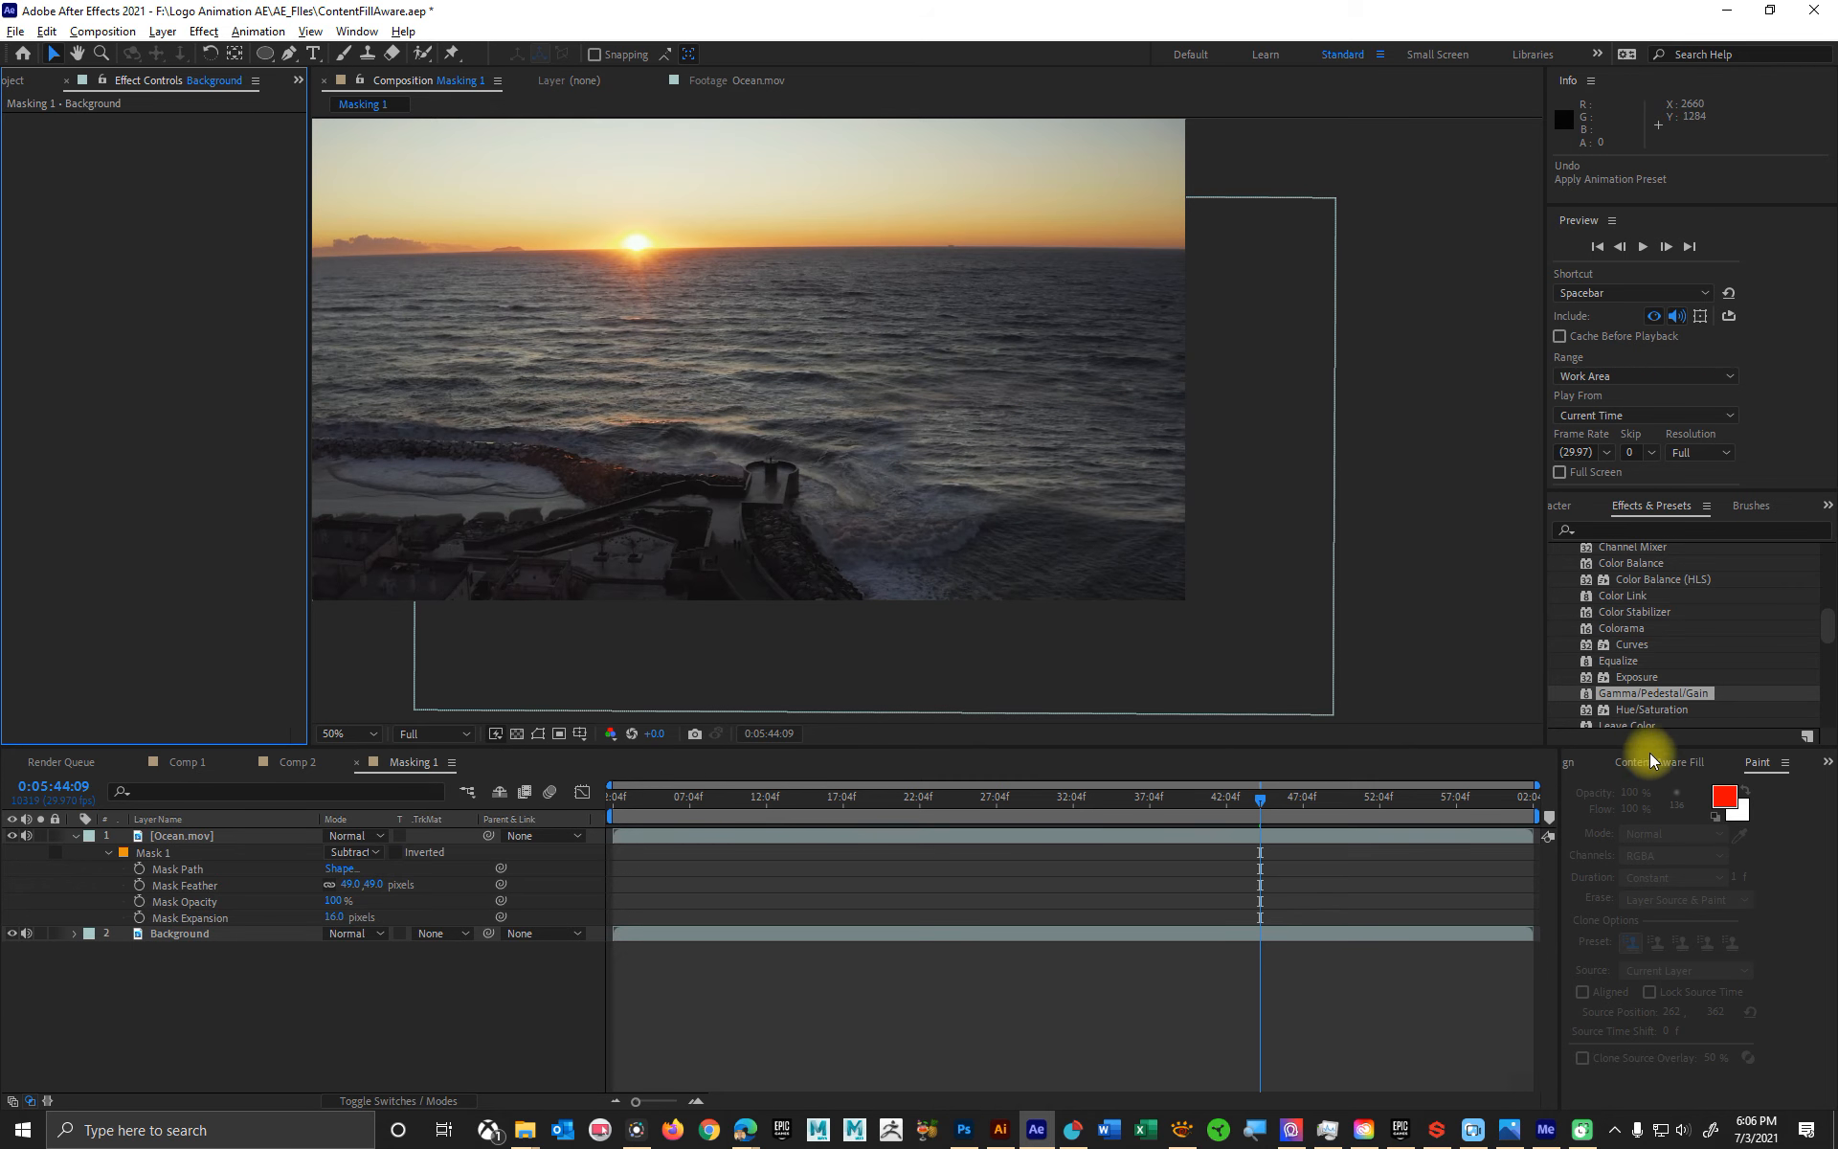
drag(1657, 678, 237, 930)
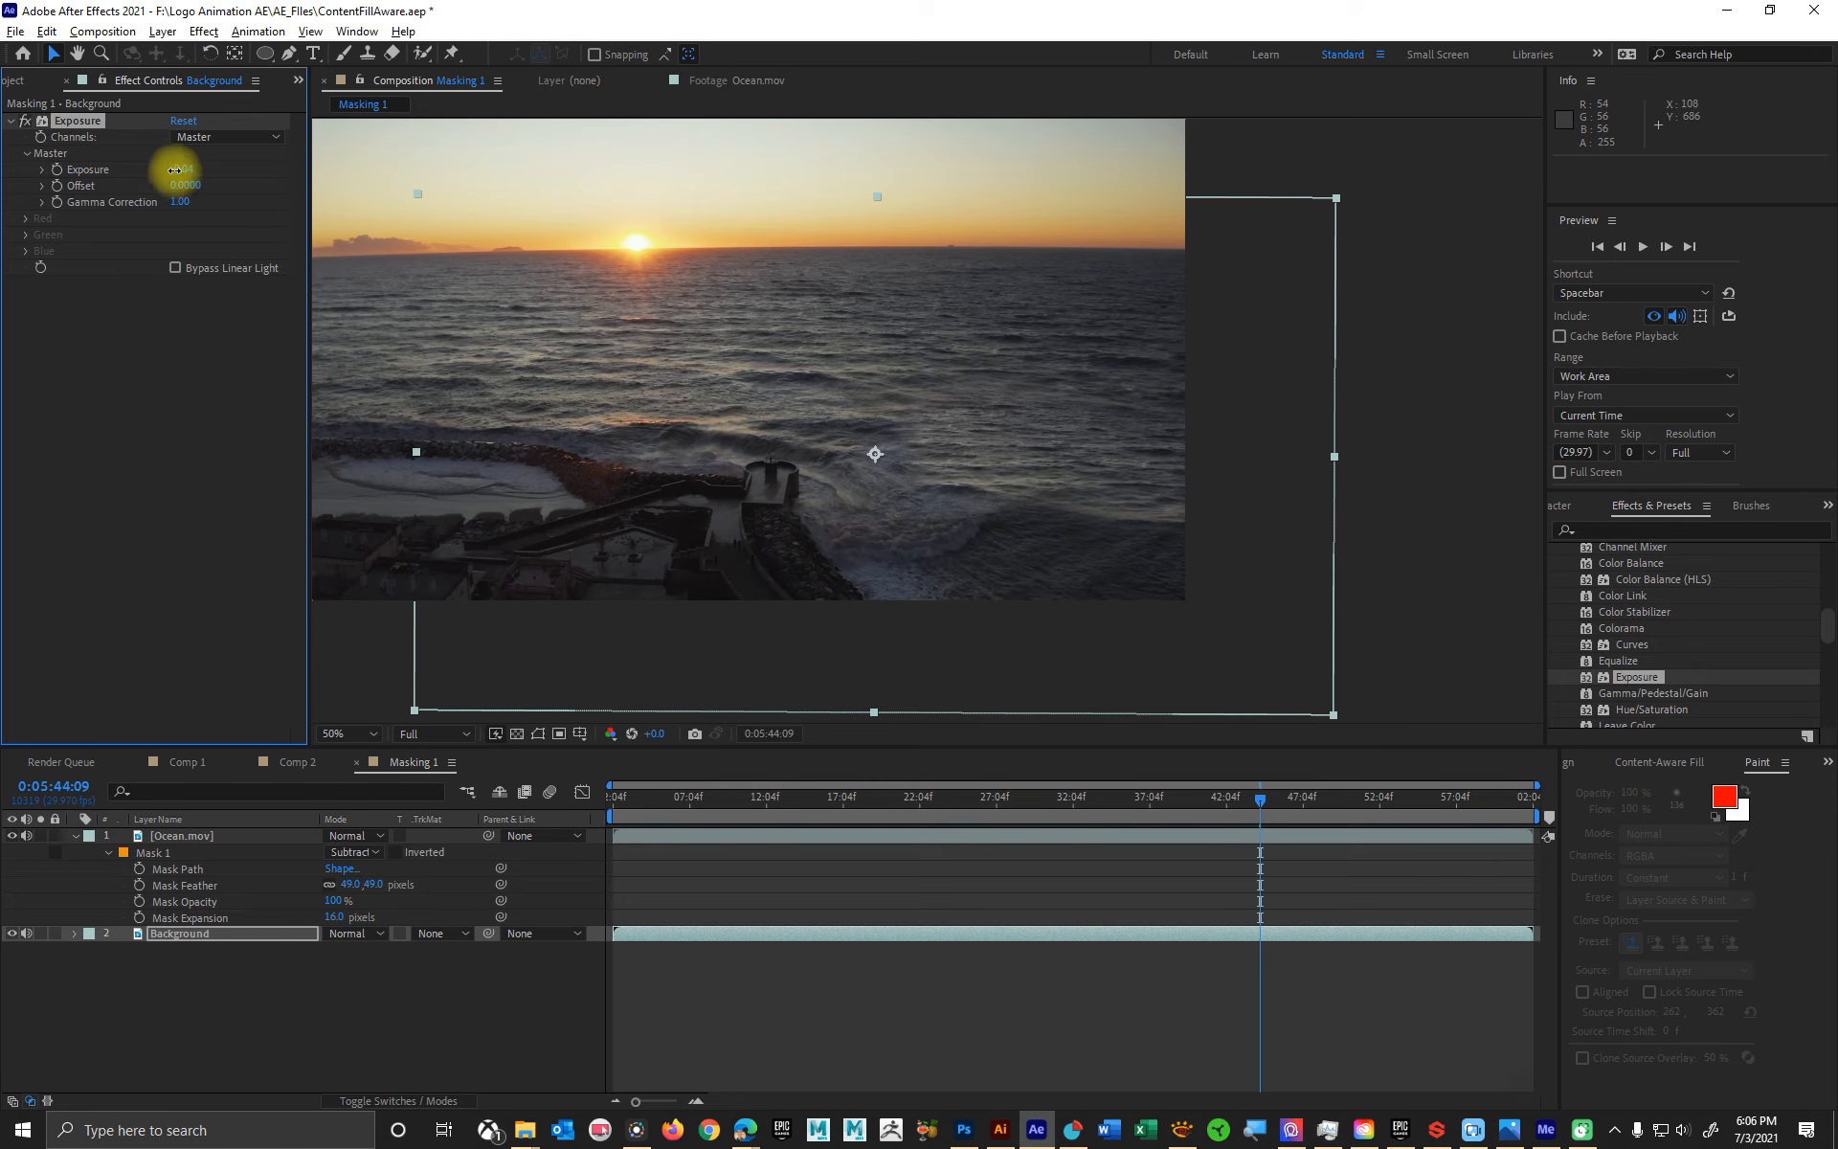
drag(174, 169, 96, 163)
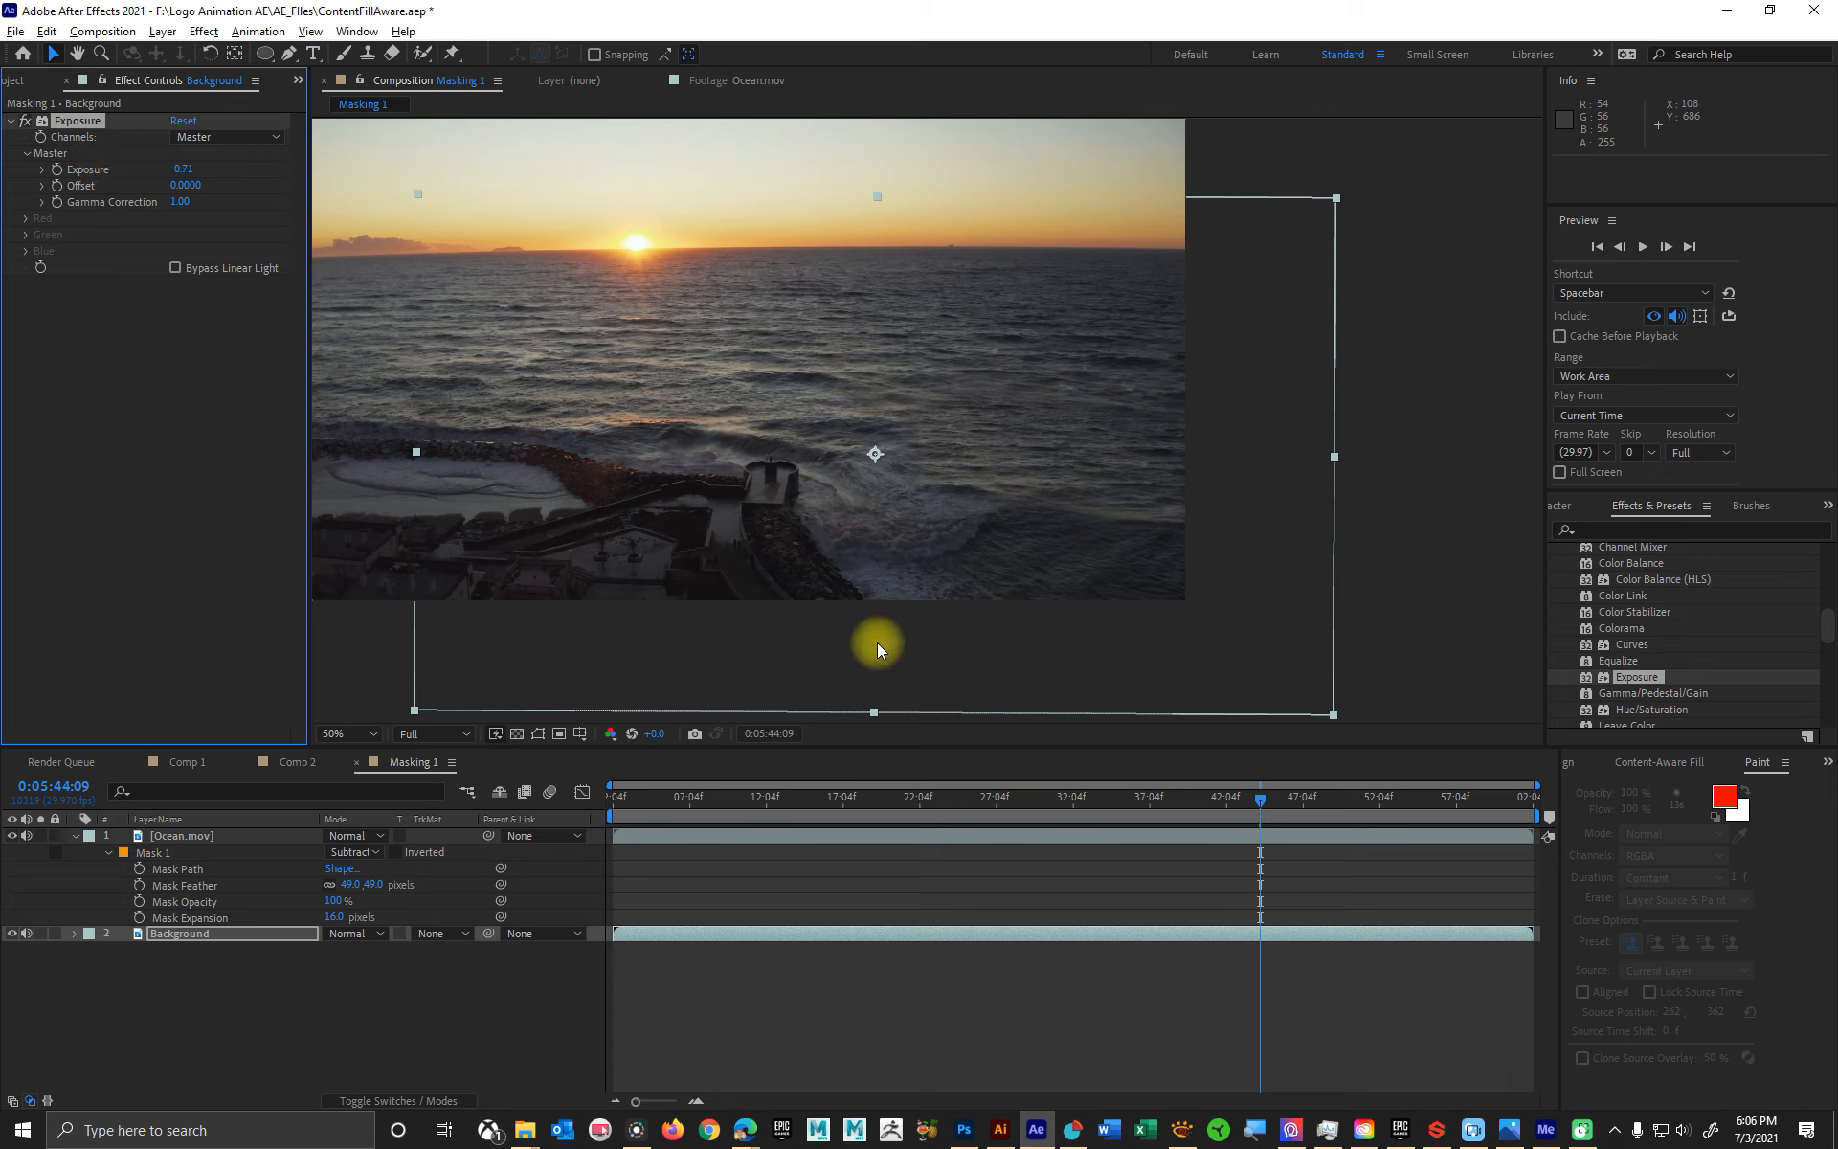
- Scrub through the footage to 0:05:20:18 to check the blend, and display Mask 1 of the Ocean.mov layer for editing
drag(988, 796, 629, 797)
drag(839, 794, 1390, 823)
drag(1273, 818, 896, 789)
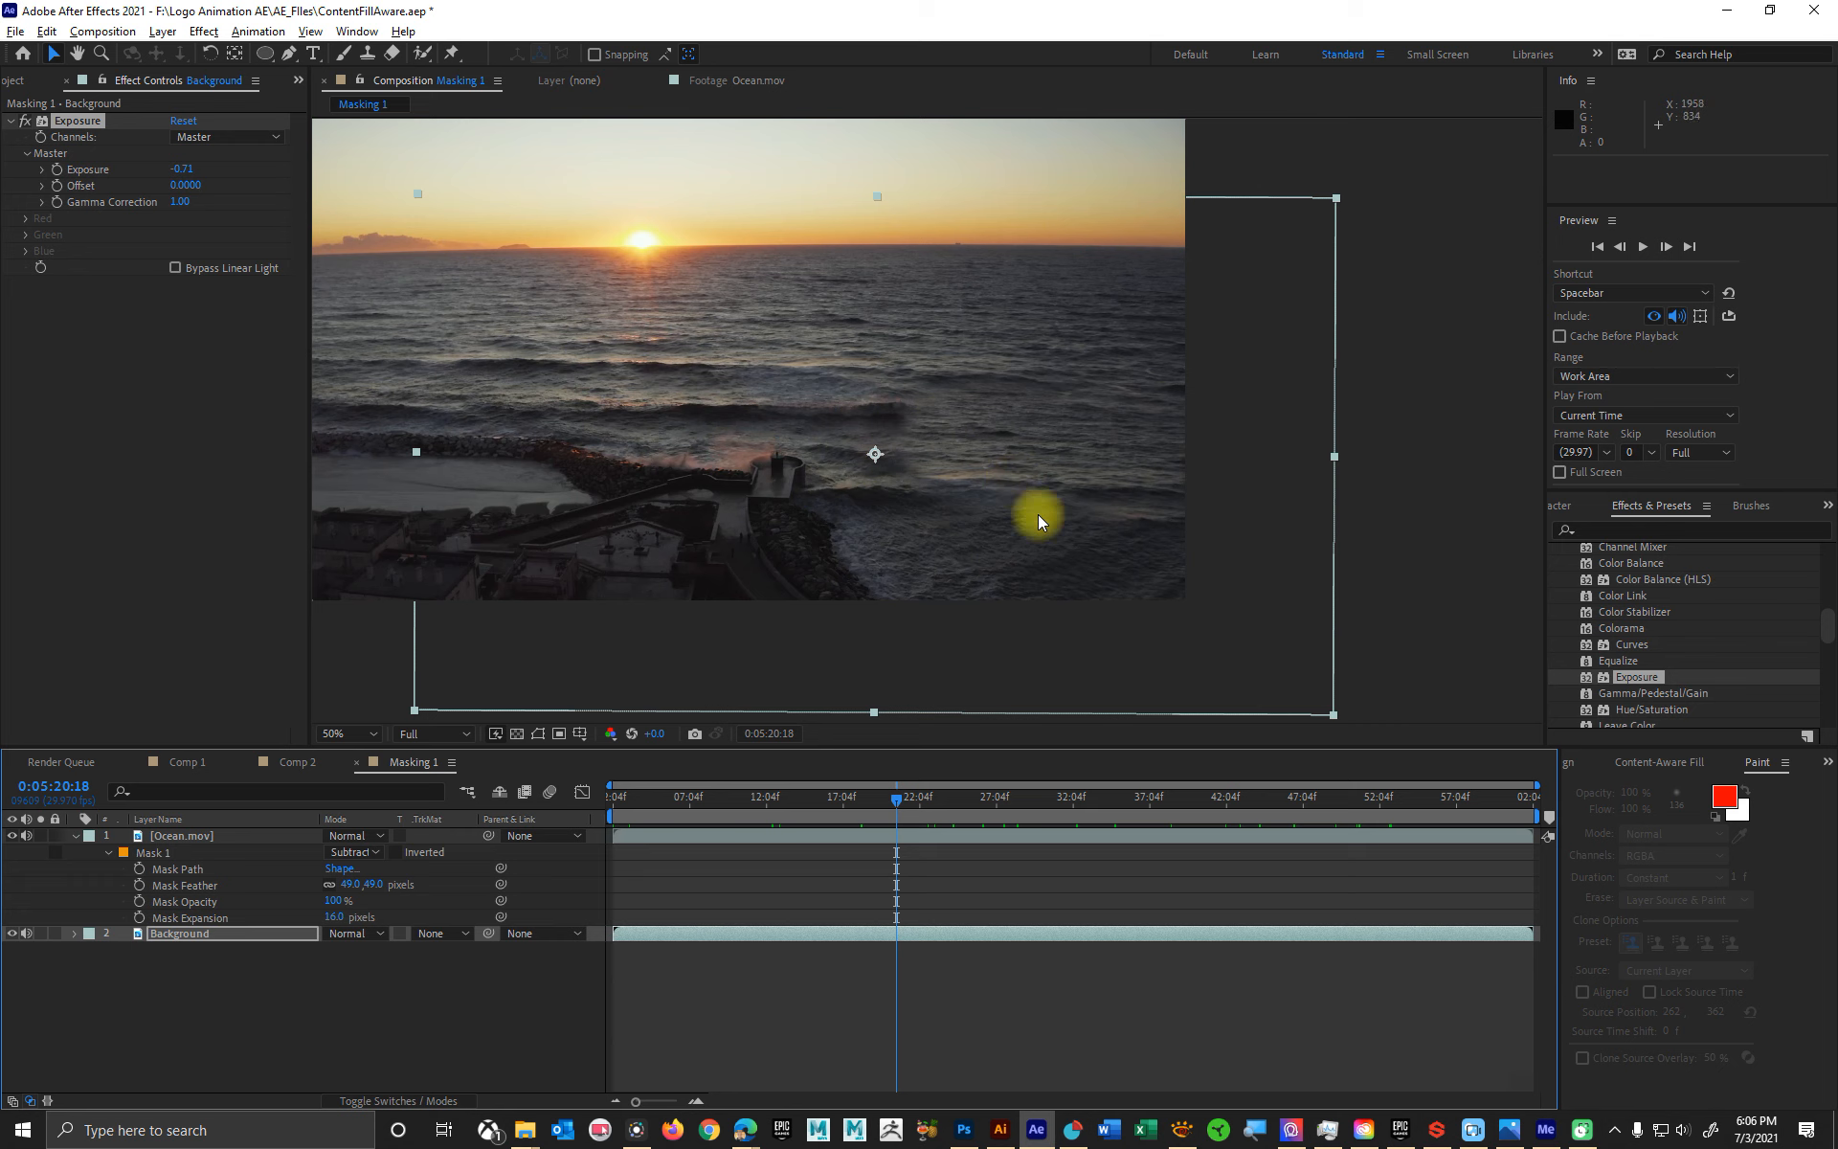
click(157, 857)
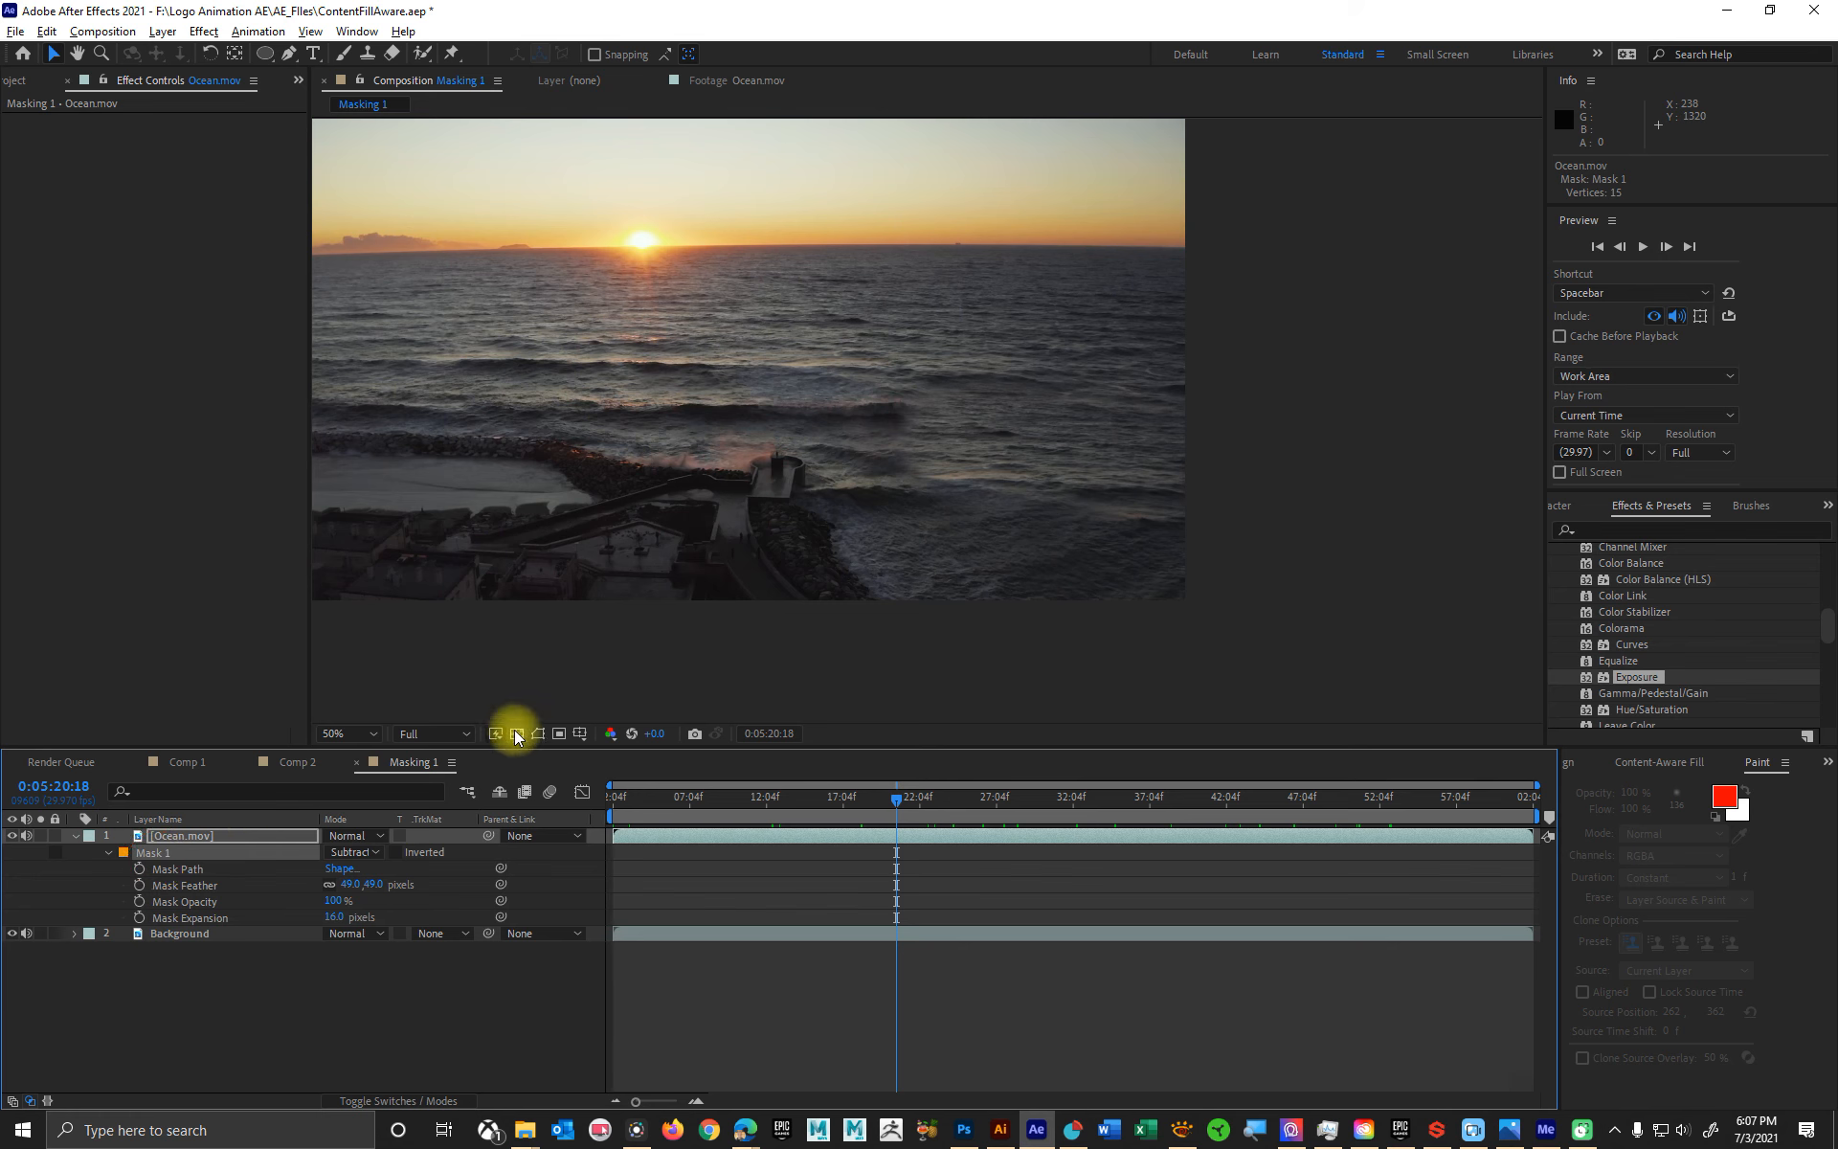
click(538, 733)
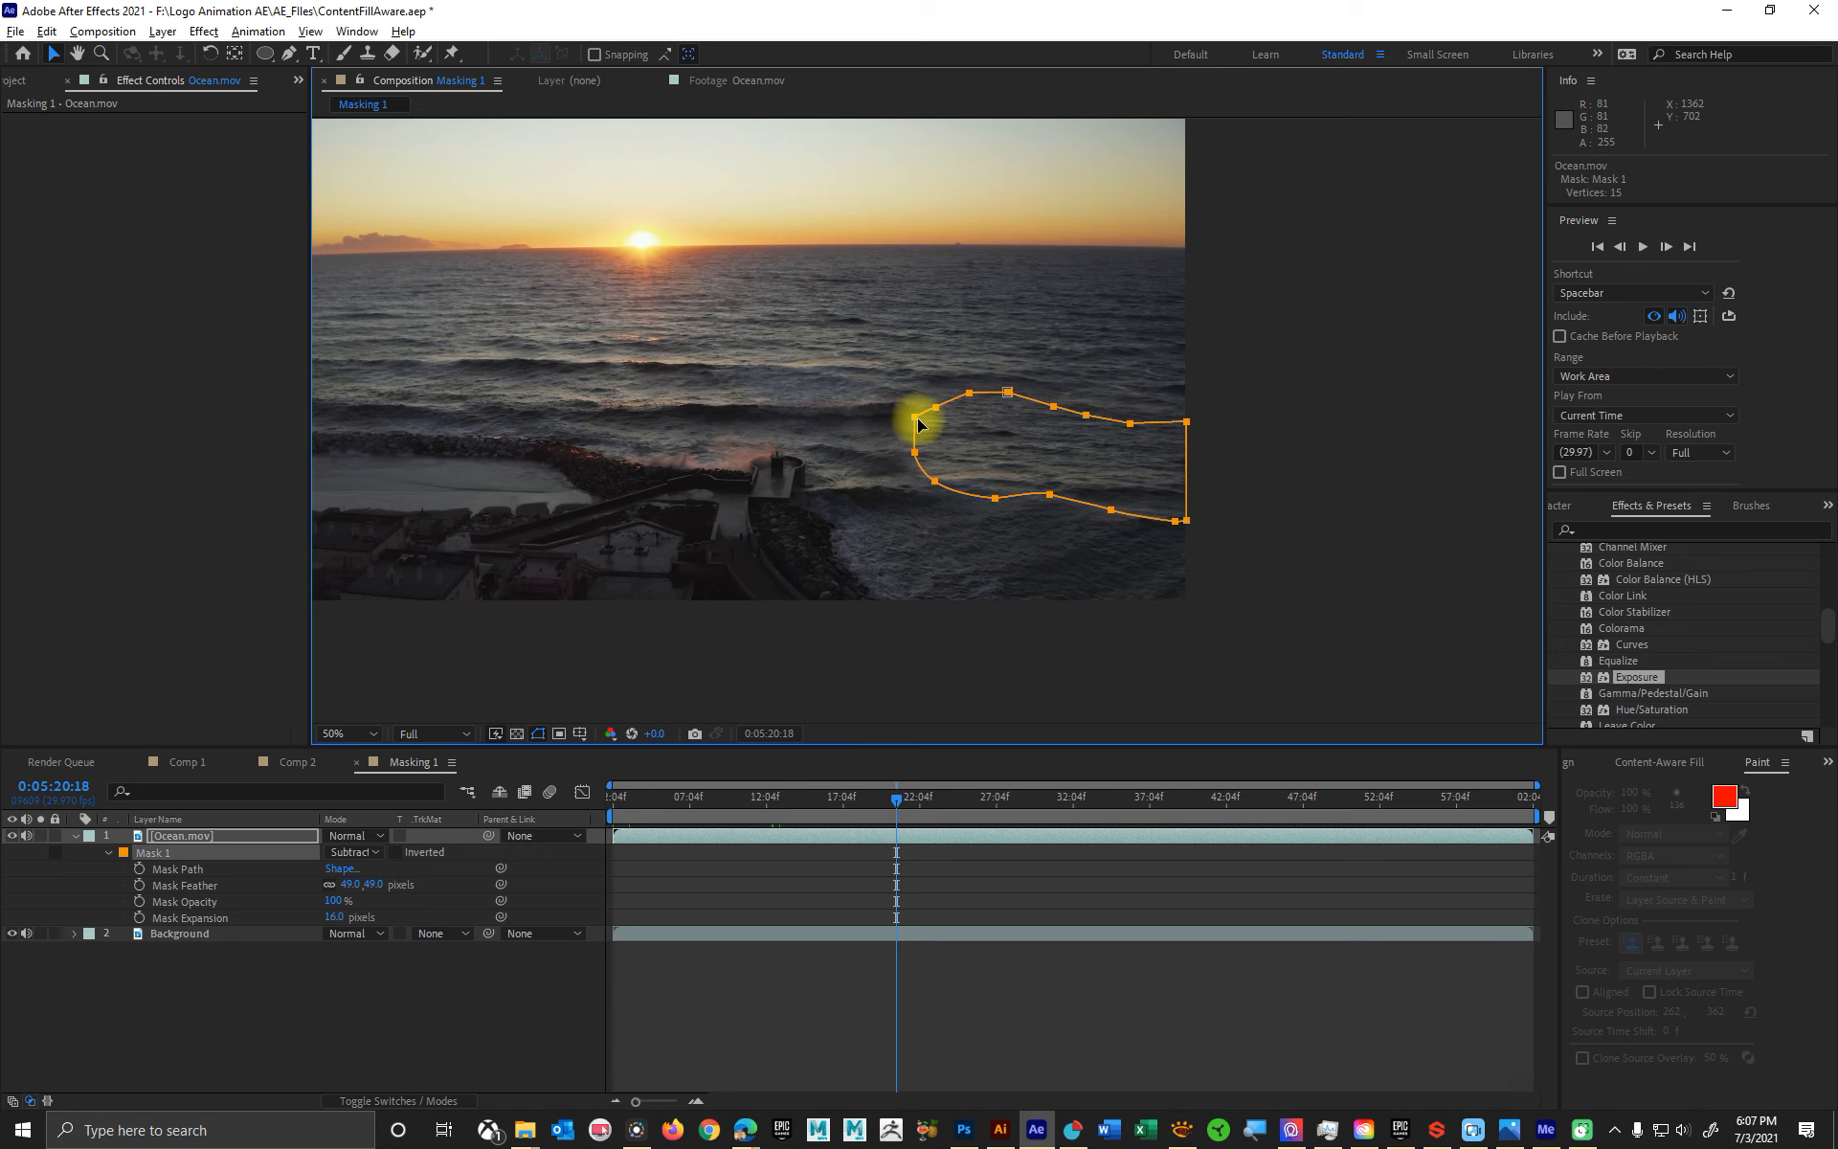
- Try to move the leftmost vertex of Mask 1, undo the path edit, and switch to the Pen tool
mouse_move(917, 425)
mouse_down()
mouse_move(993, 426)
mouse_move(882, 414)
mouse_move(920, 422)
mouse_up()
key(ctrl+z)
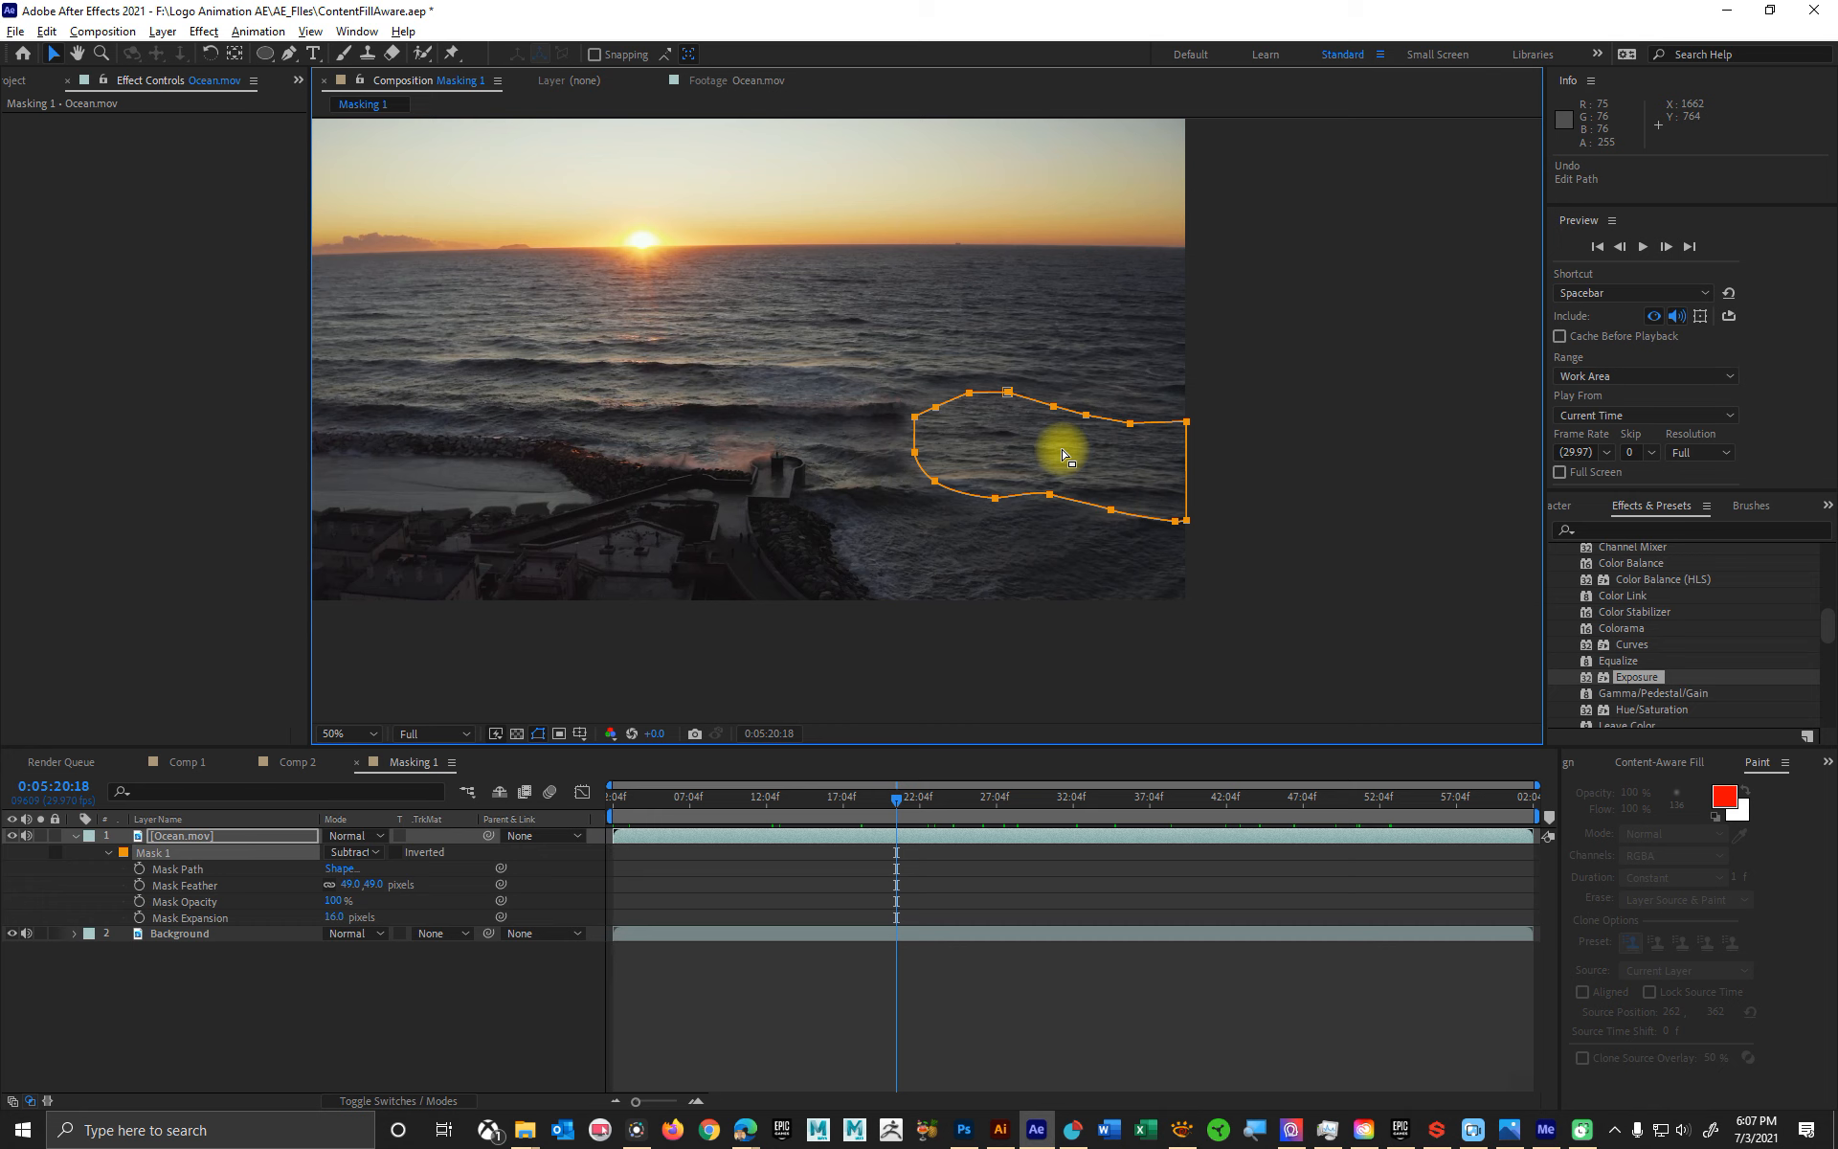
drag(288, 52, 354, 48)
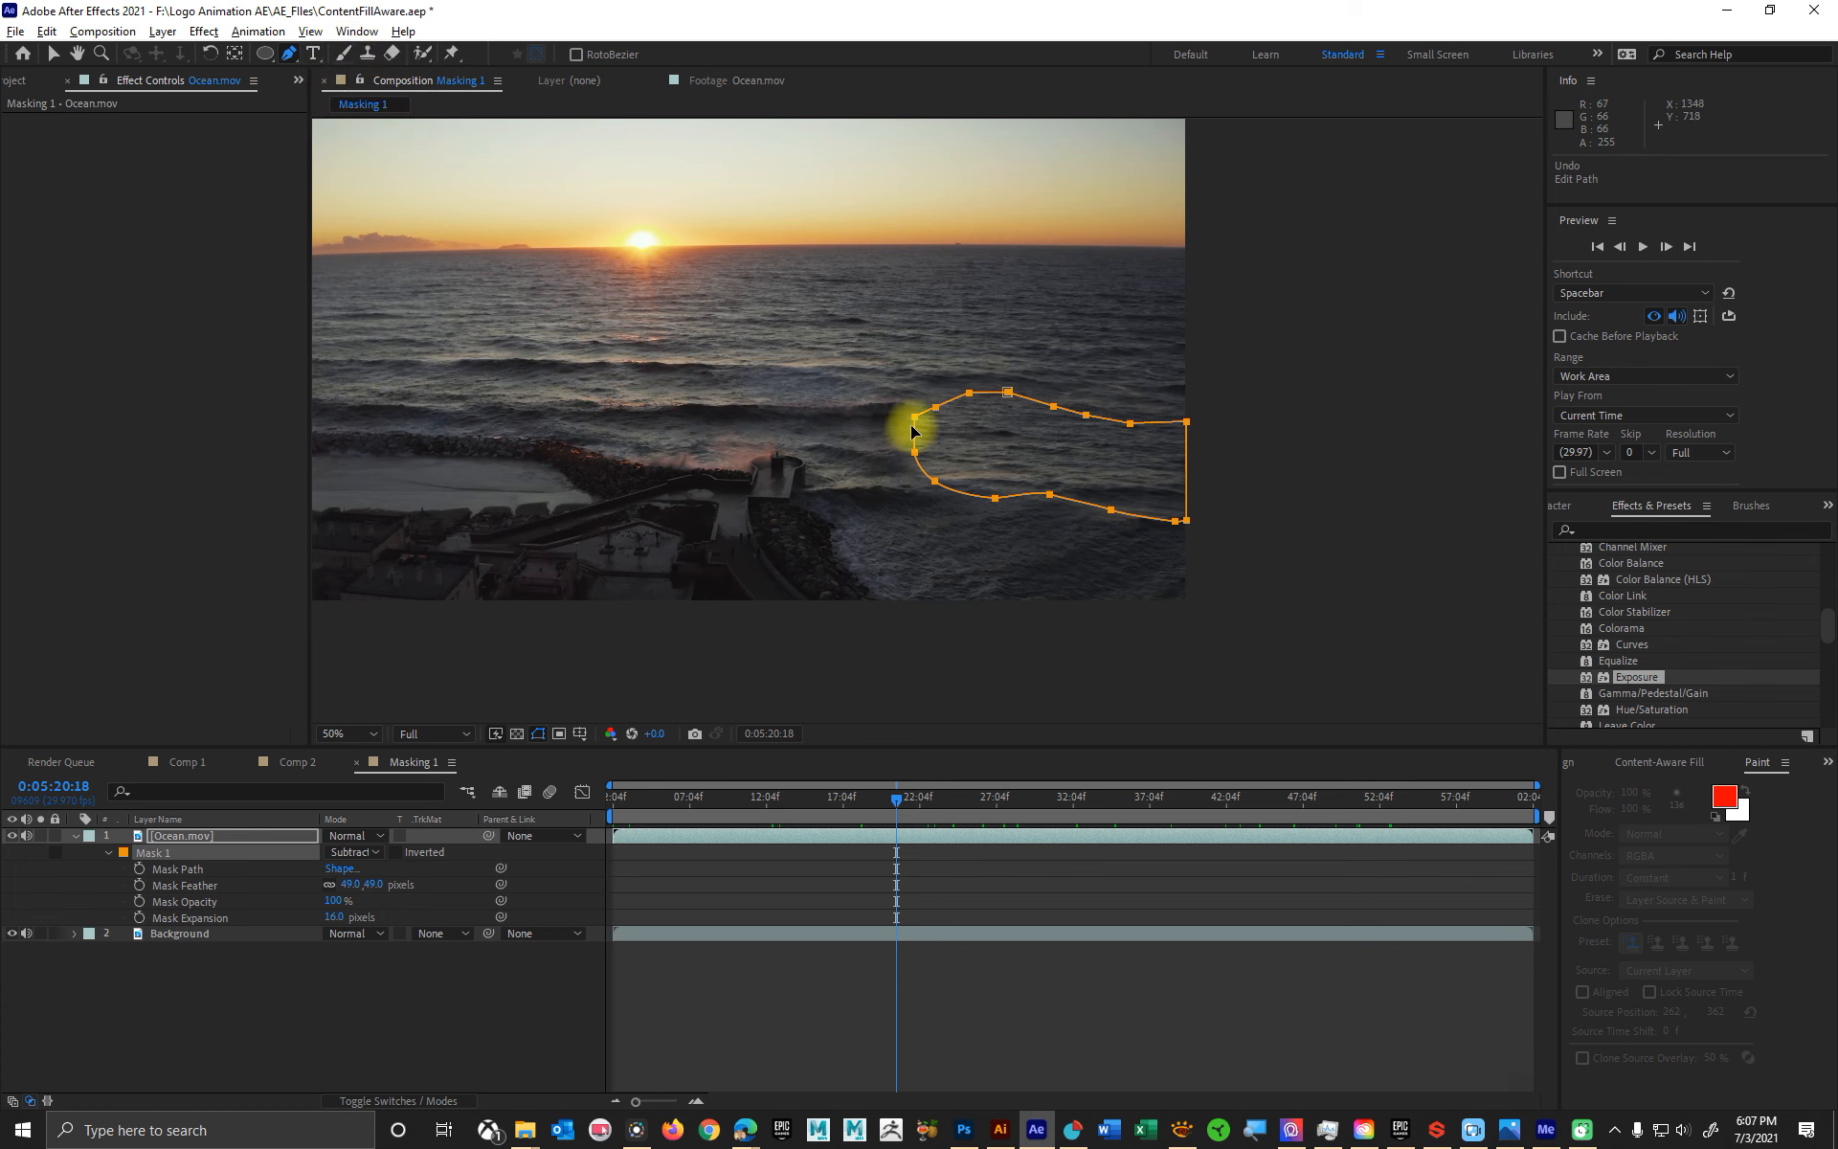
drag(917, 428, 906, 414)
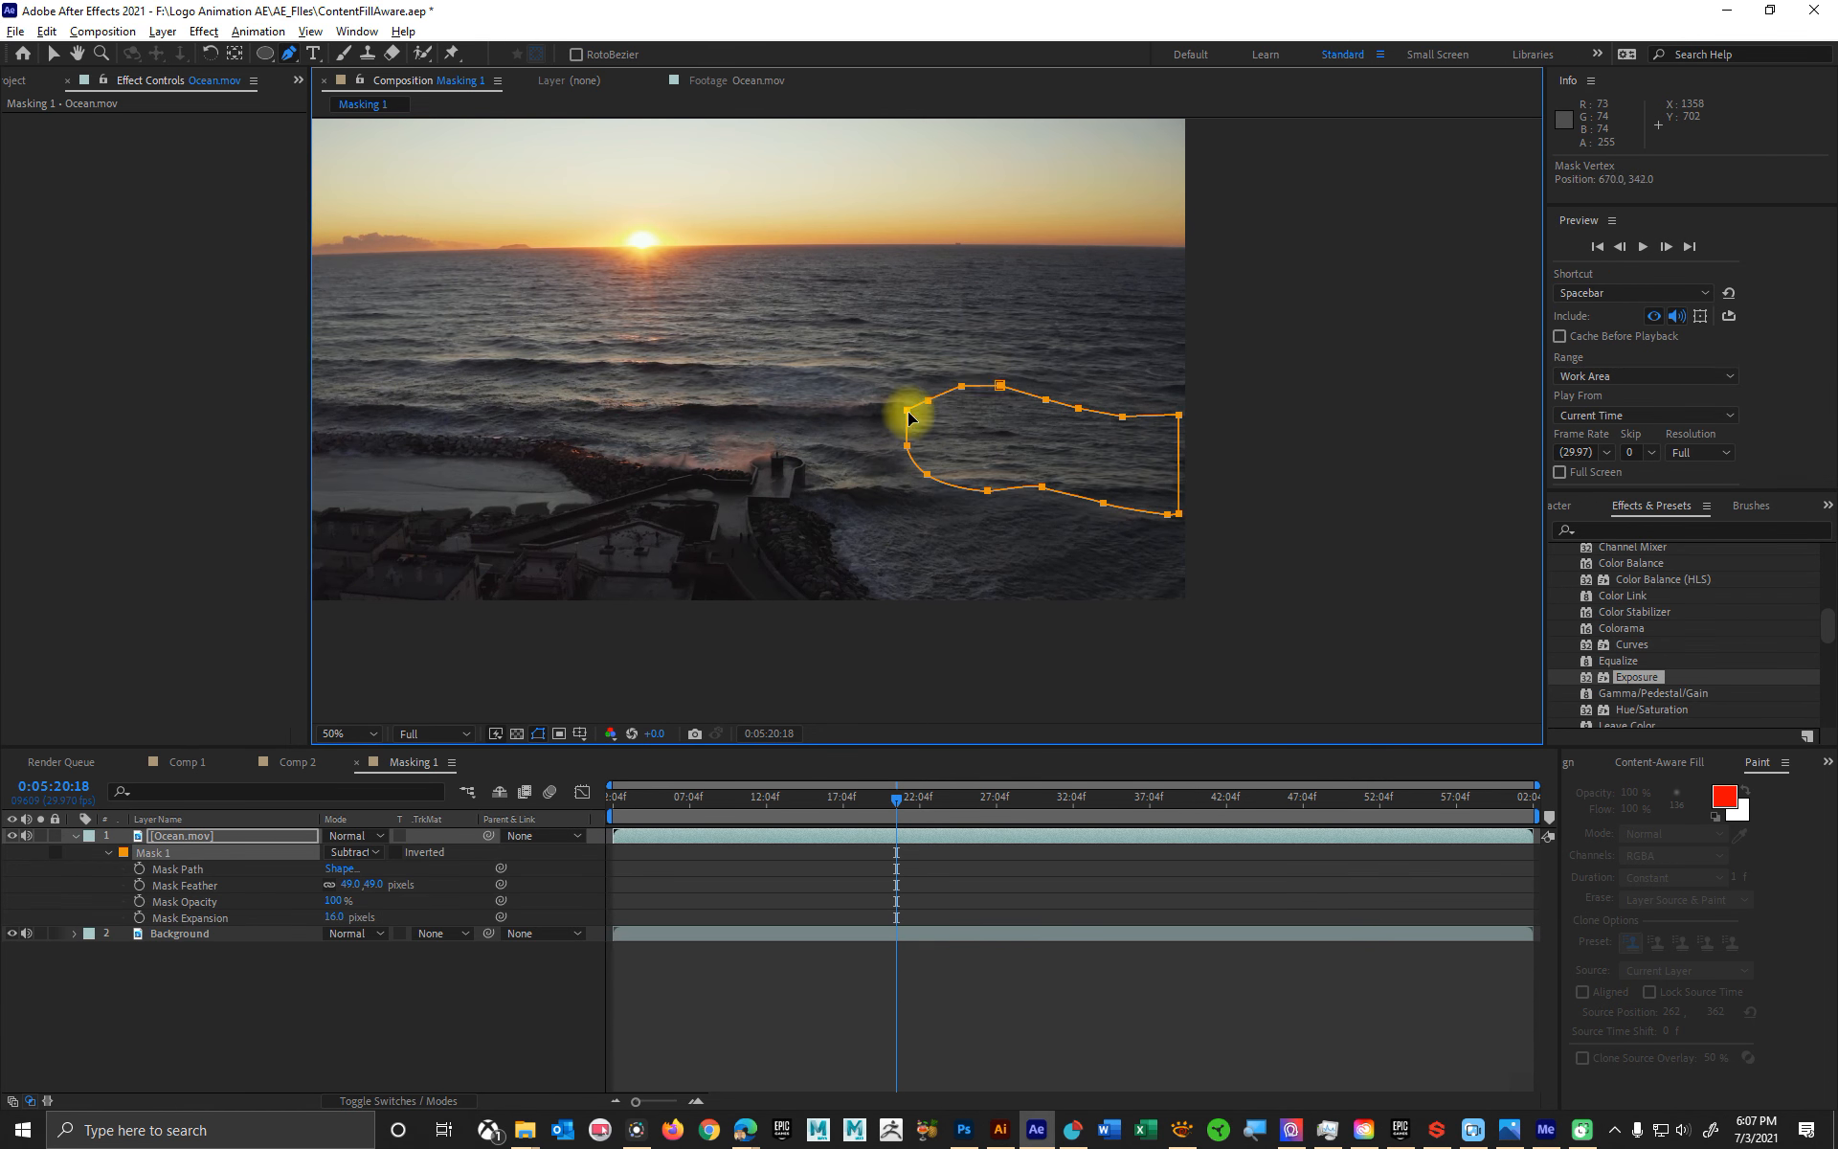
key(ctrl+z)
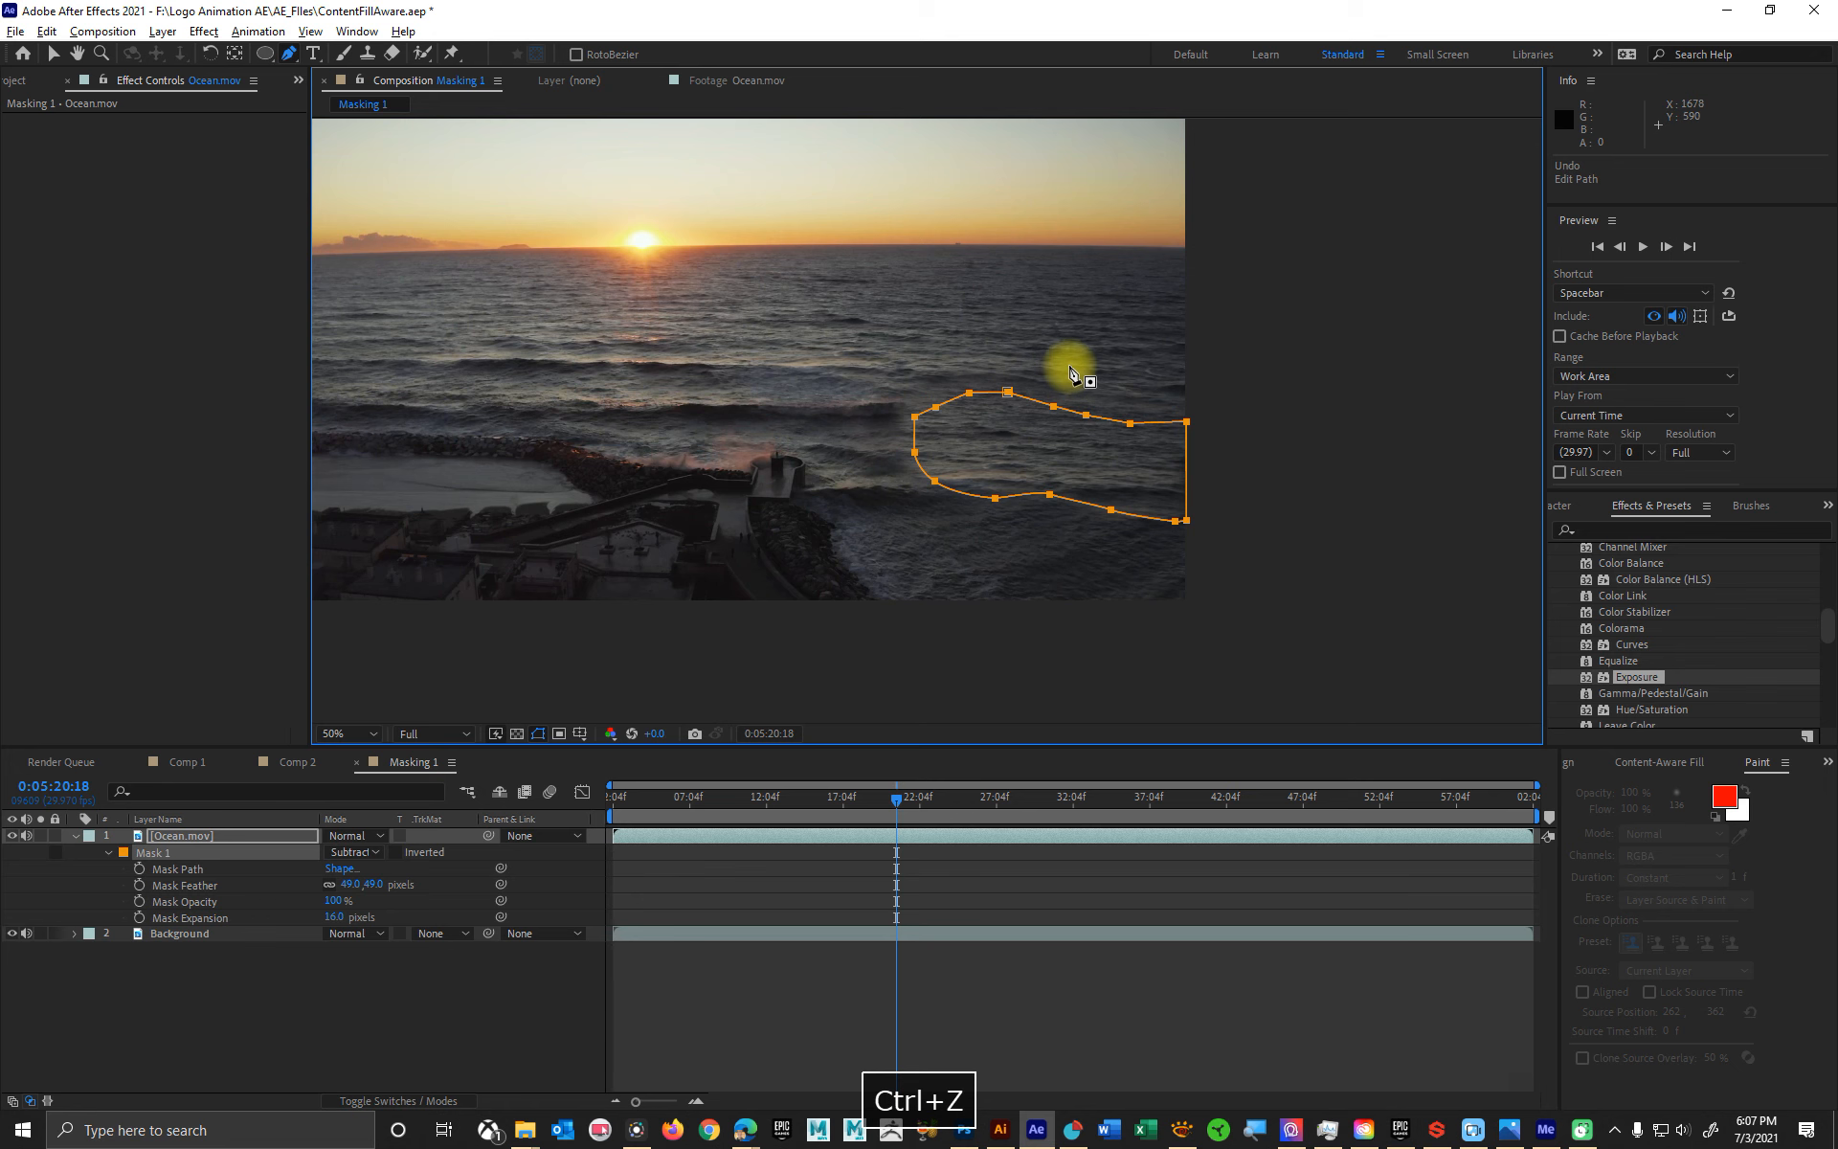
click(1008, 395)
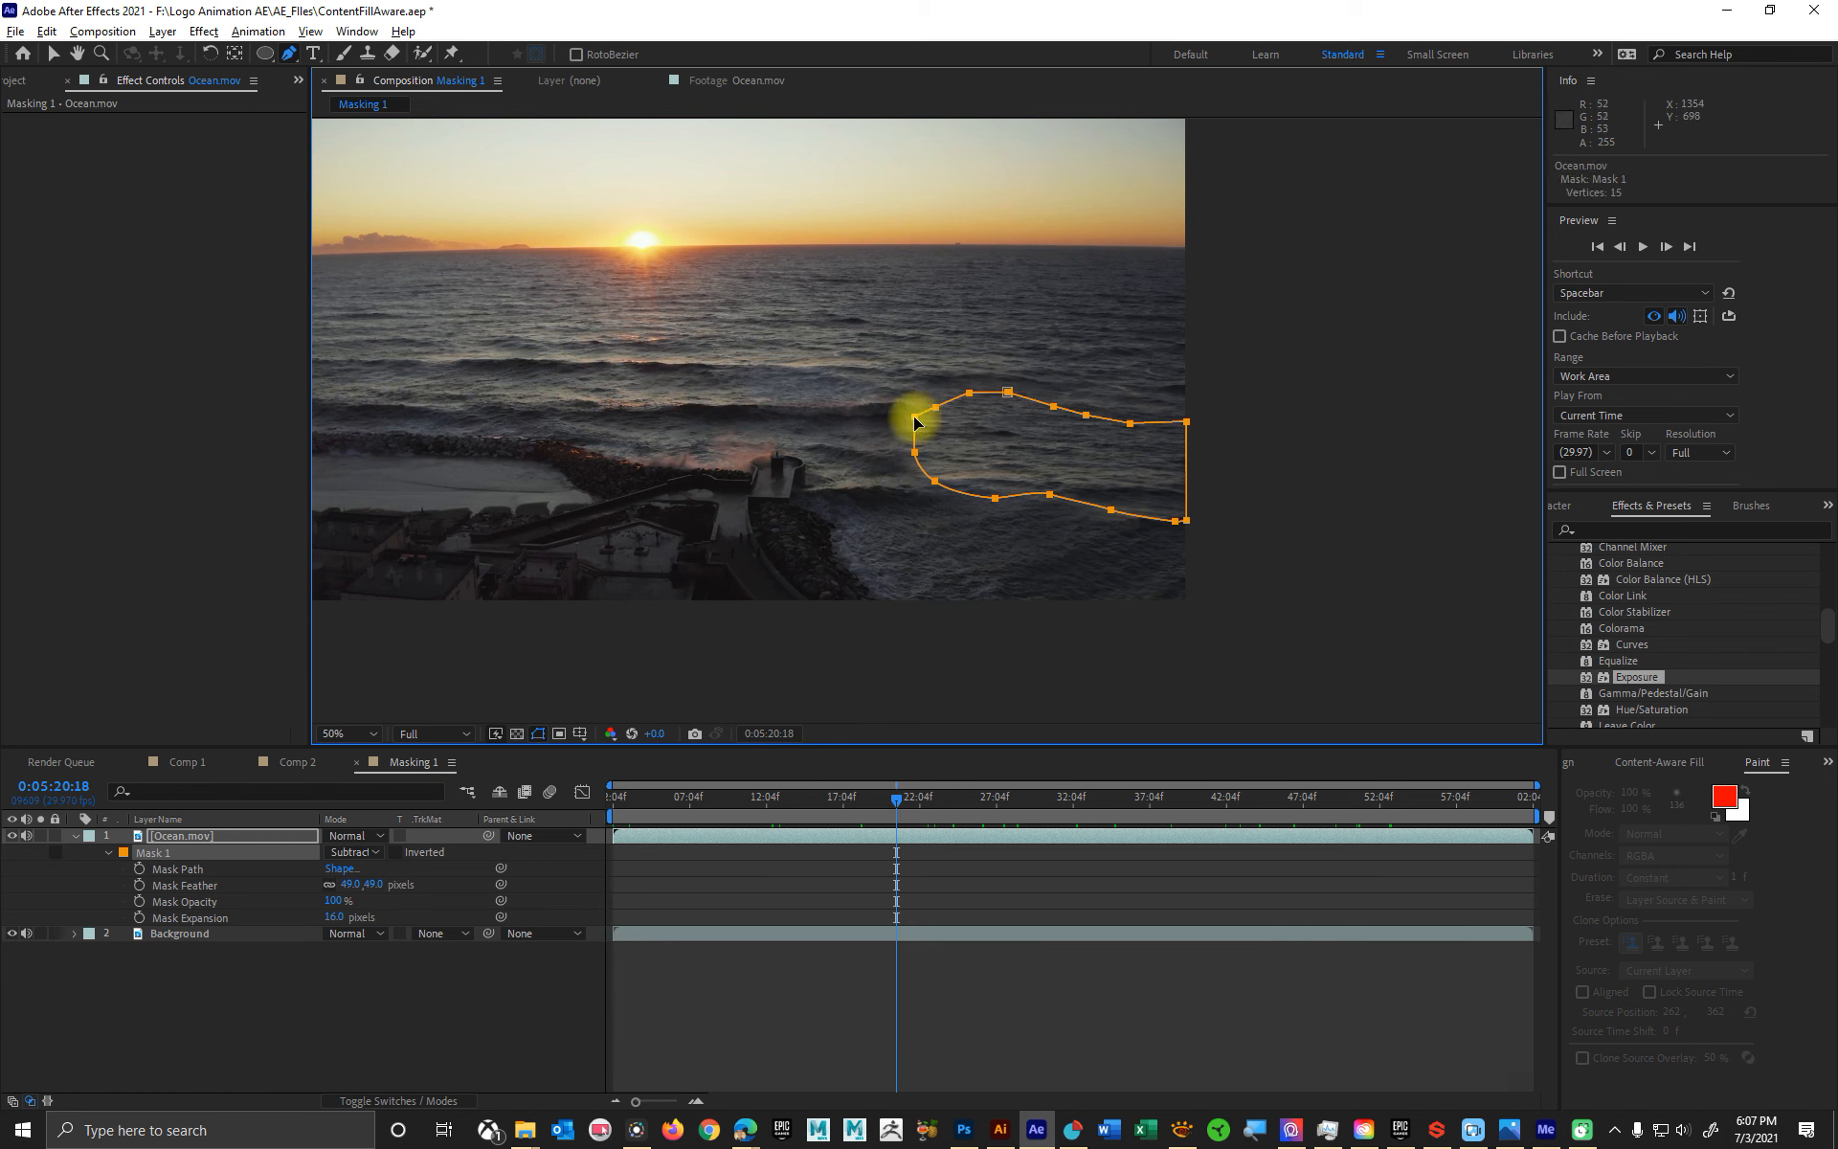
key(ctrl+z)
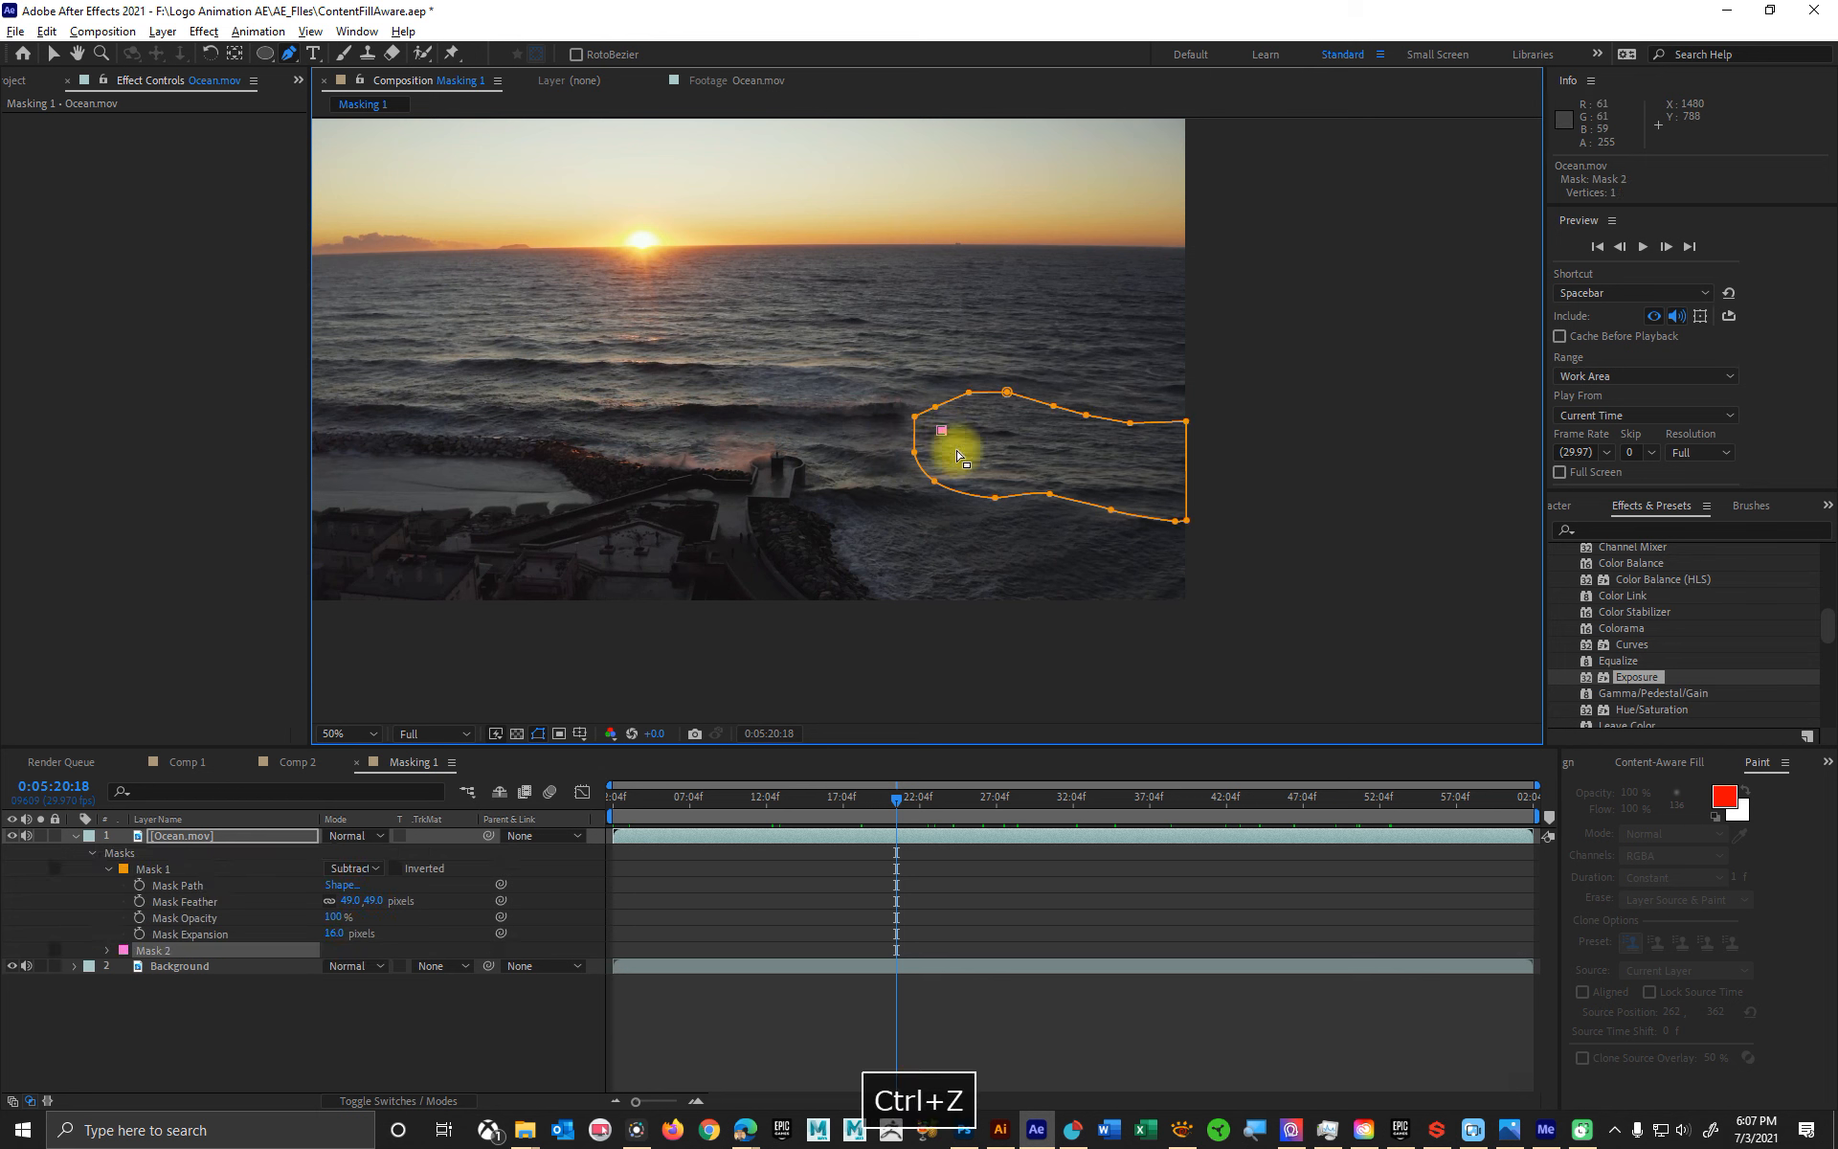
drag(916, 419, 924, 423)
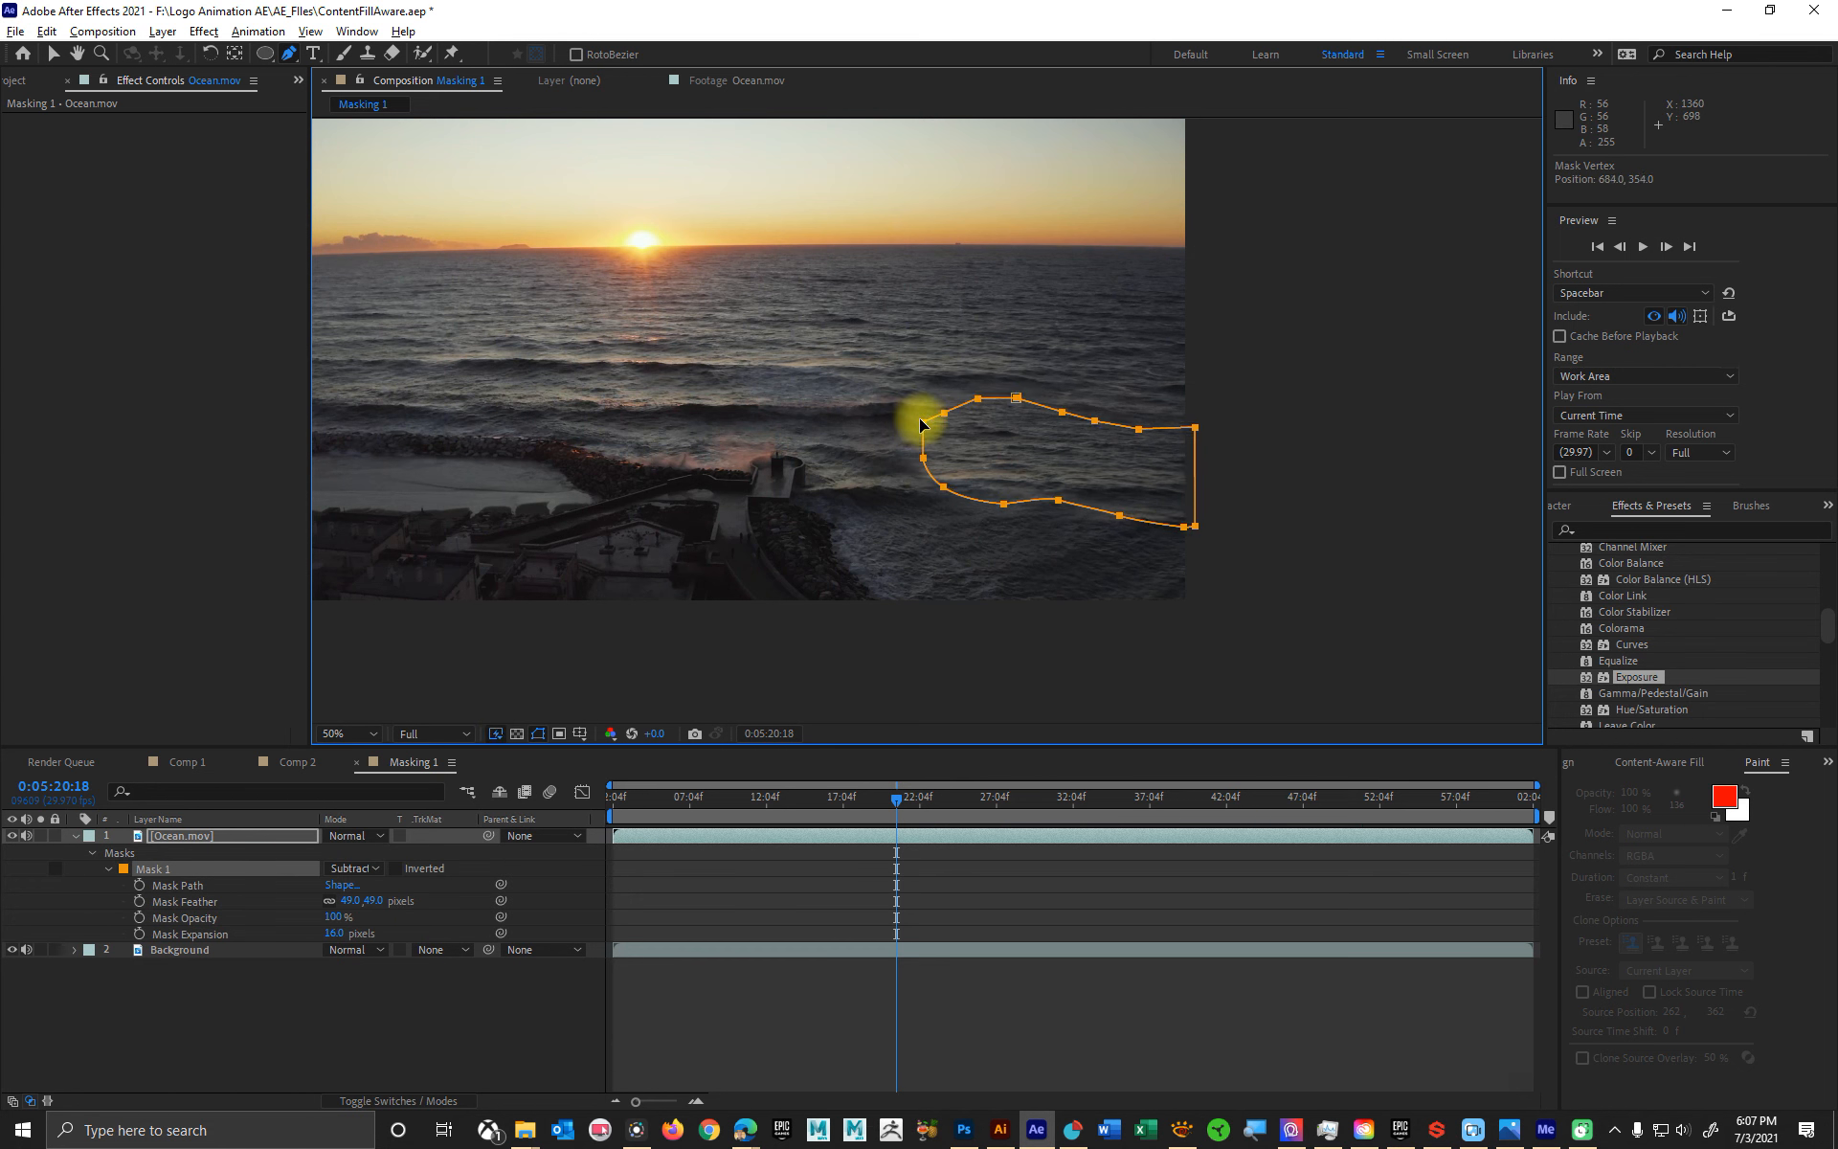
key(ctrl+z)
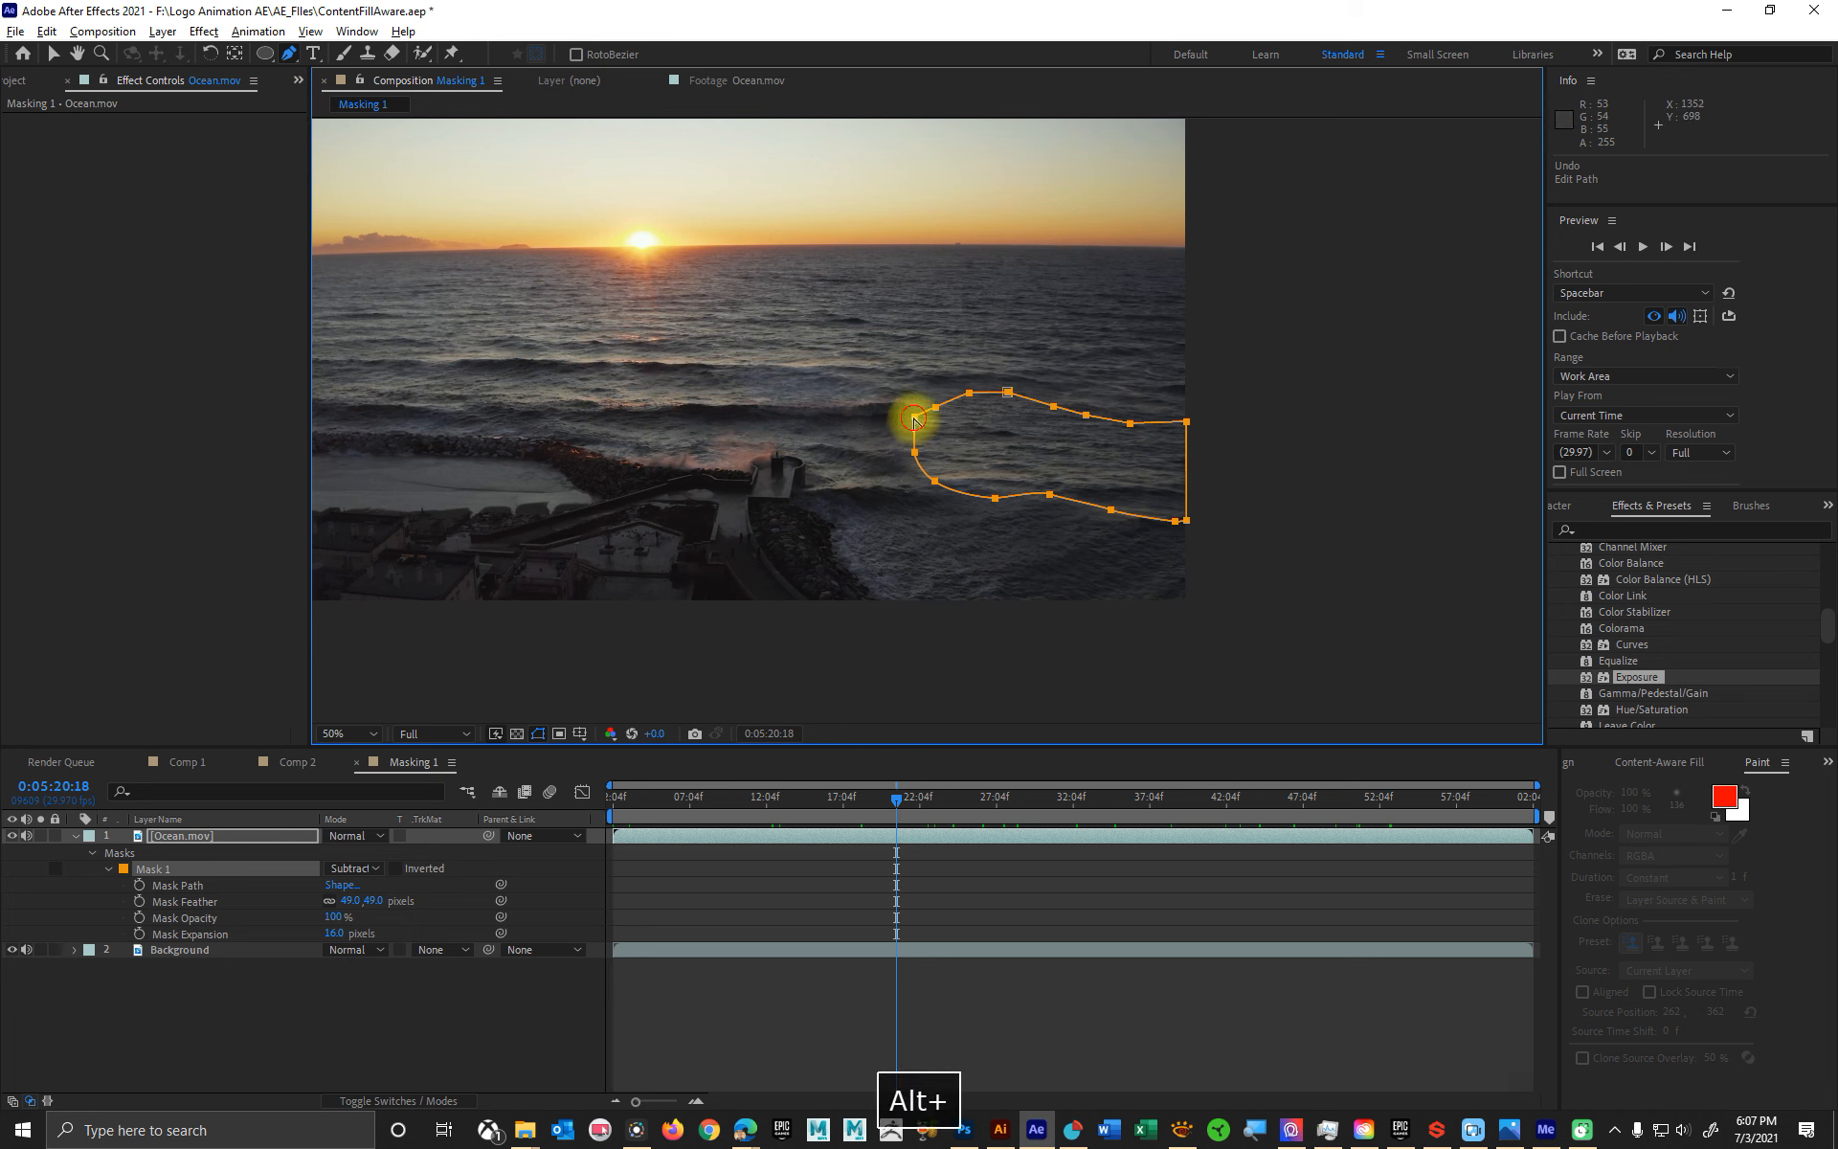
- Reshape Mask 1 by rounding its left end, adjusting the upper vertices, and raising the lower-edge vertex to about 762, 423
mouse_move(914, 417)
mouse_down()
mouse_move(895, 441)
mouse_move(910, 439)
mouse_up()
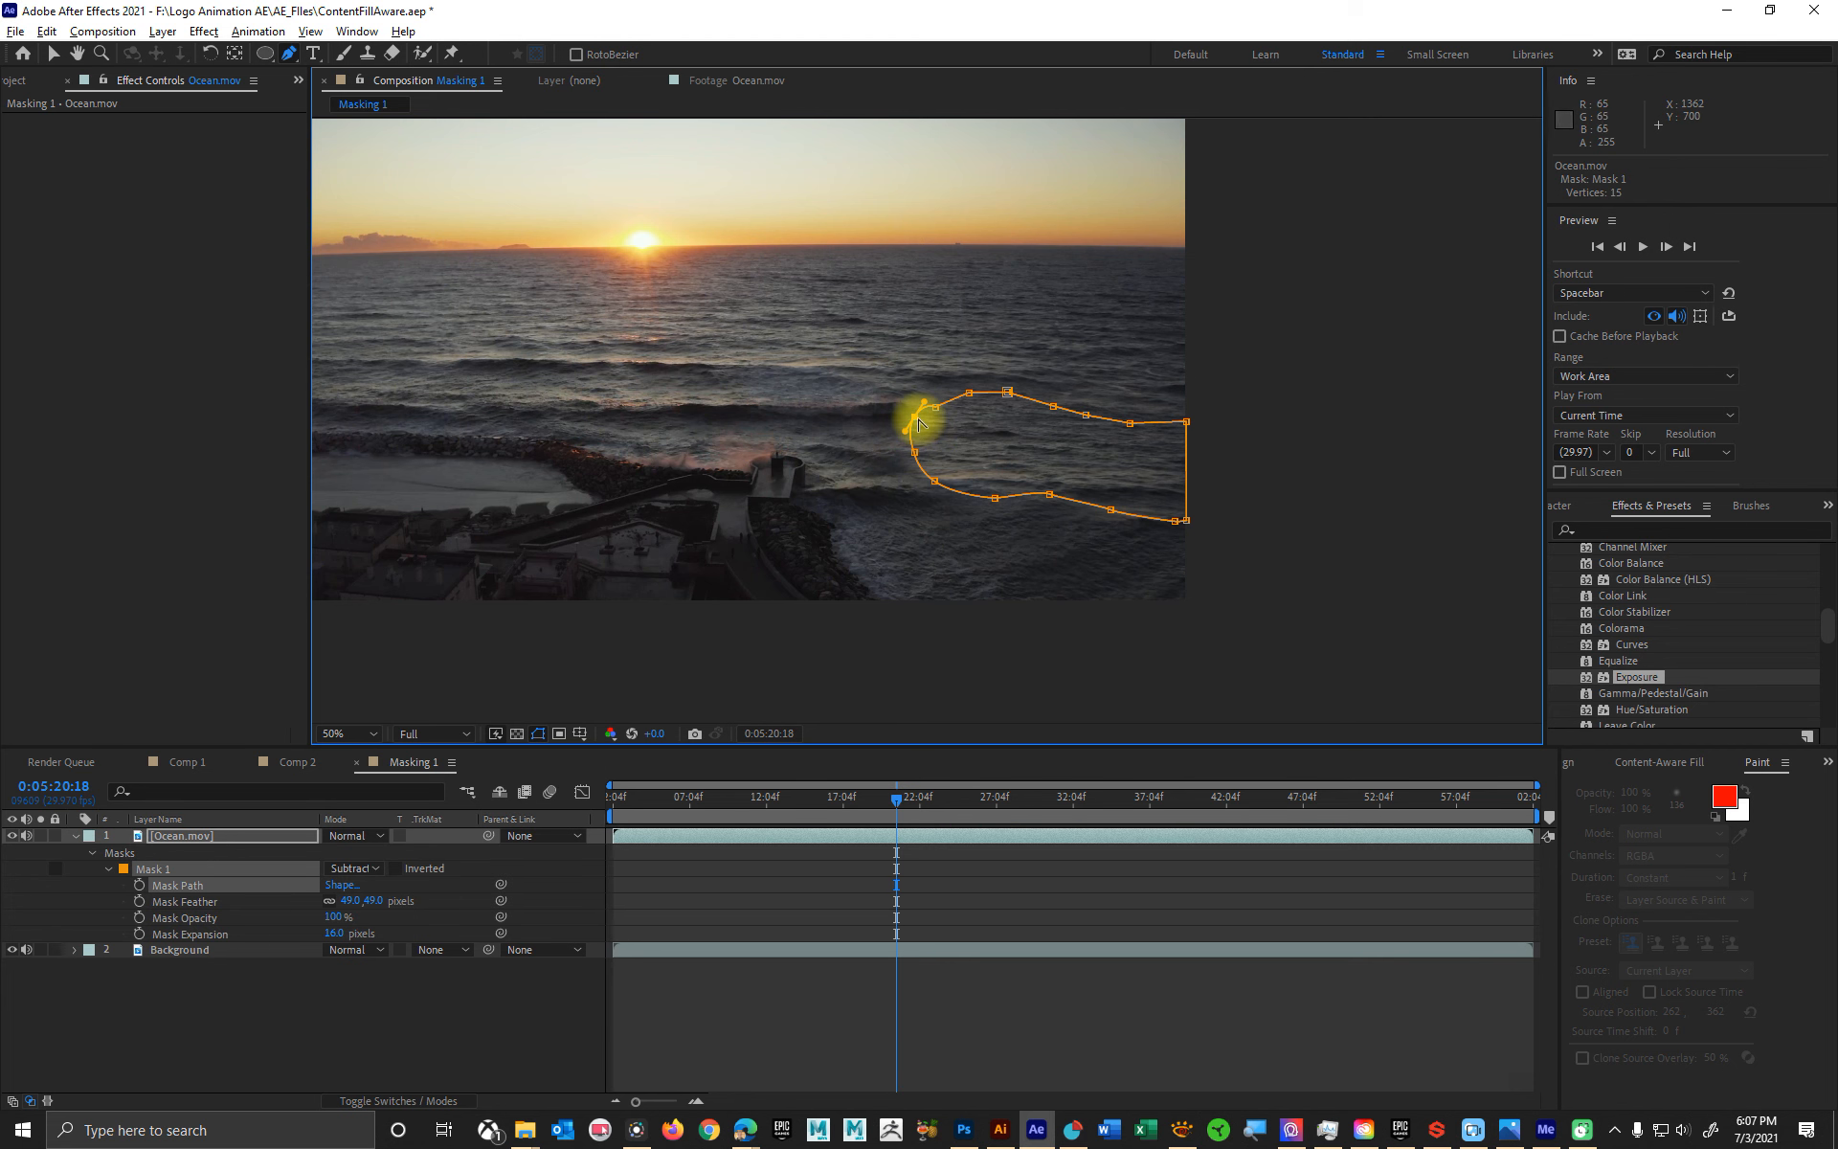
click(914, 421)
drag(915, 433, 986, 402)
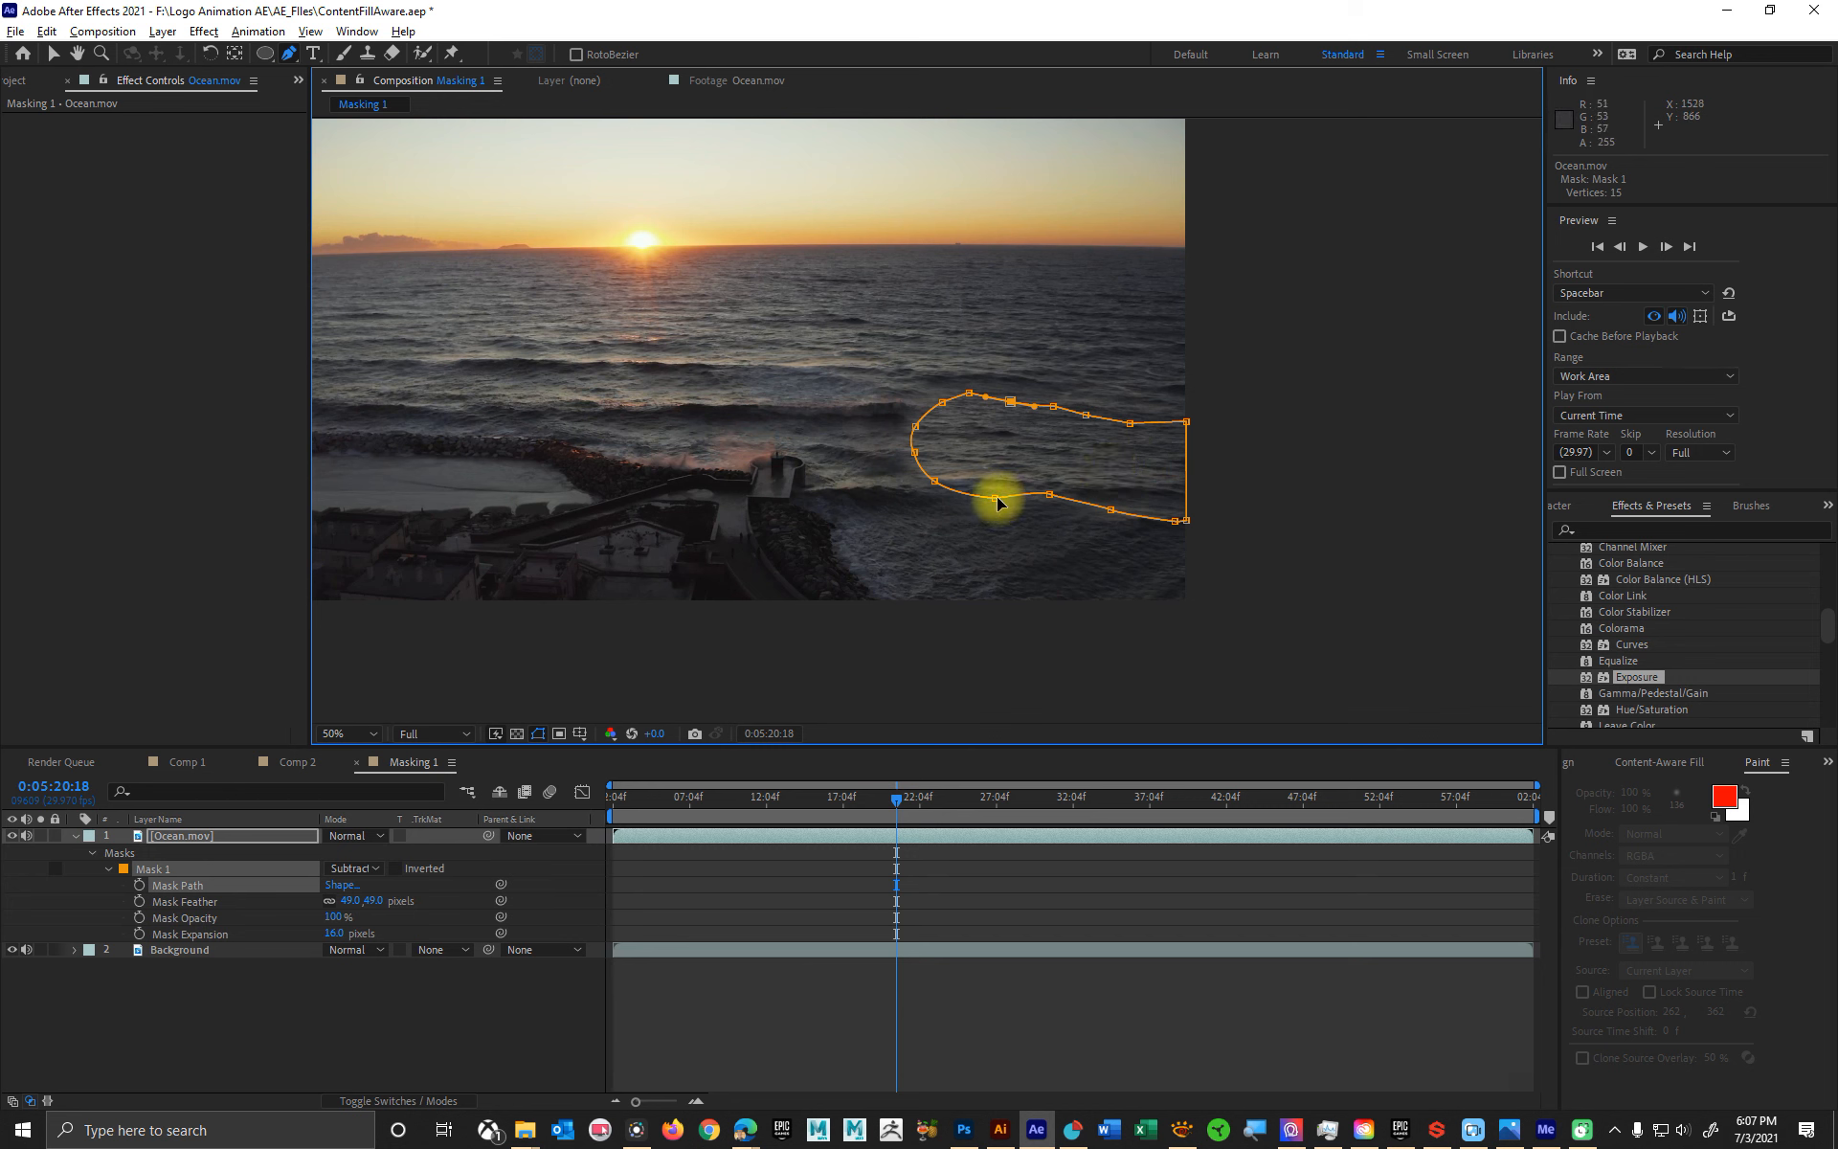
drag(996, 503, 996, 491)
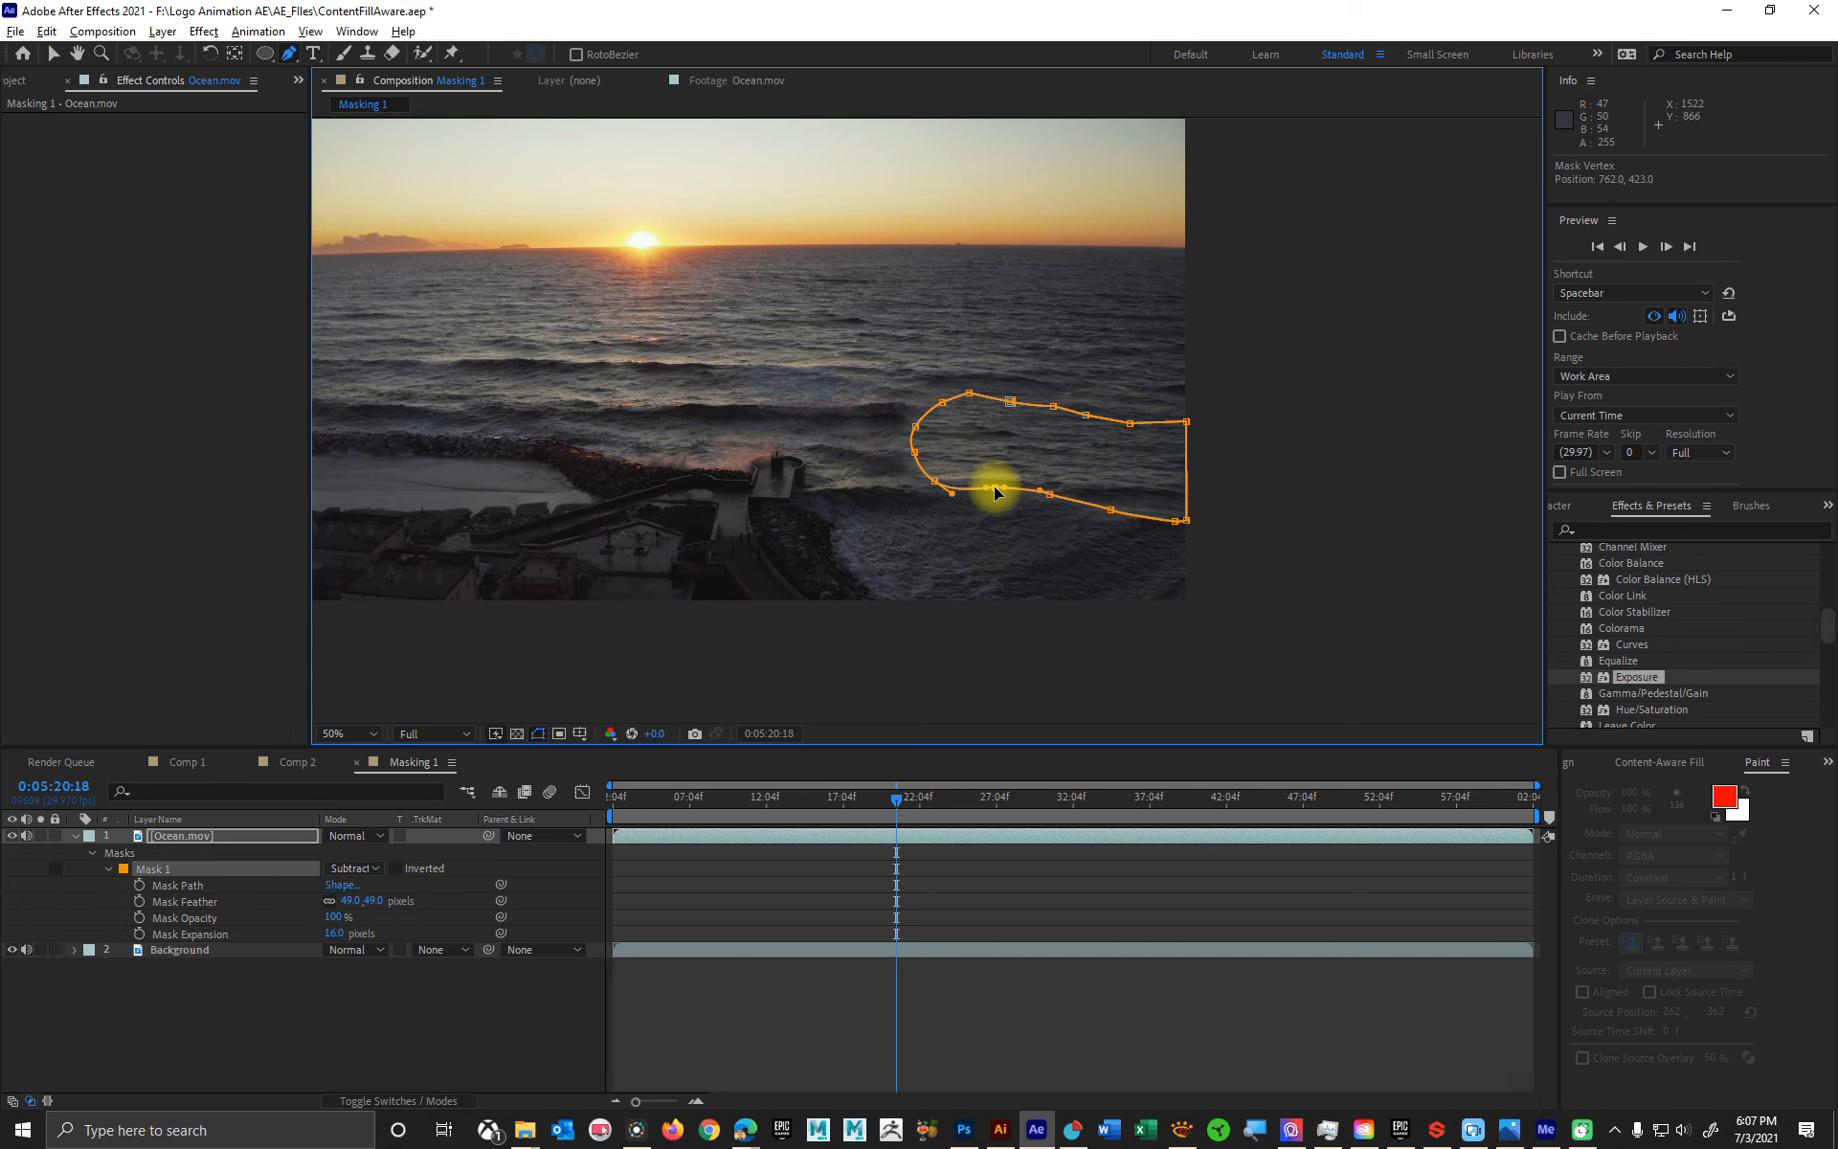